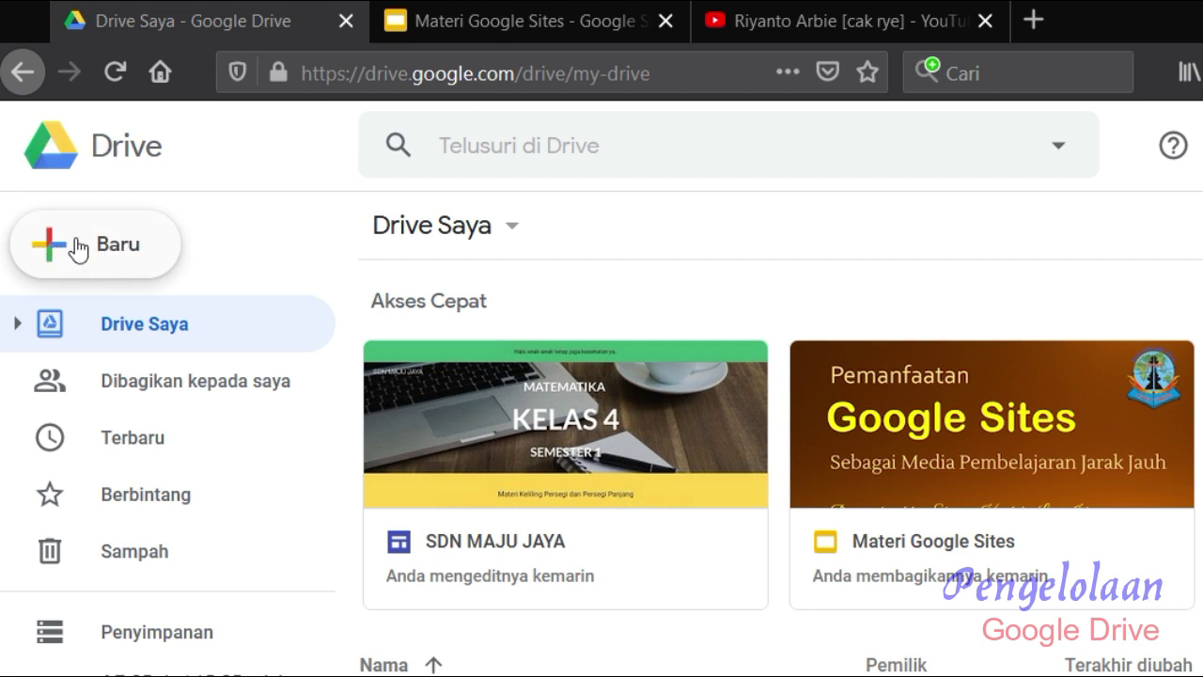
- Examine the file types offered for new items in Drive, including the additional apps such as Google Sites
left_click(56, 246)
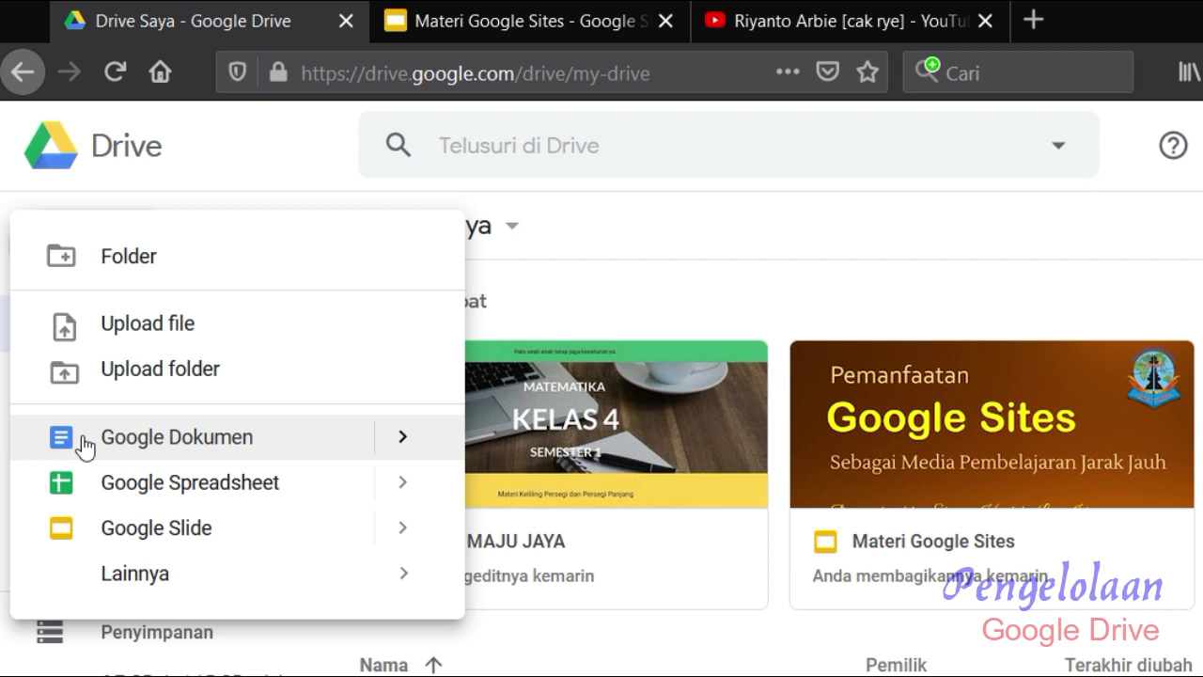
left_click(402, 439)
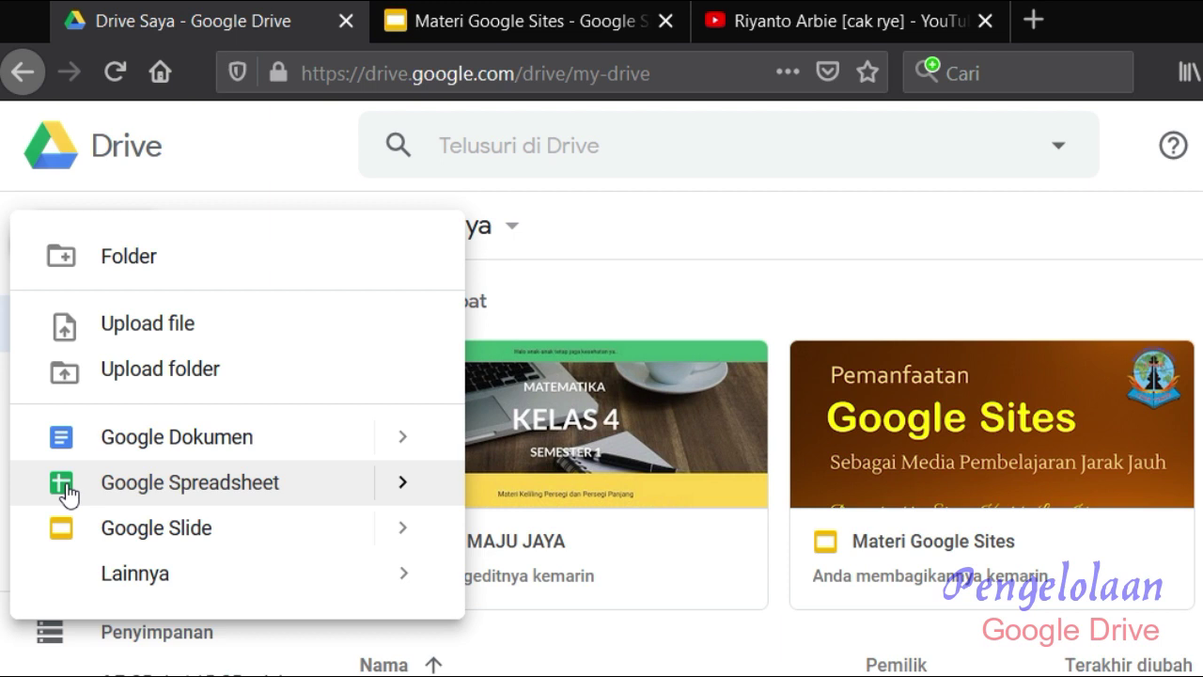
mouse_move(399, 482)
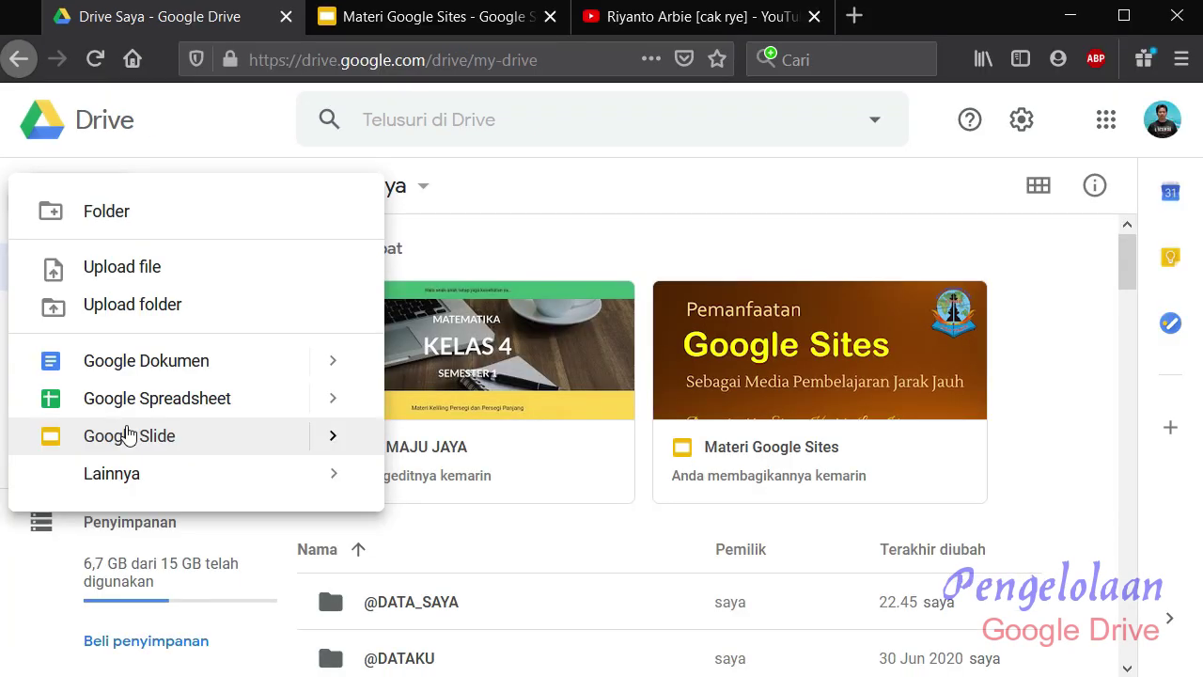
mouse_move(201, 480)
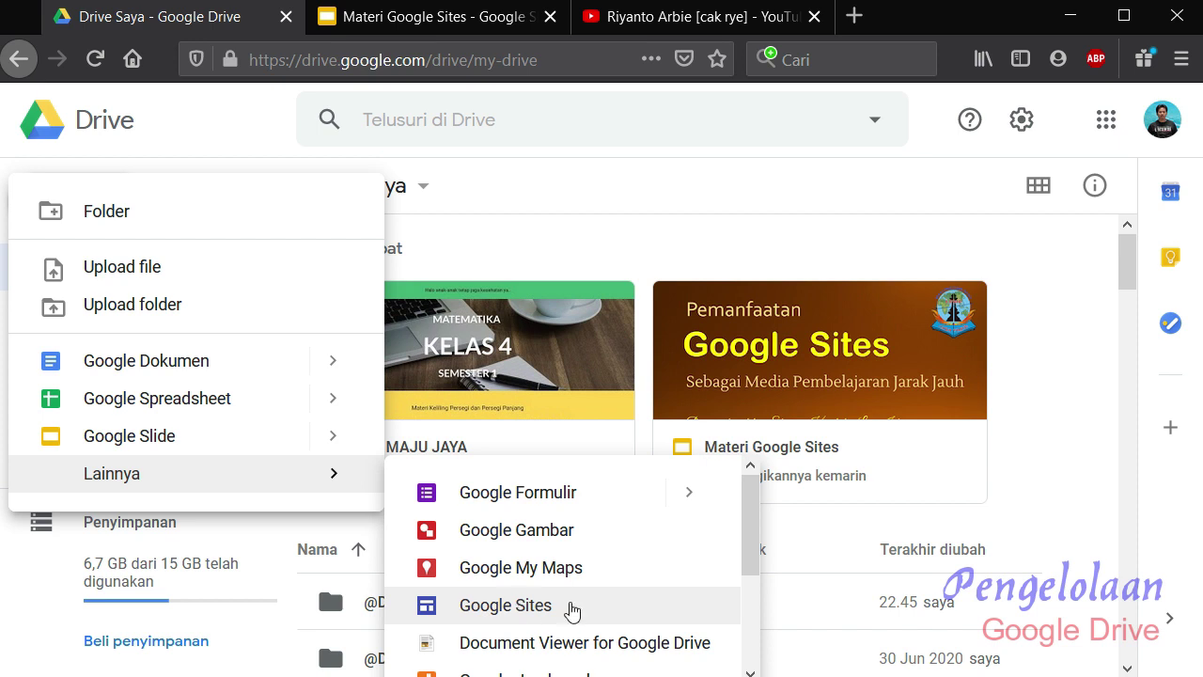
scroll(752, 573, "down", 2)
scroll(755, 574, "down", 2)
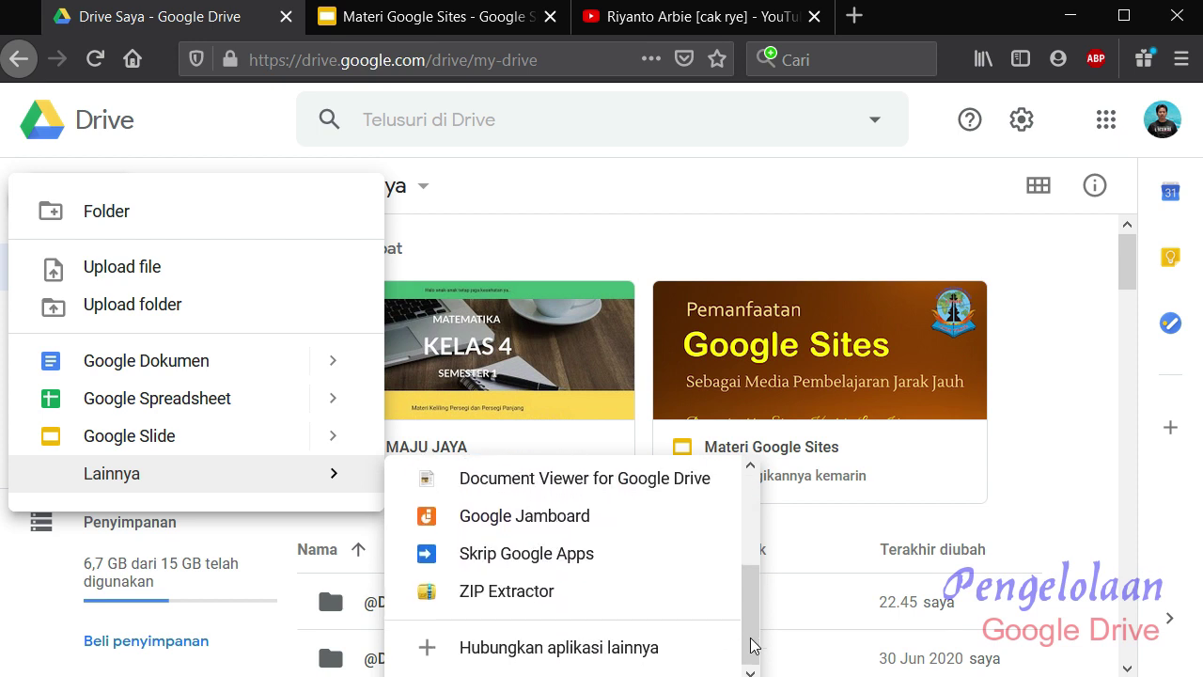
scroll(749, 620, "up", 4)
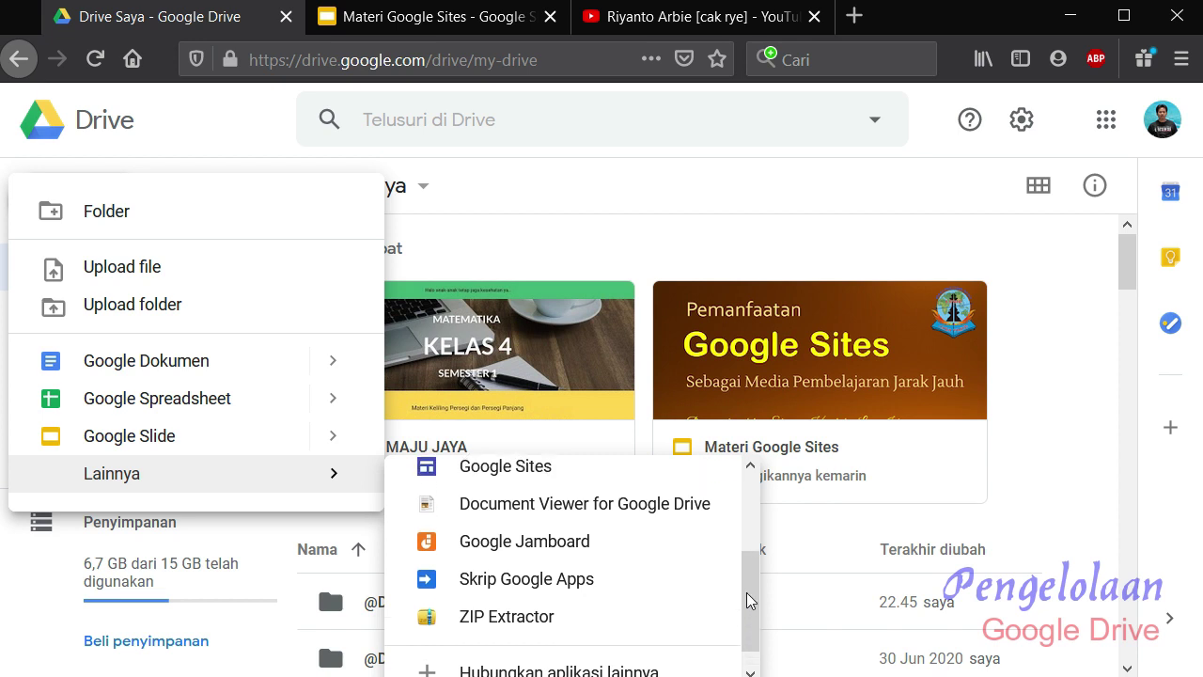
scroll(746, 549, "up", 2)
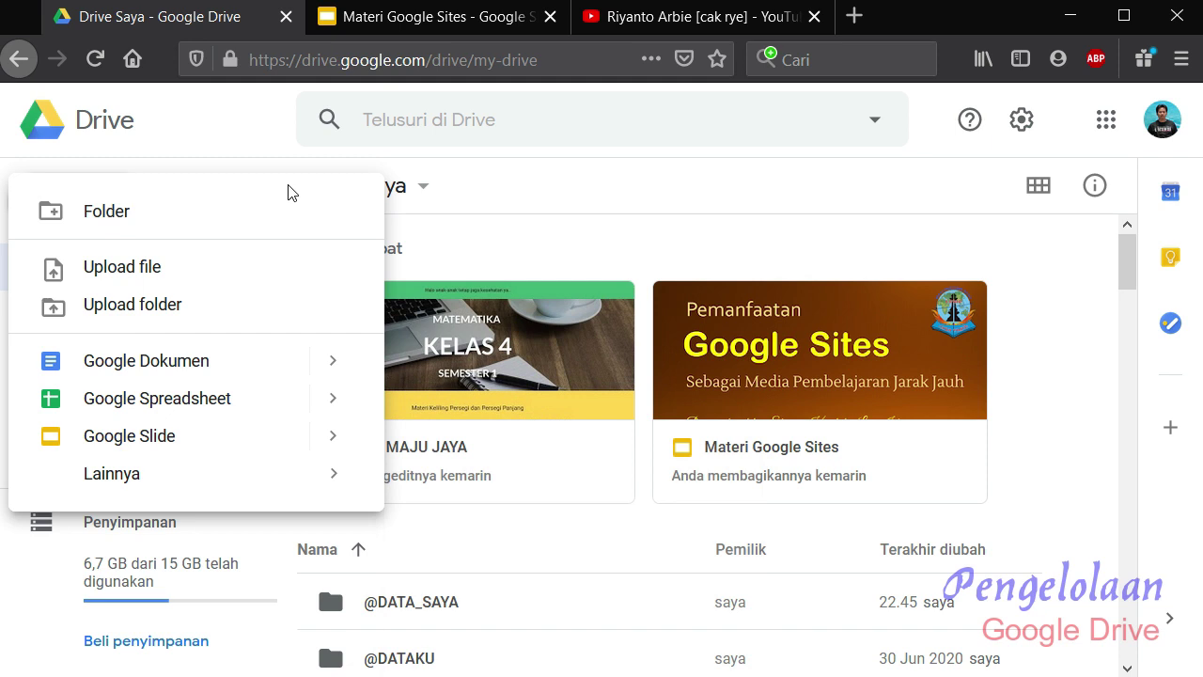
left_click(252, 120)
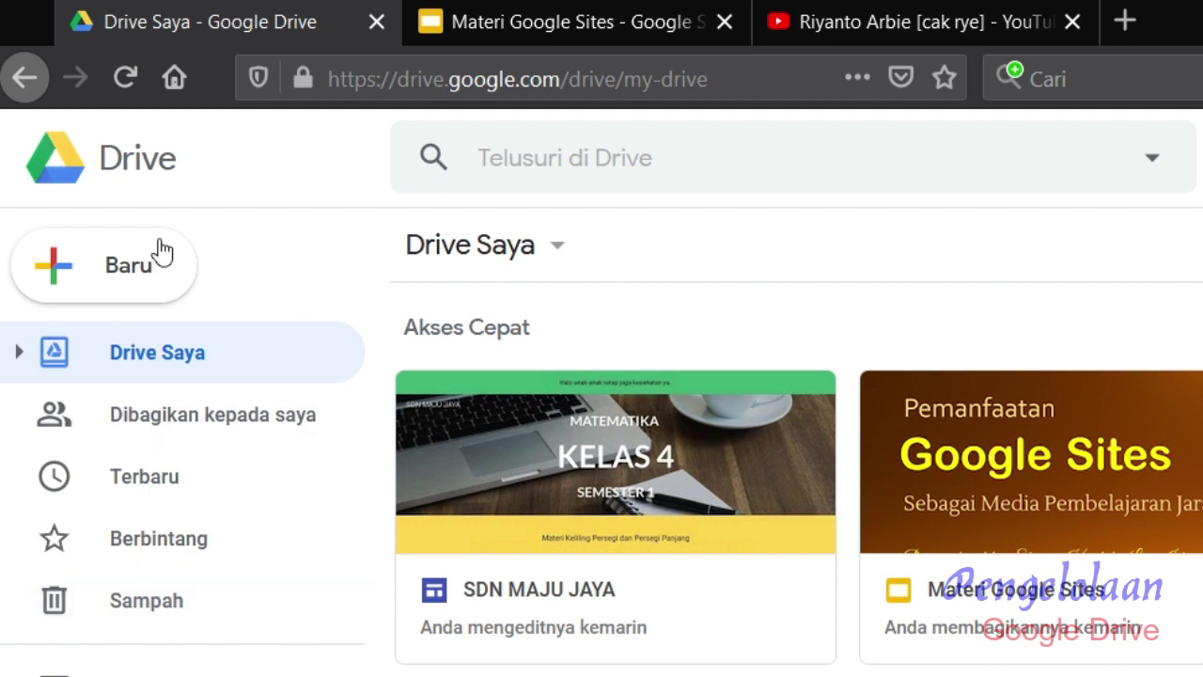
left_click(57, 265)
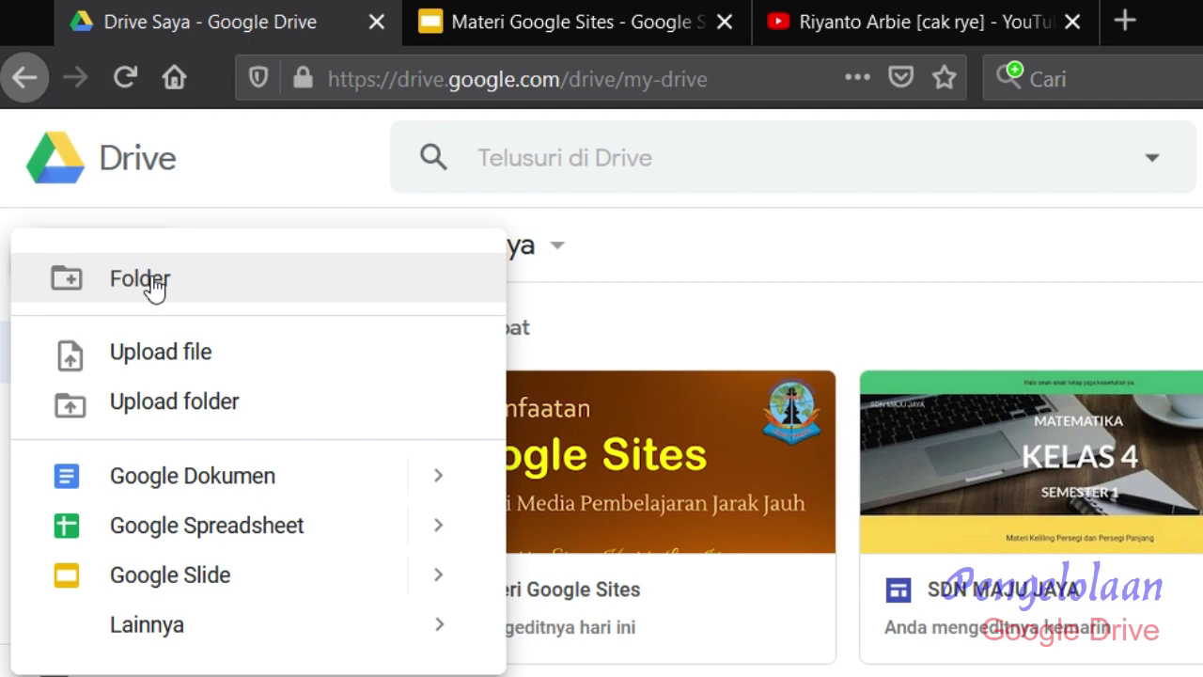
left_click(150, 282)
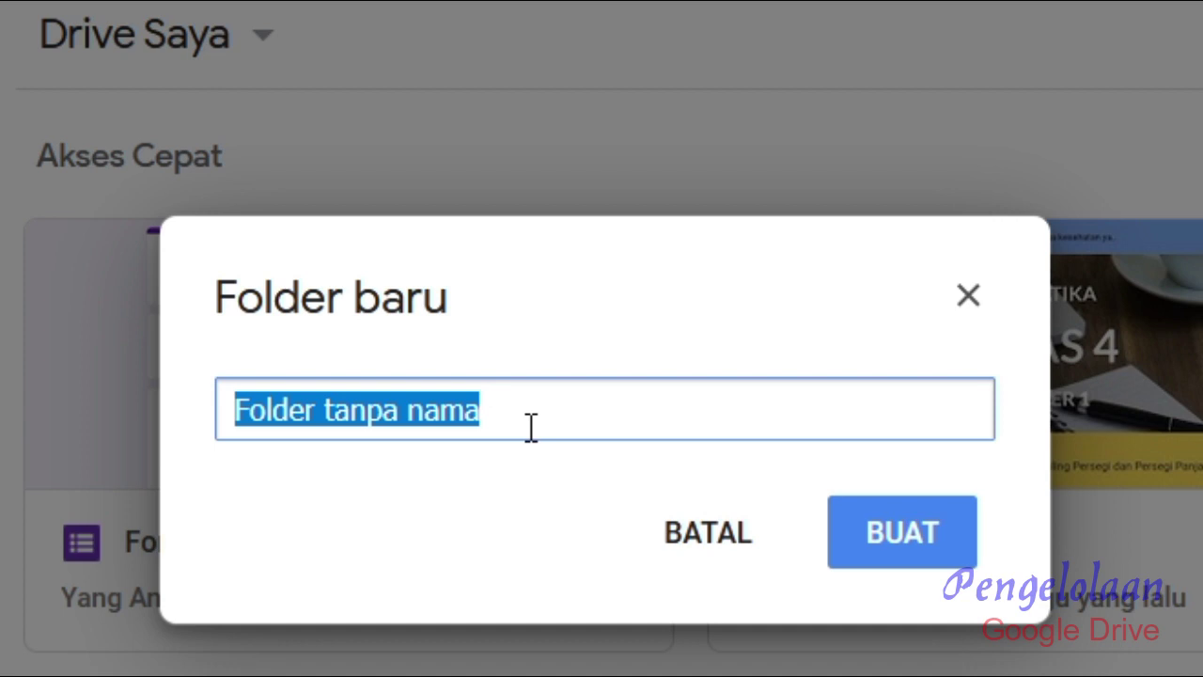
type("@")
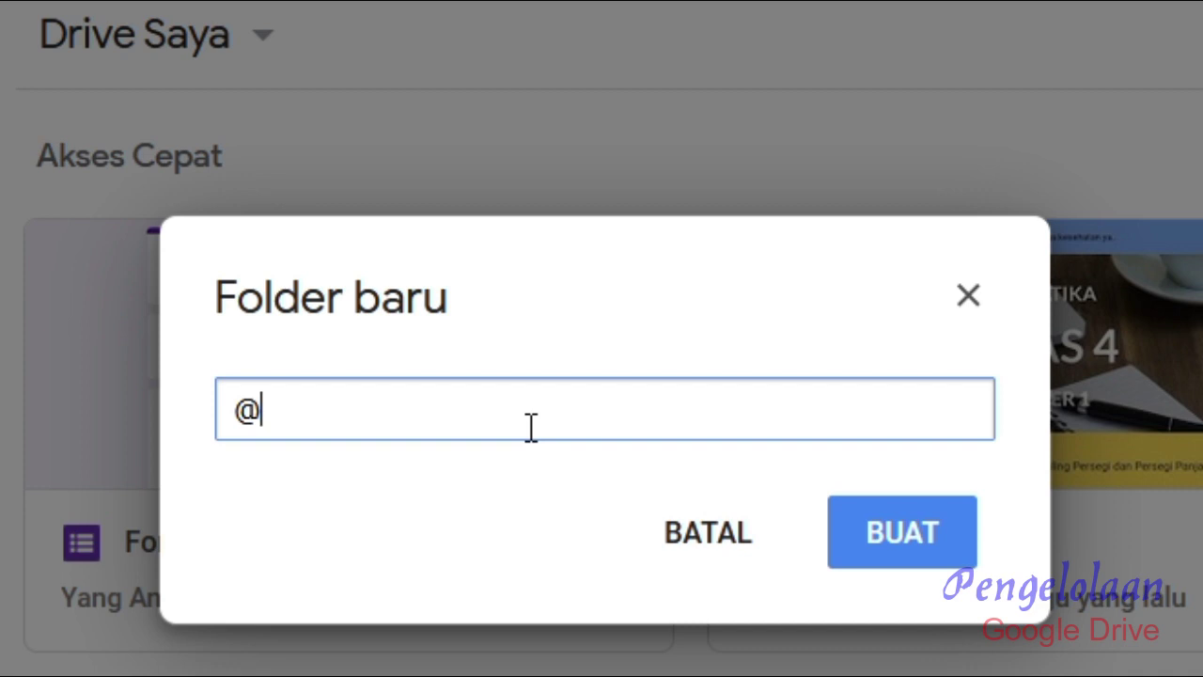
type("DA")
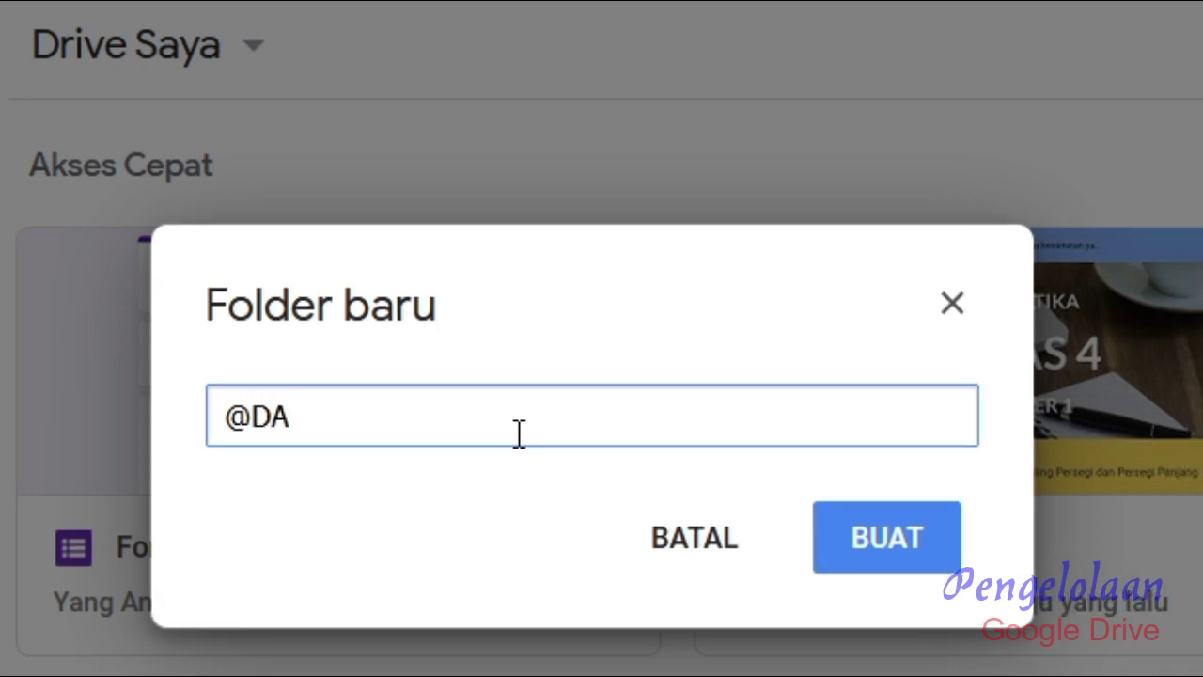
type("TA_SAYA")
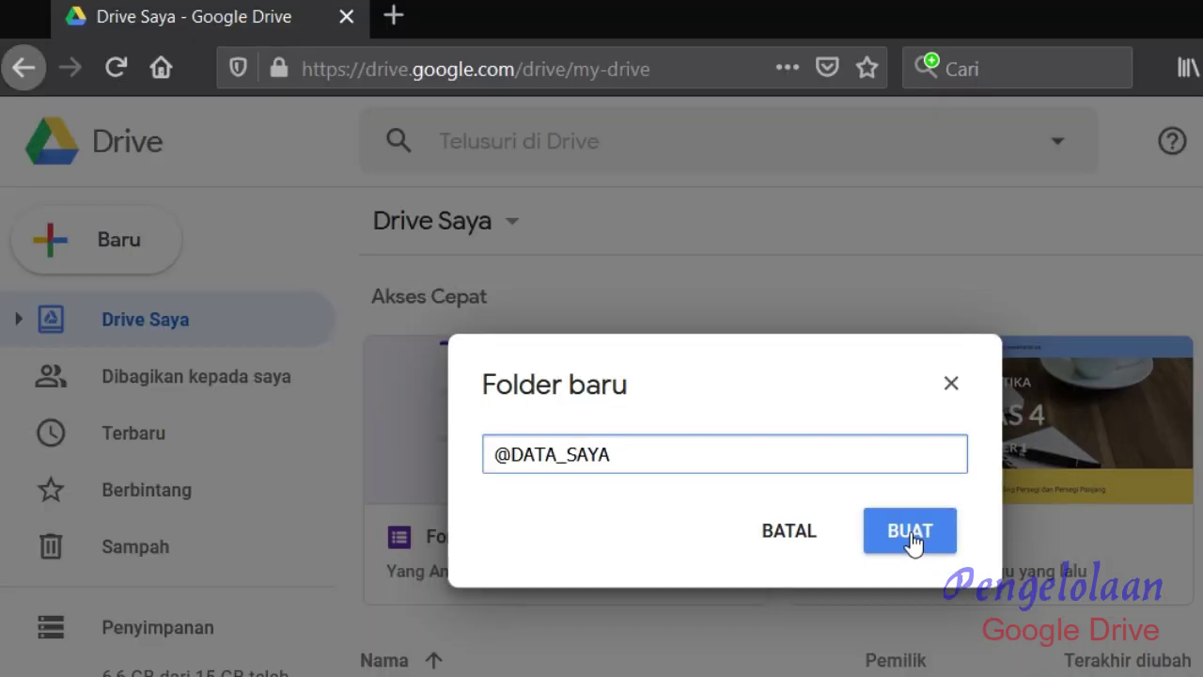
left_click(891, 543)
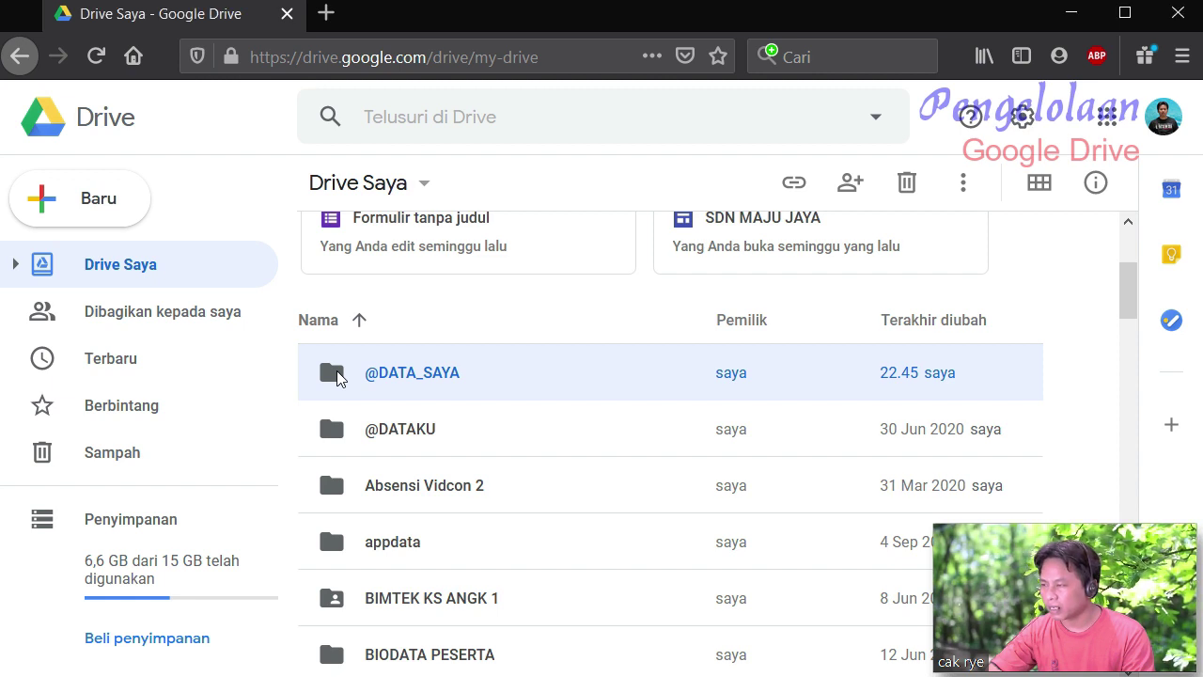
double_click(336, 370)
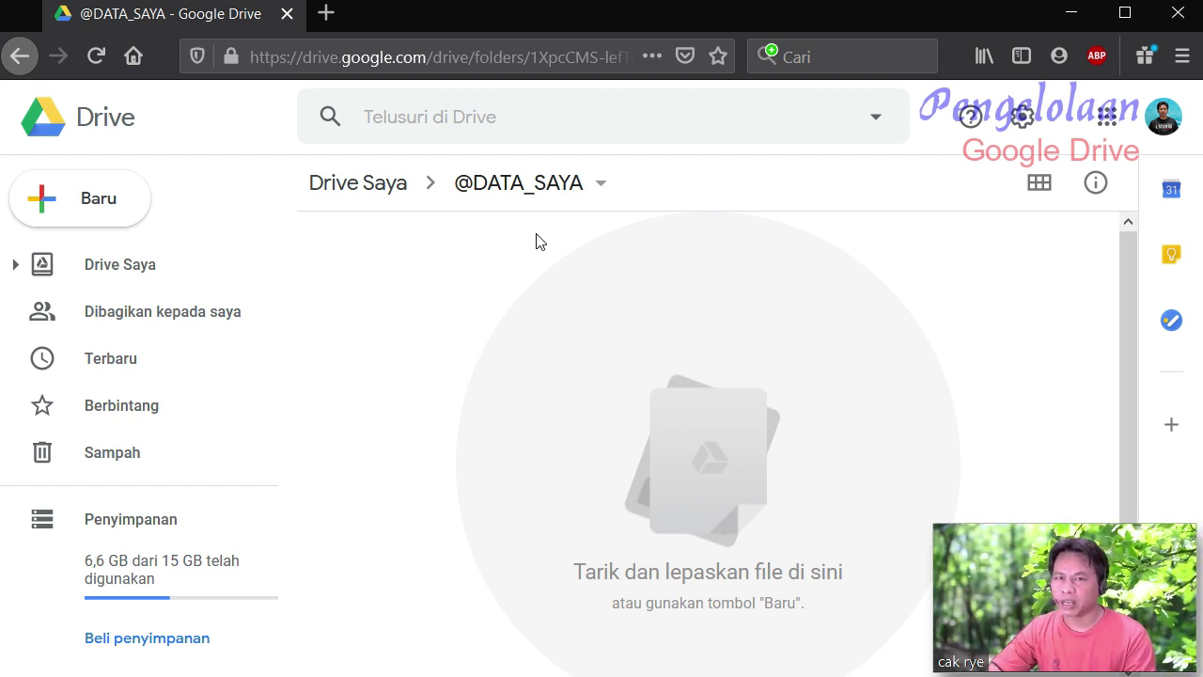
left_click(52, 206)
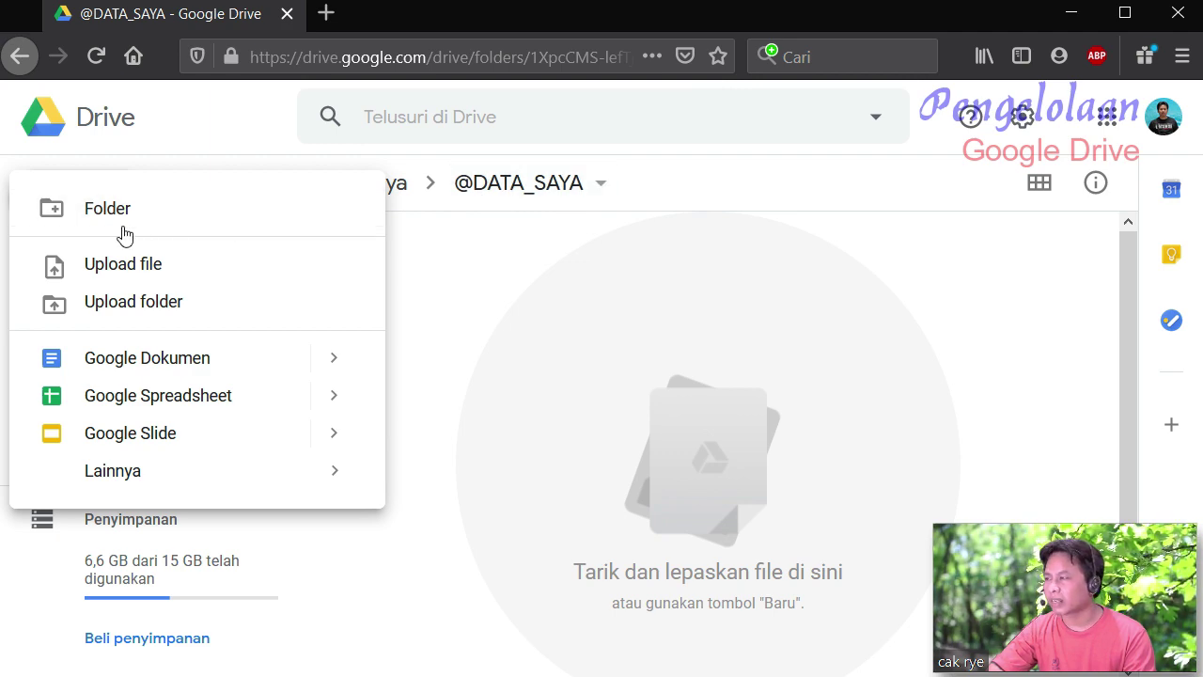
left_click(94, 211)
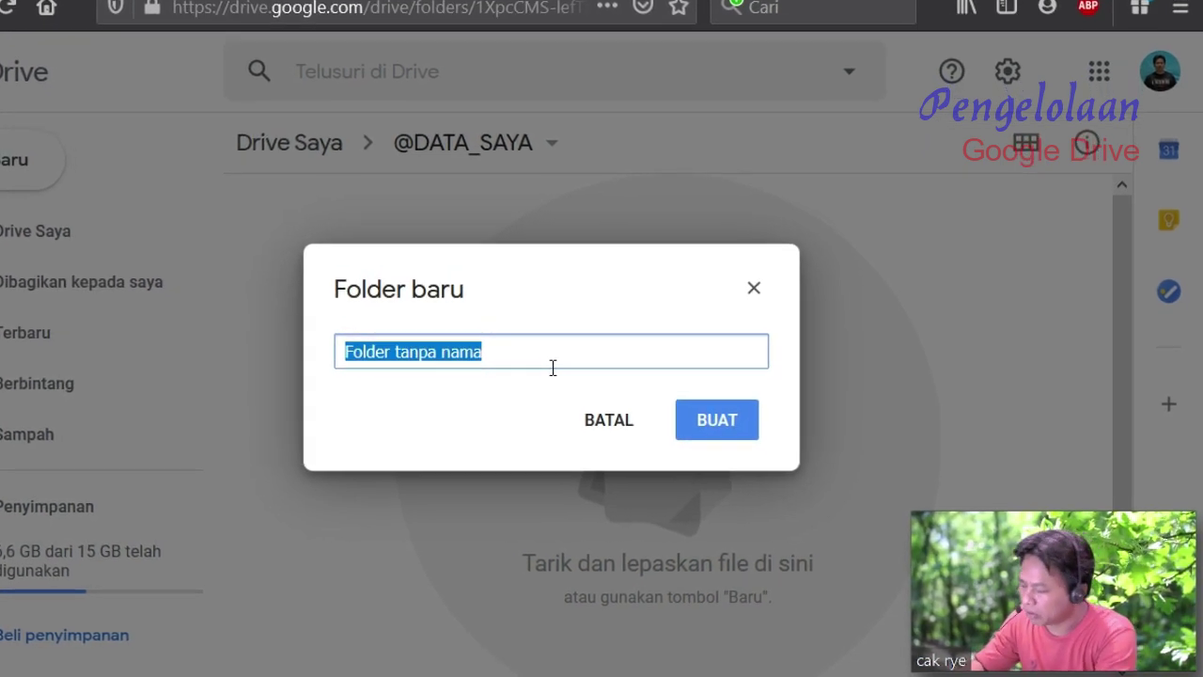
type("materi")
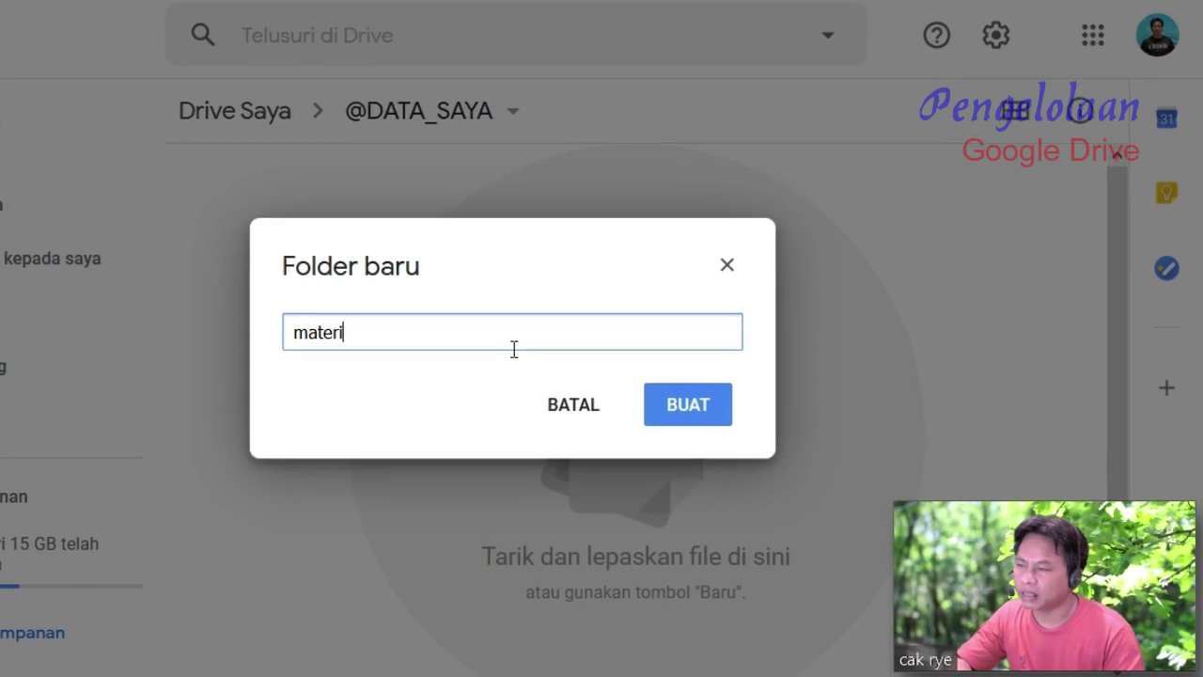
left_click_drag(308, 332, 291, 331)
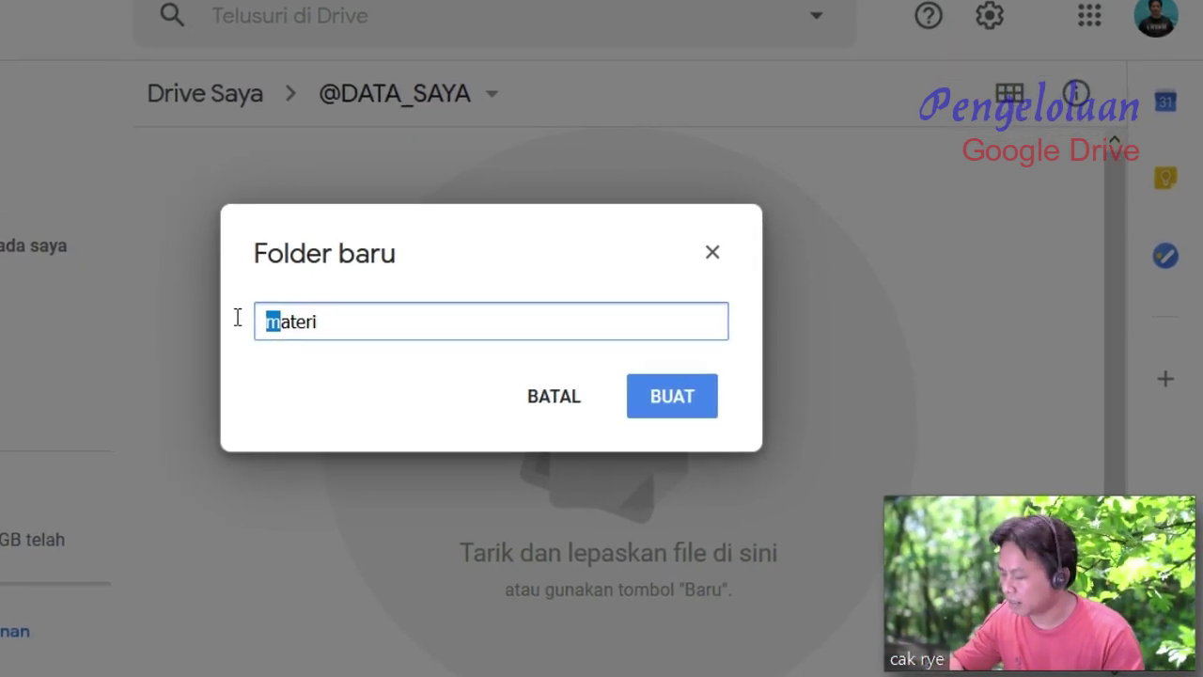
type("M")
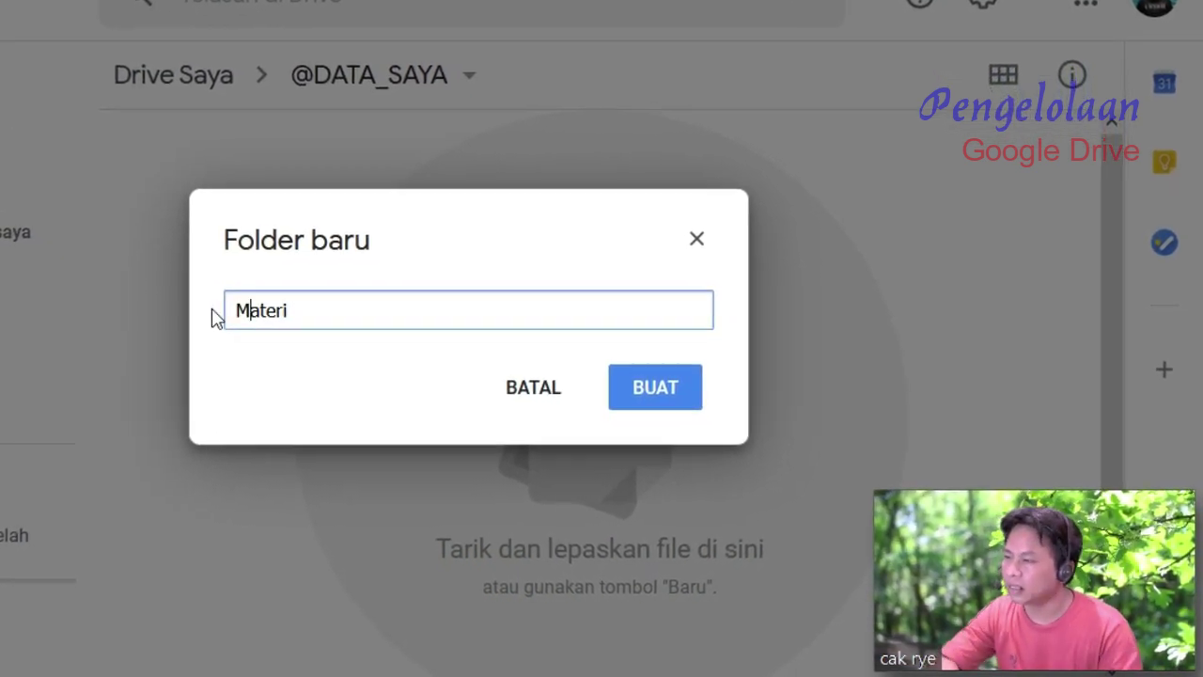
left_click(655, 387)
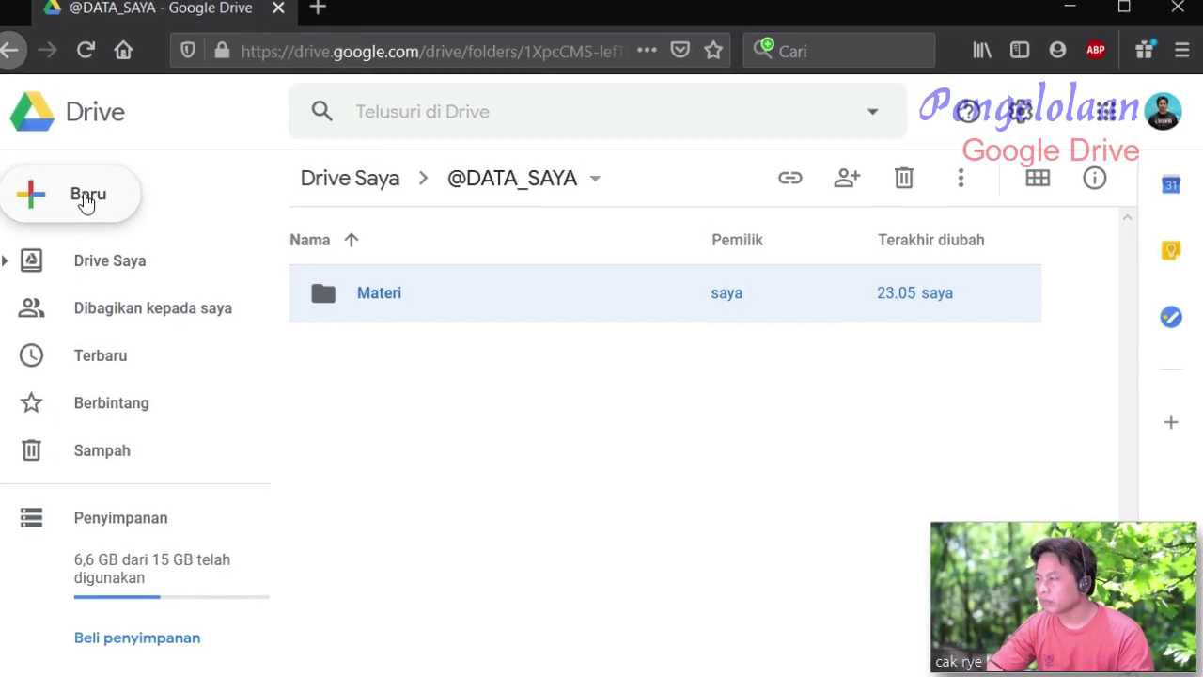
left_click(91, 200)
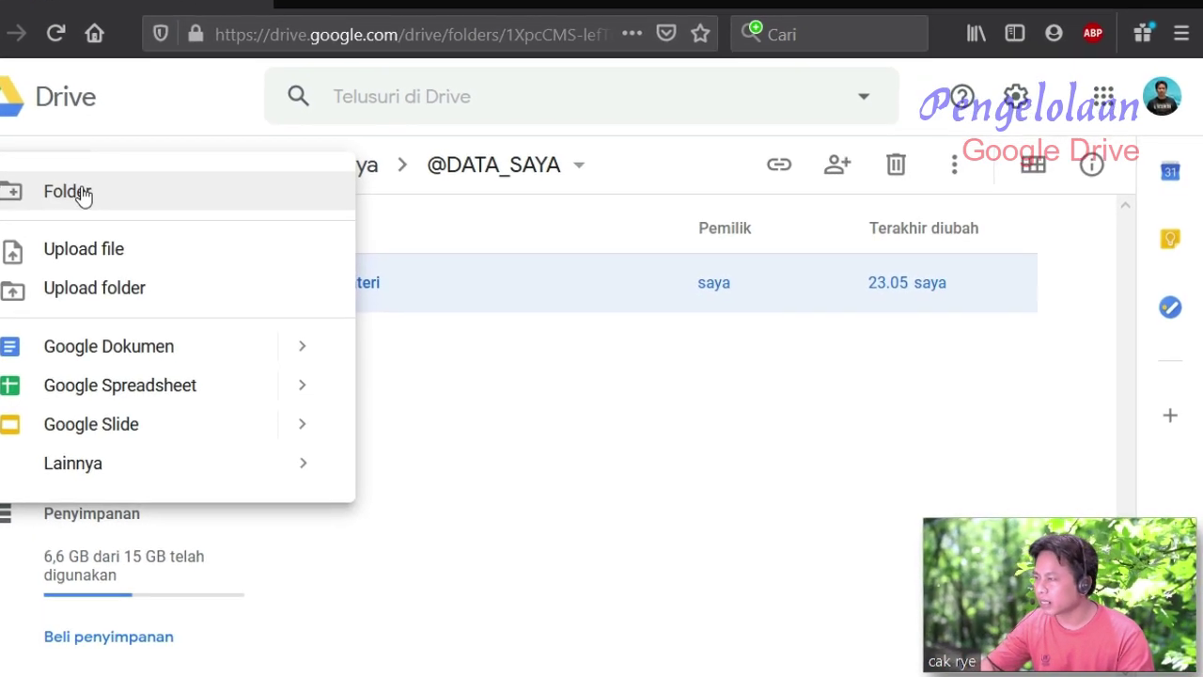
left_click(85, 200)
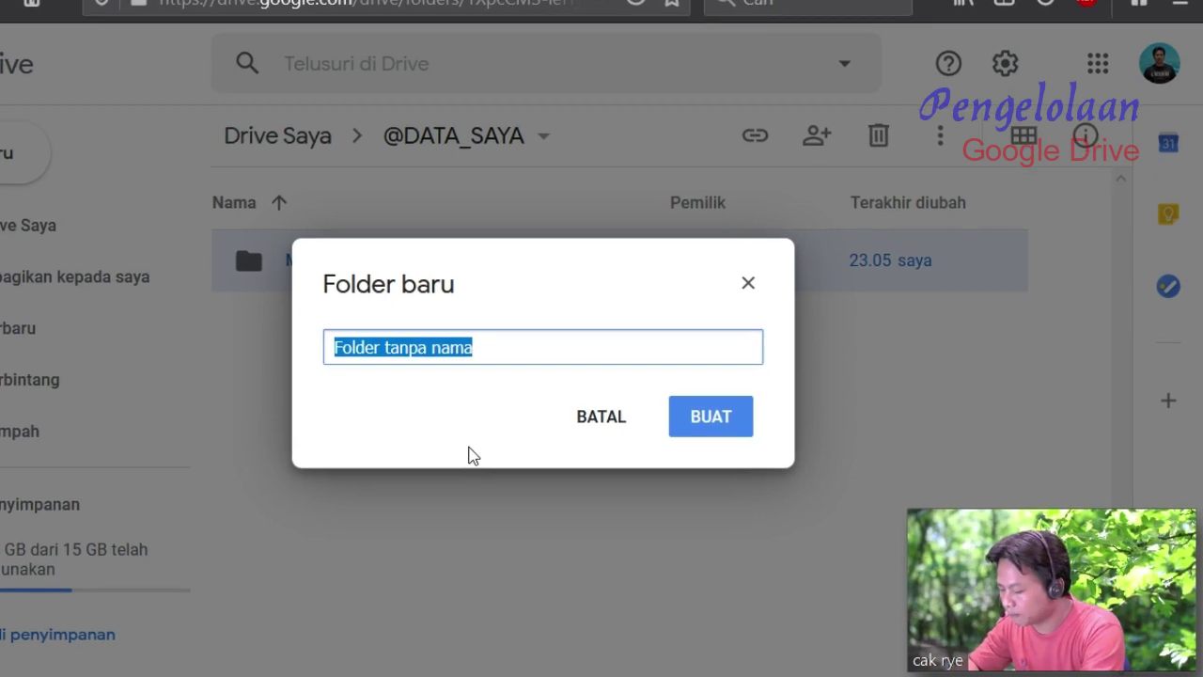
type("vid")
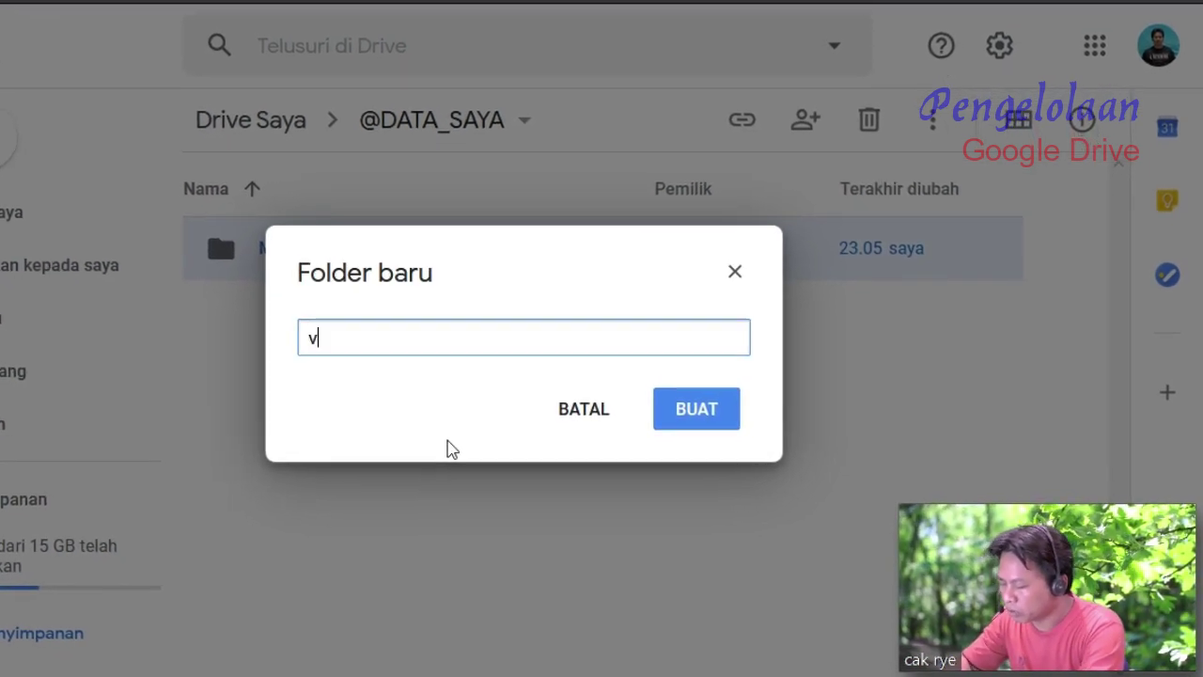
type("eo")
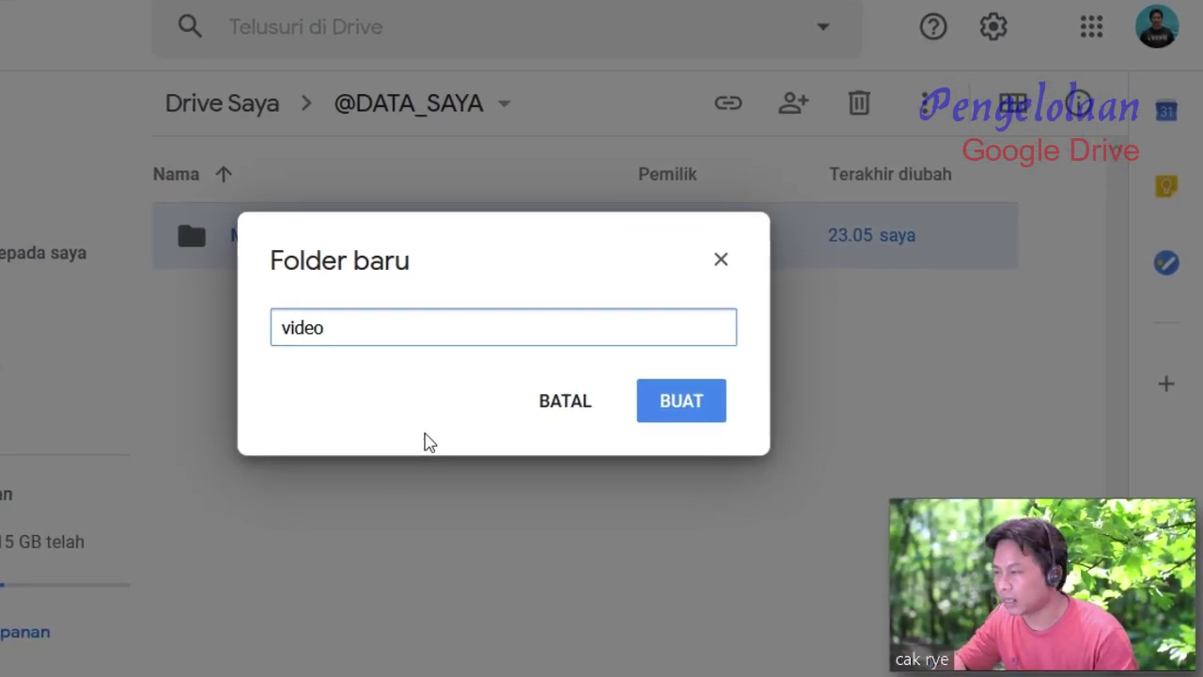
left_click_drag(282, 325, 192, 315)
type("V")
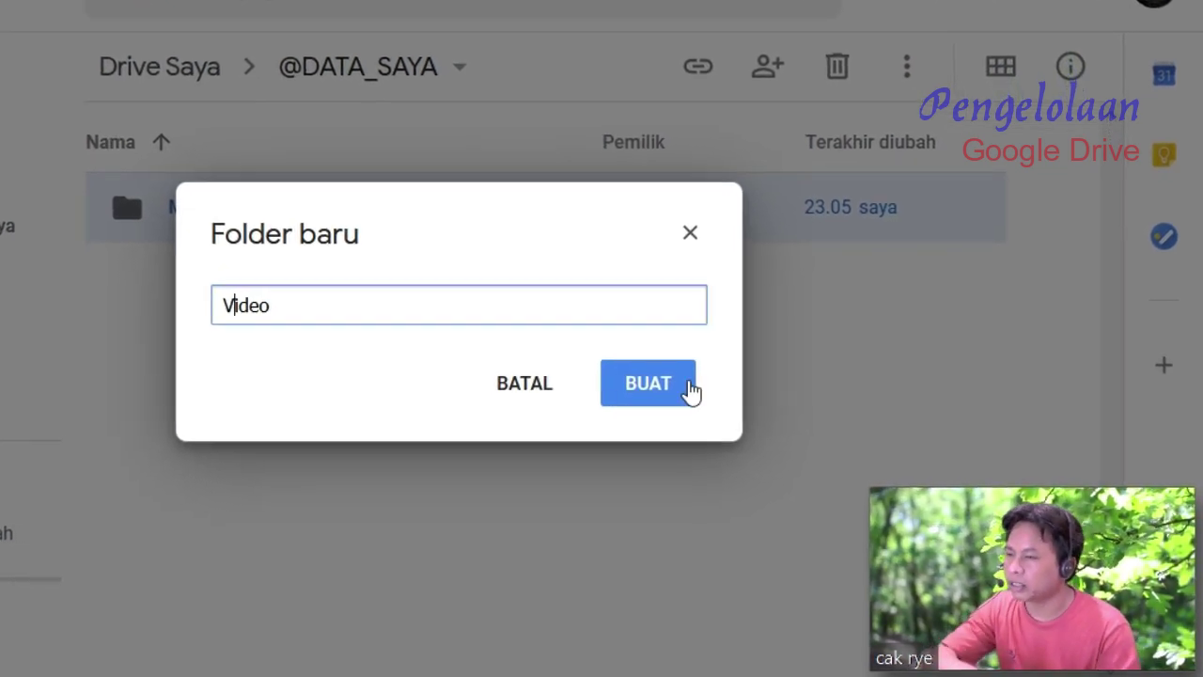
left_click(663, 385)
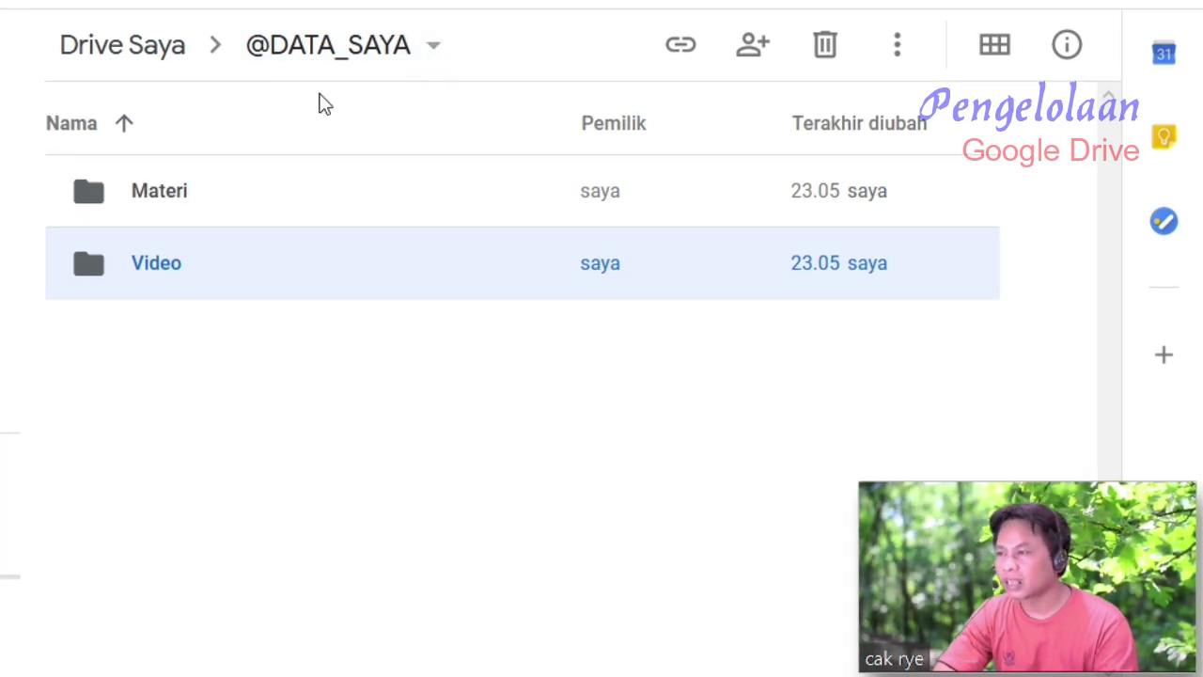
left_click(262, 389)
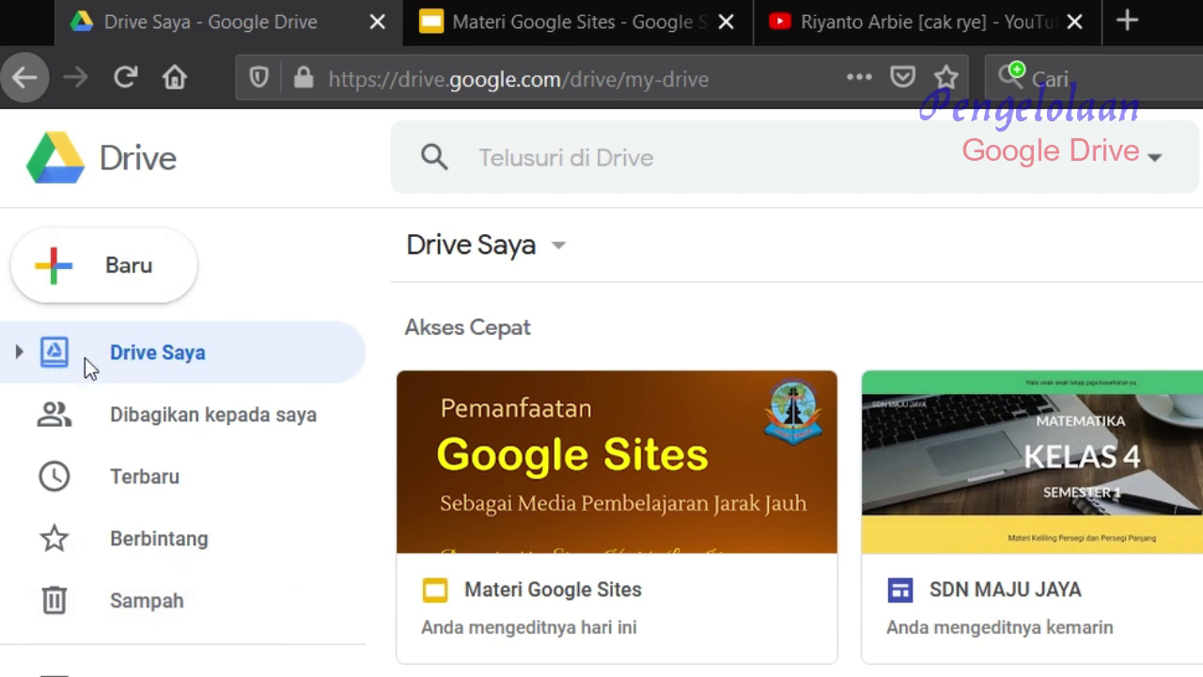
- Look through the Drive Saya folder tree, and check the local Materi Google Sites folder in File Explorer before returning to Drive
left_click(19, 353)
left_click(57, 408)
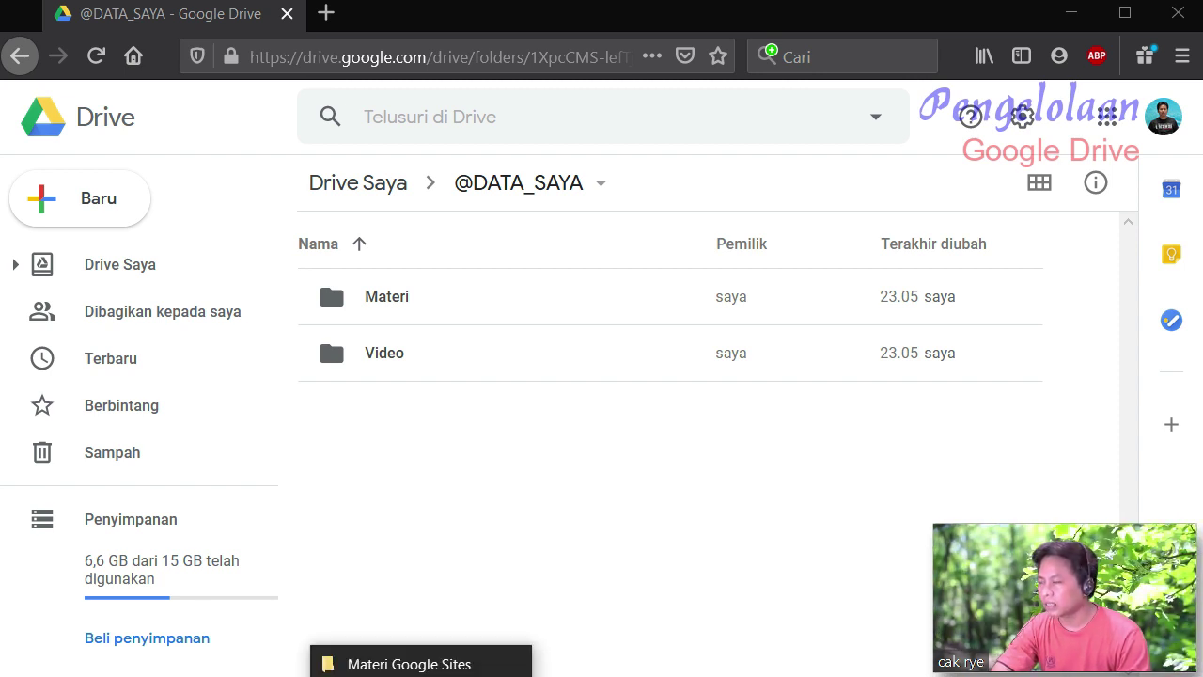
left_click(421, 669)
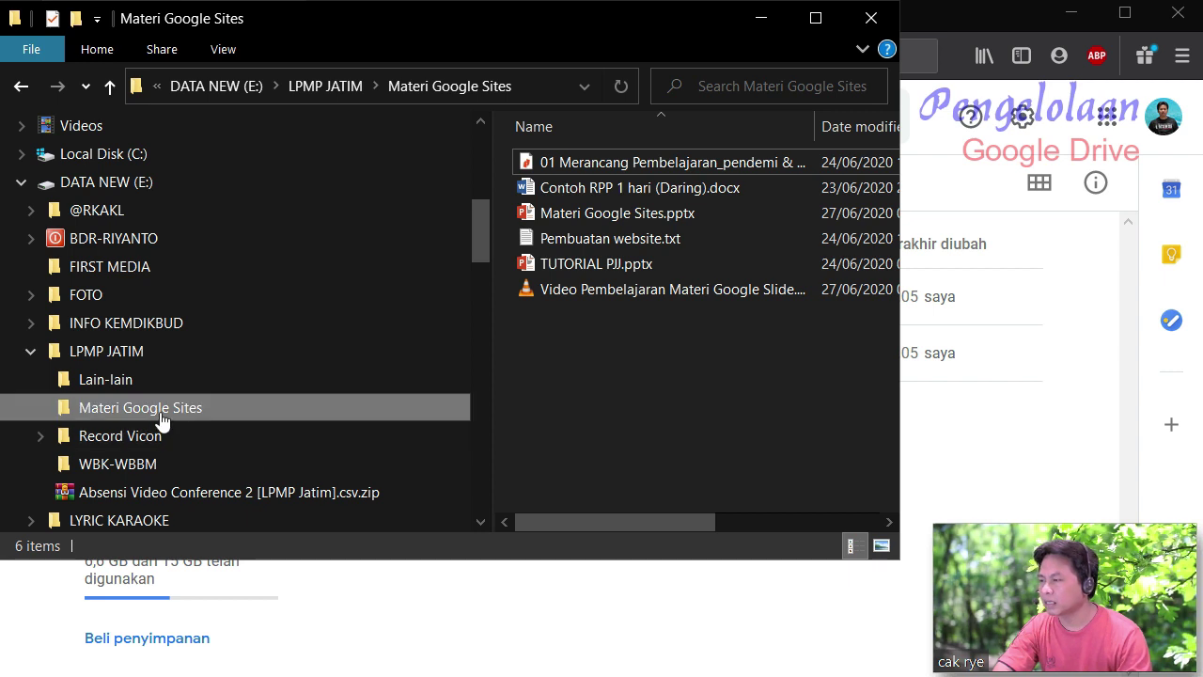
left_click(240, 413)
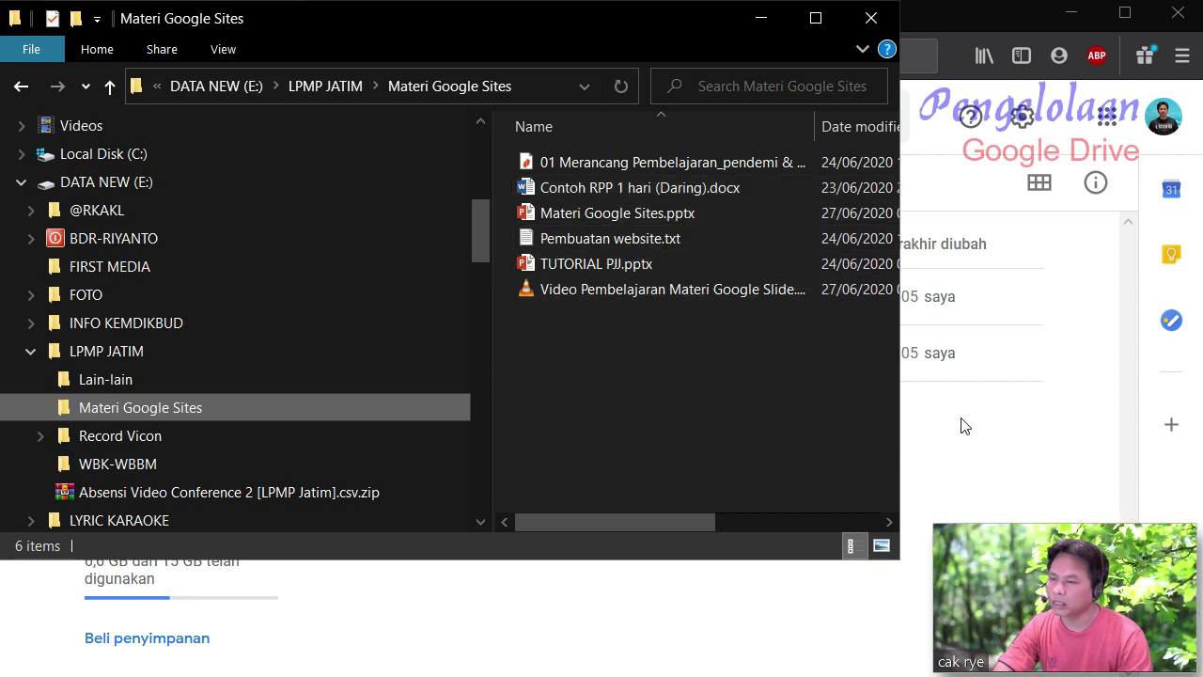
left_click(983, 435)
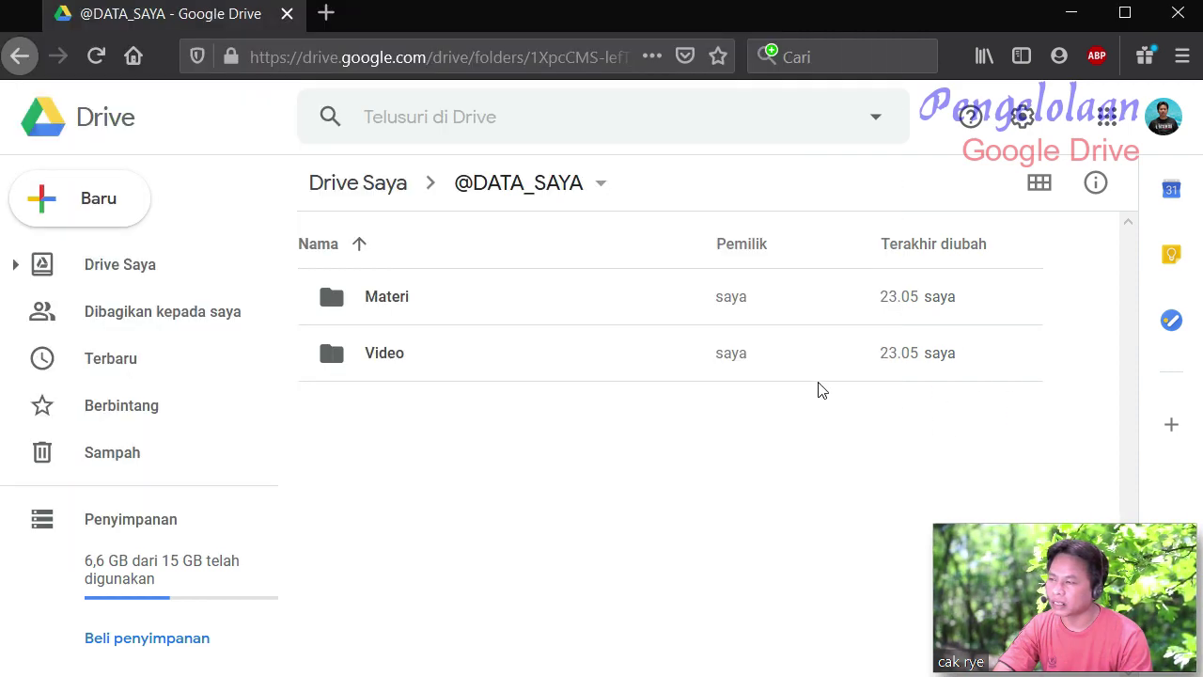
left_click(339, 303)
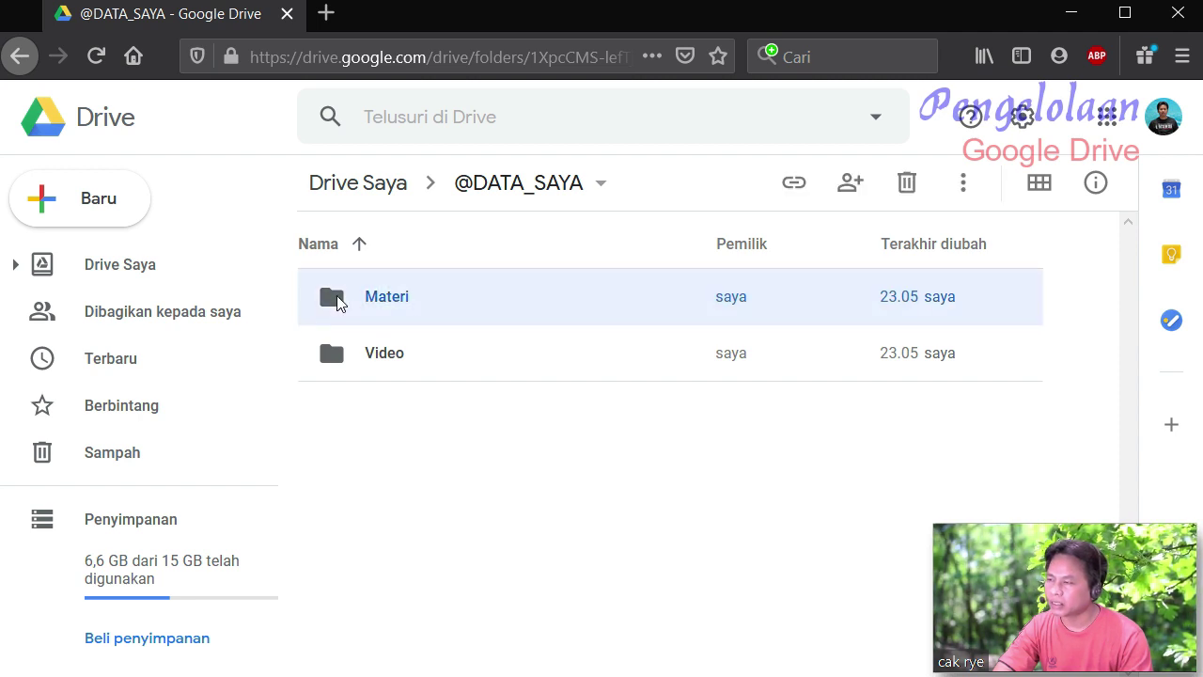
double_click(339, 301)
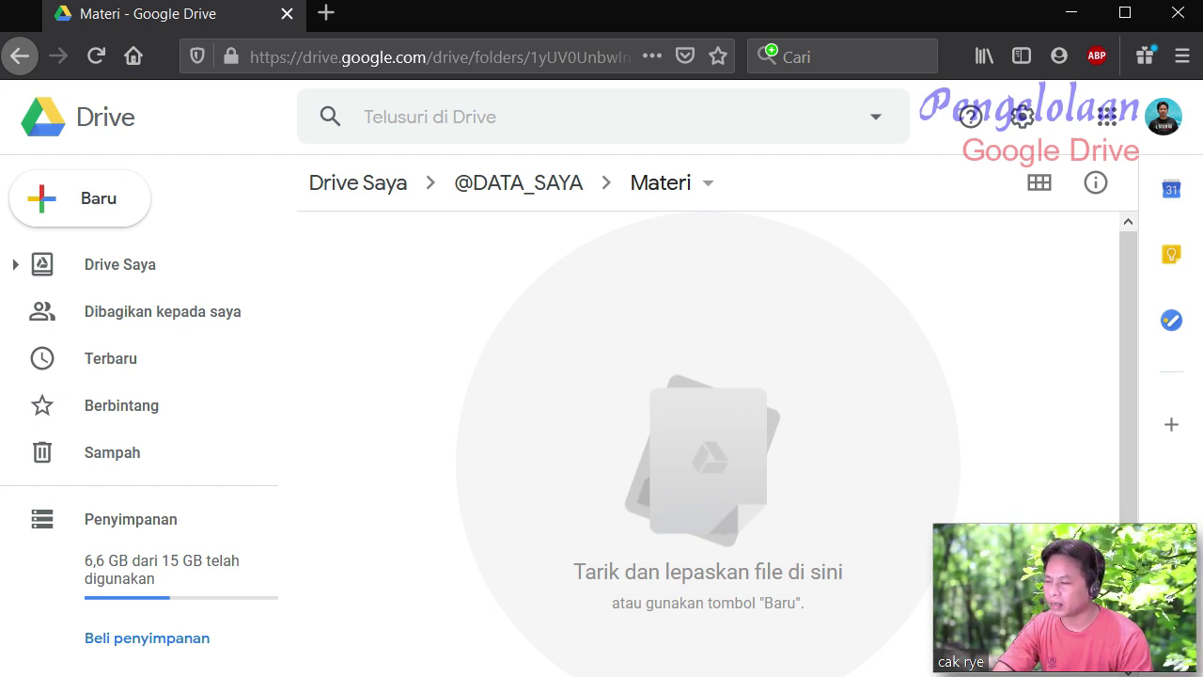
left_click(414, 660)
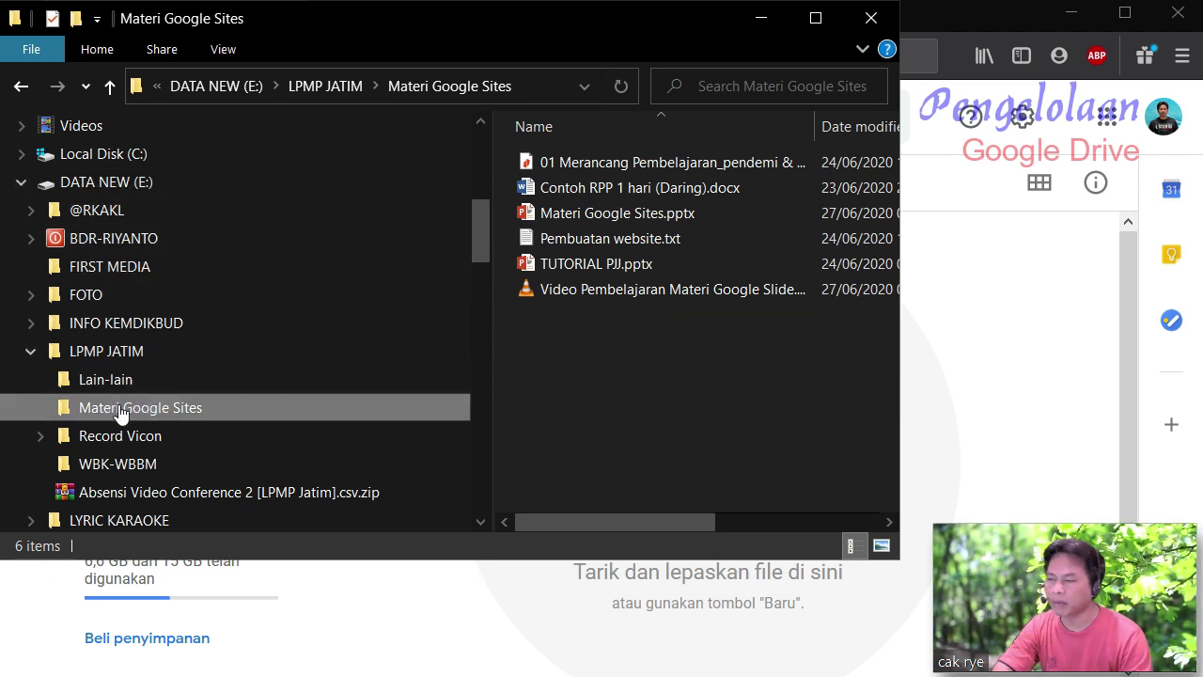
left_click(622, 214)
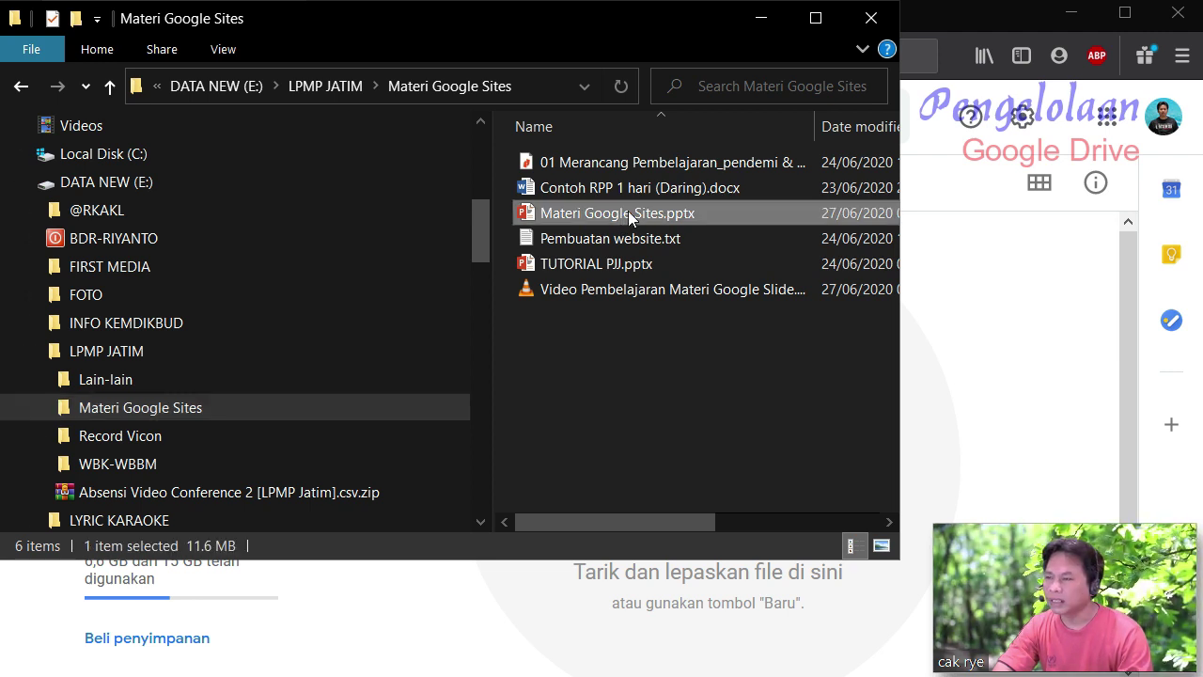
left_click_drag(628, 208, 982, 350)
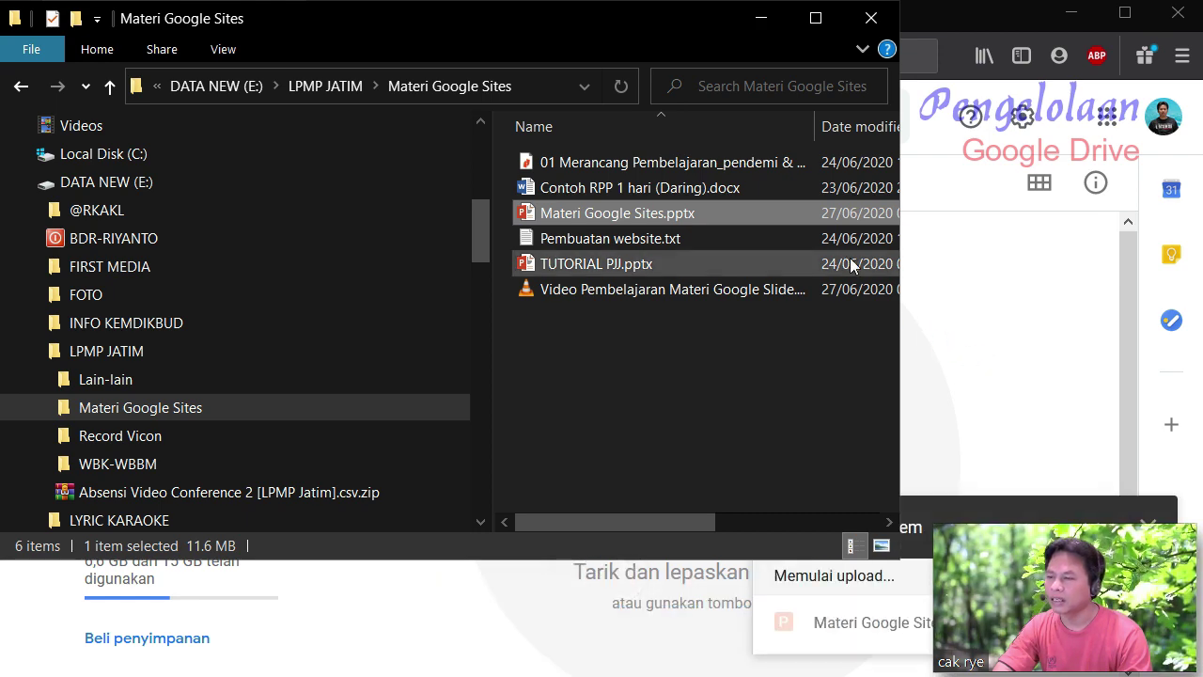
left_click(761, 19)
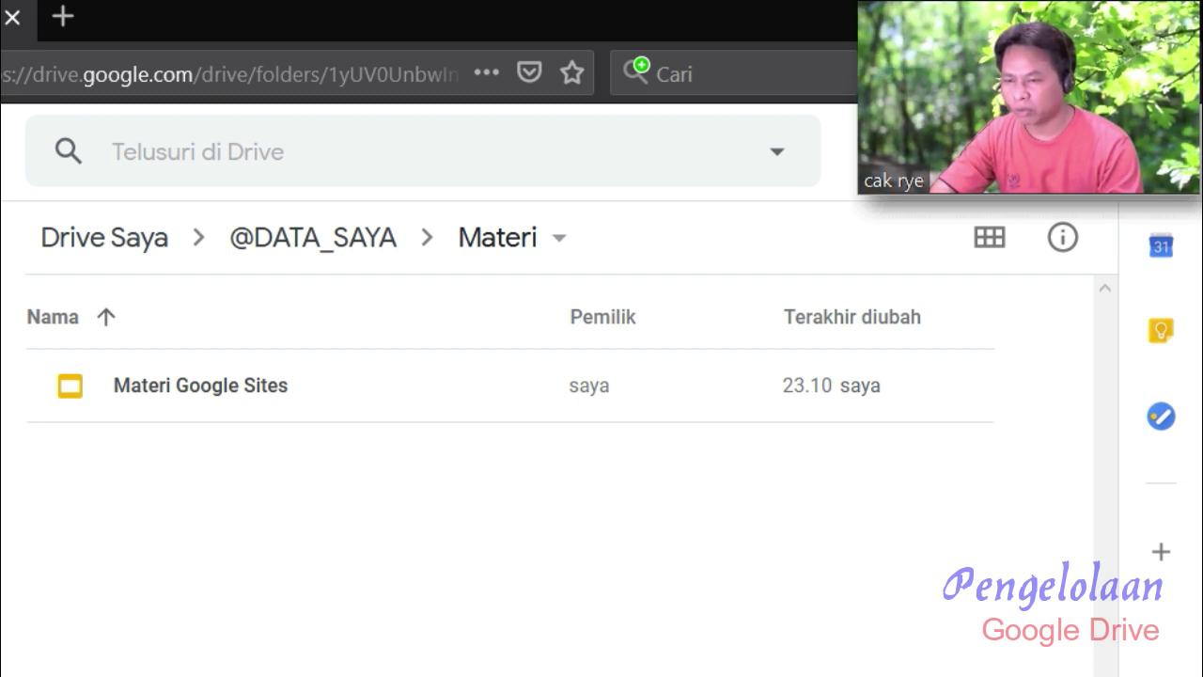
- Upload Contoh RPP 1 hari (Daring).docx from LPMP JATIM > Materi Google Sites on drive E: into the Materi folder and dismiss the upload notice
right_click(290, 475)
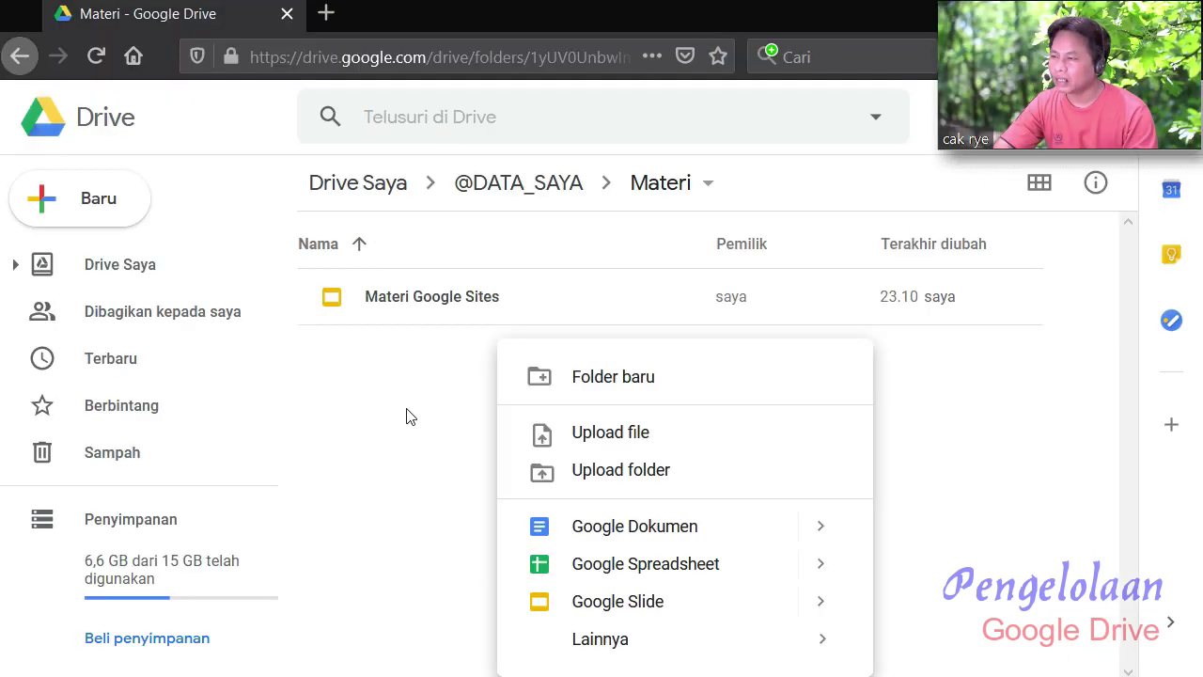
right_click(441, 371)
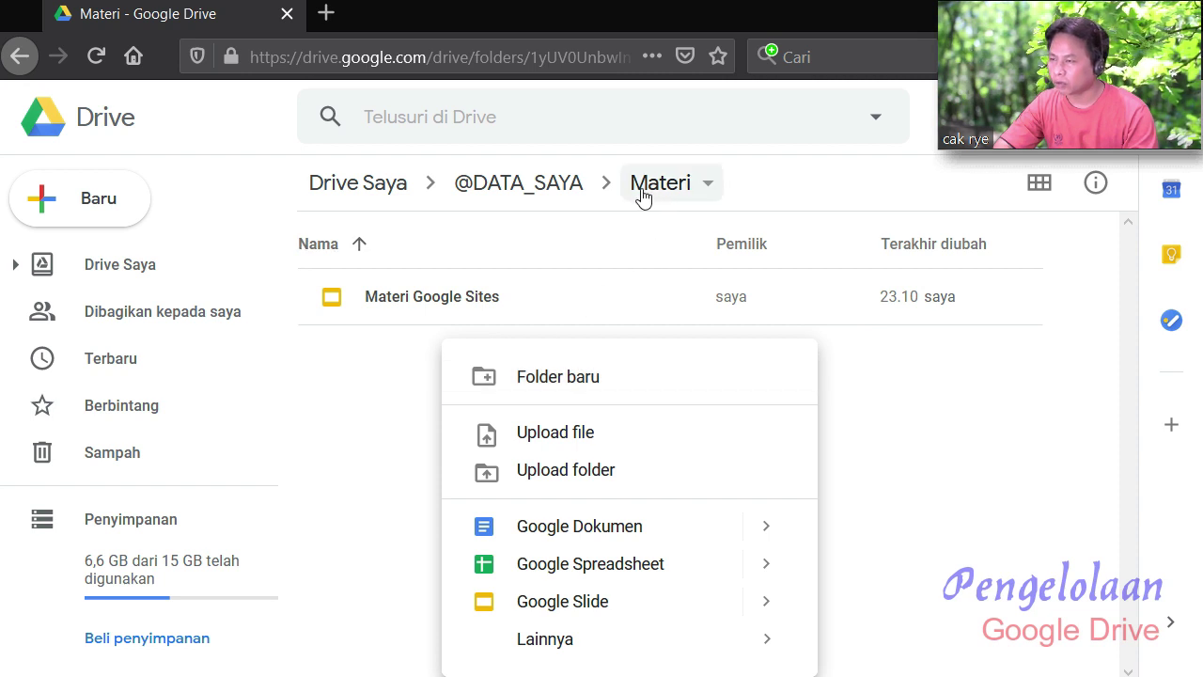
left_click(574, 434)
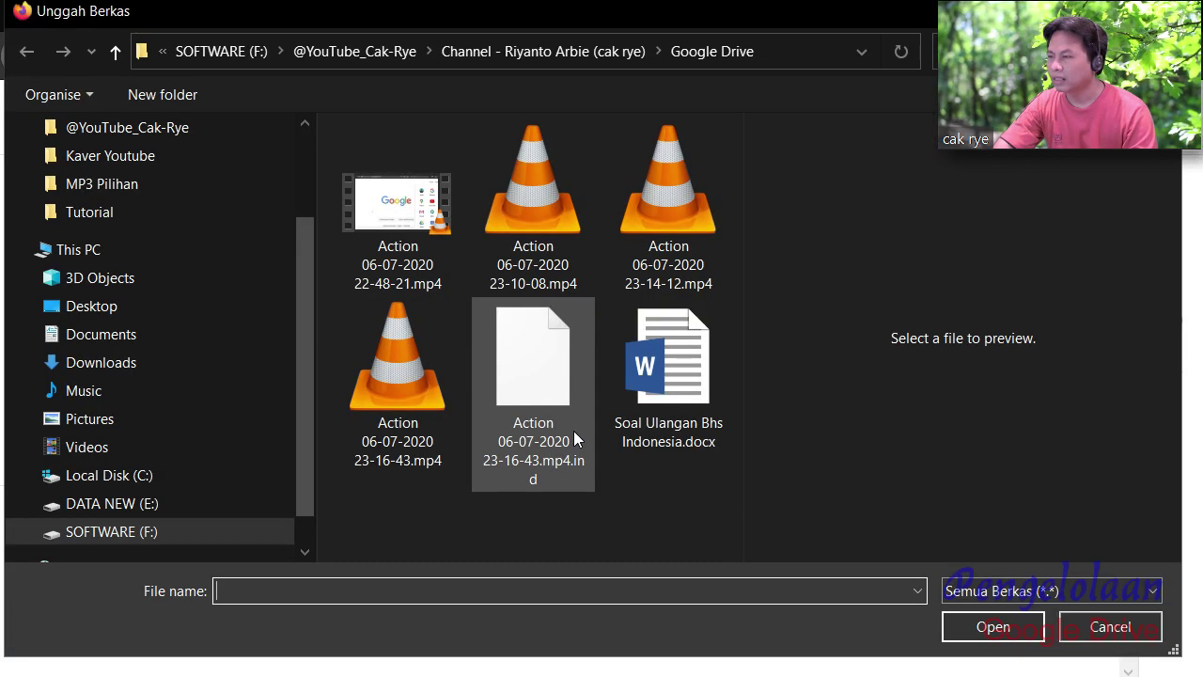
left_click(28, 505)
left_click(37, 297)
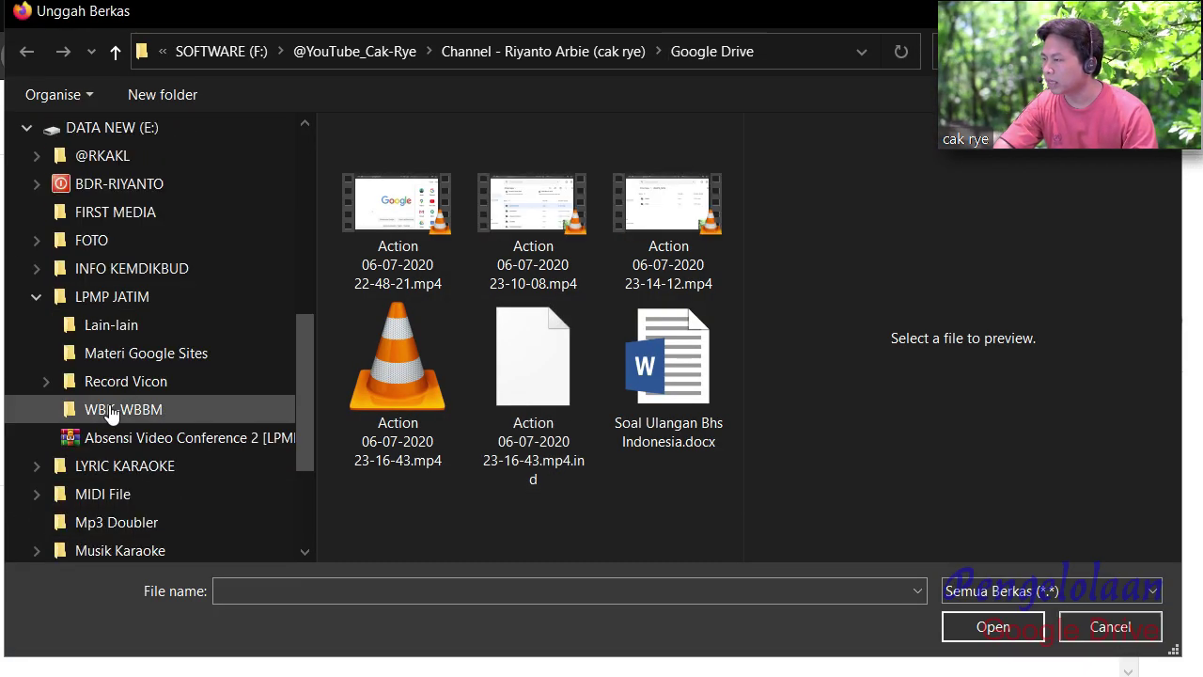
left_click(140, 354)
left_click(500, 189)
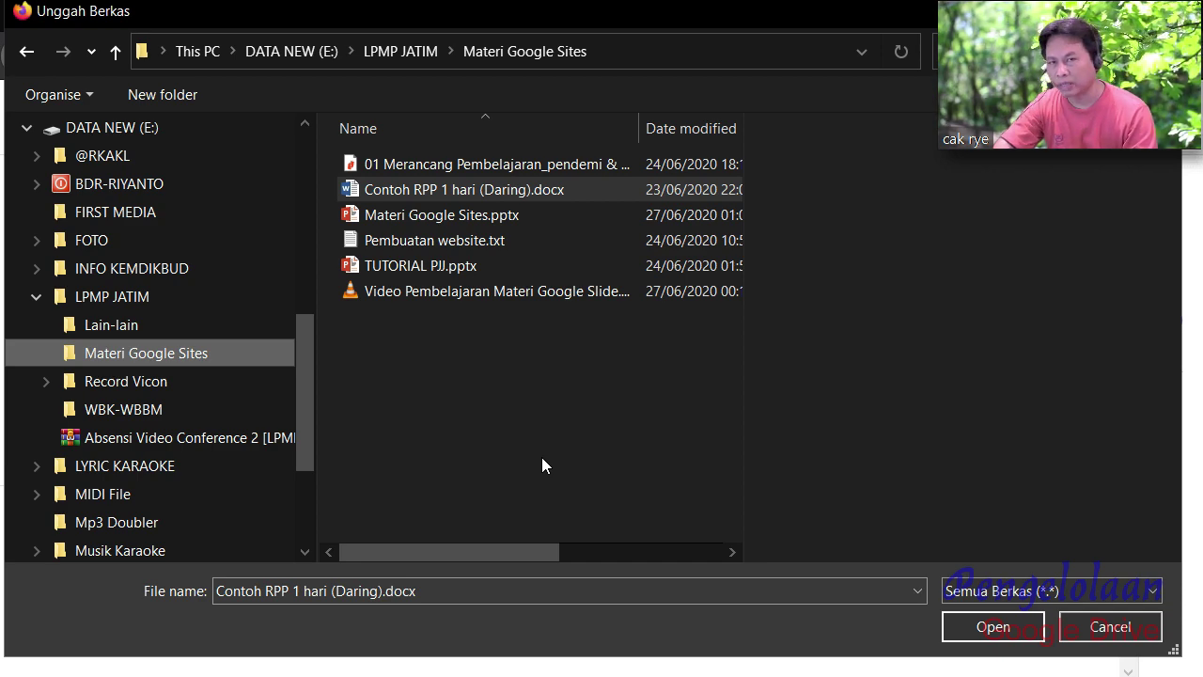
left_click(500, 190)
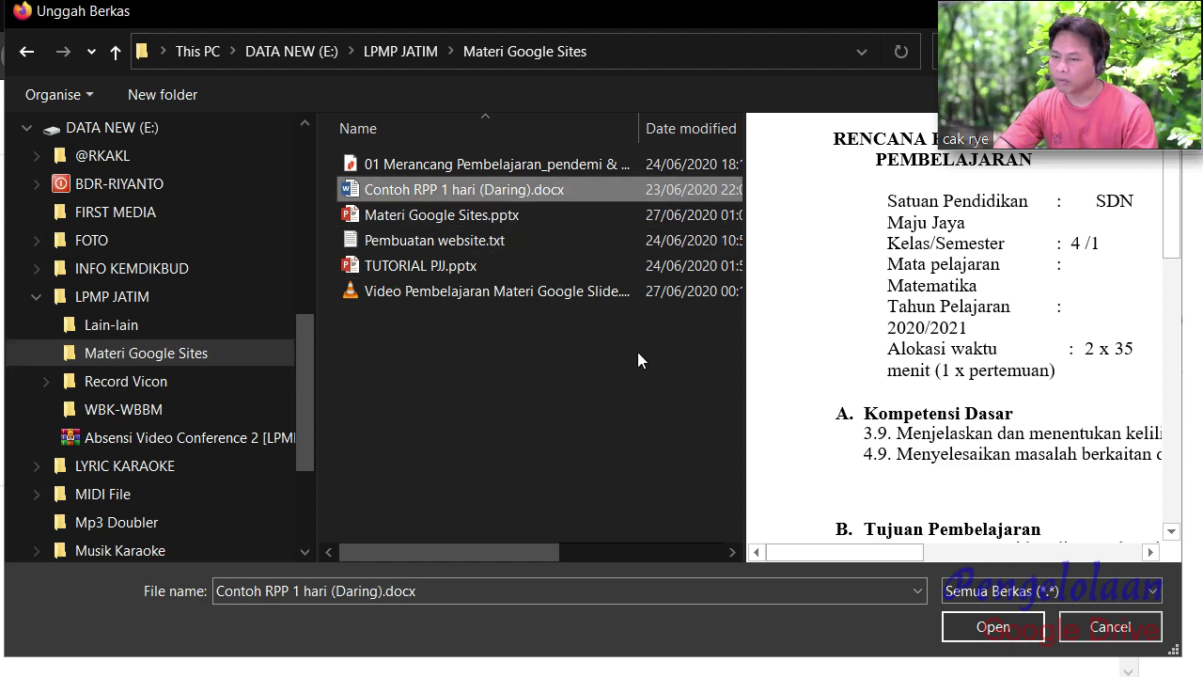
left_click(992, 626)
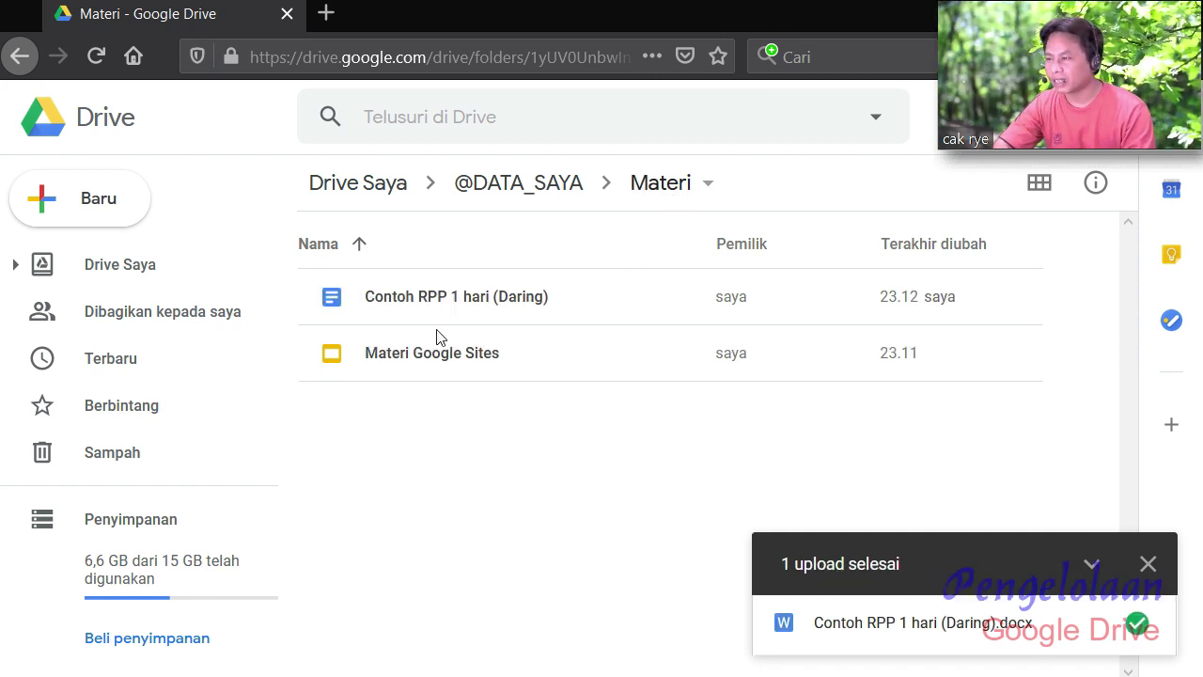
left_click(1147, 565)
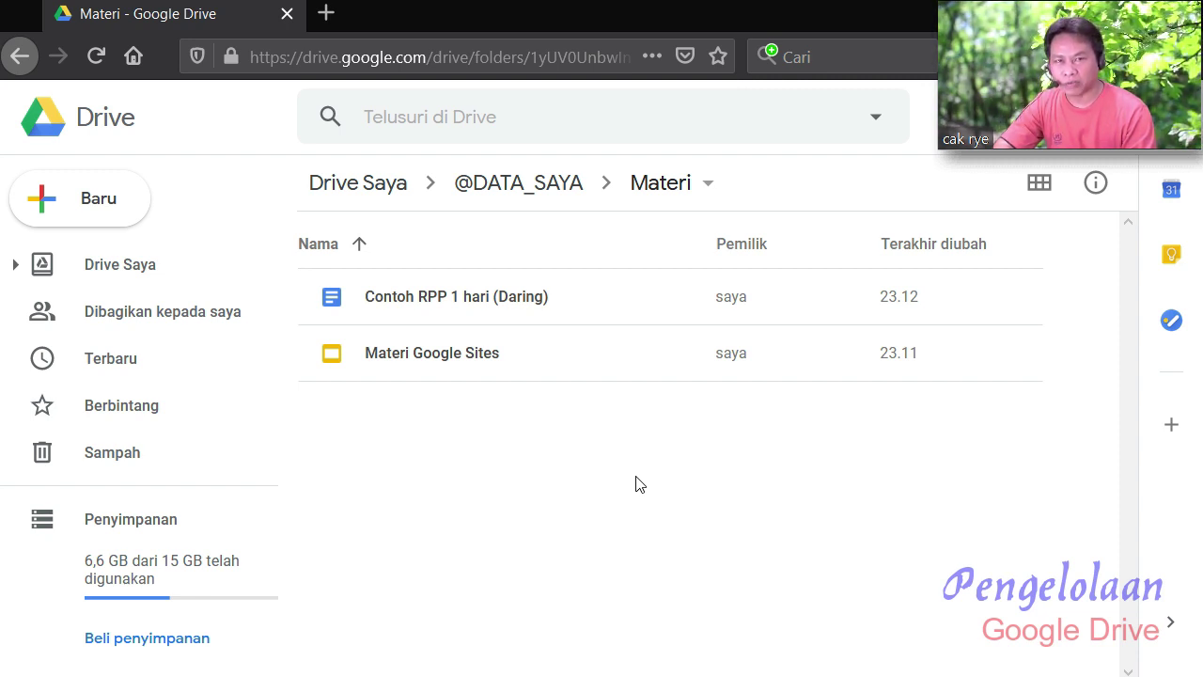
left_click(508, 184)
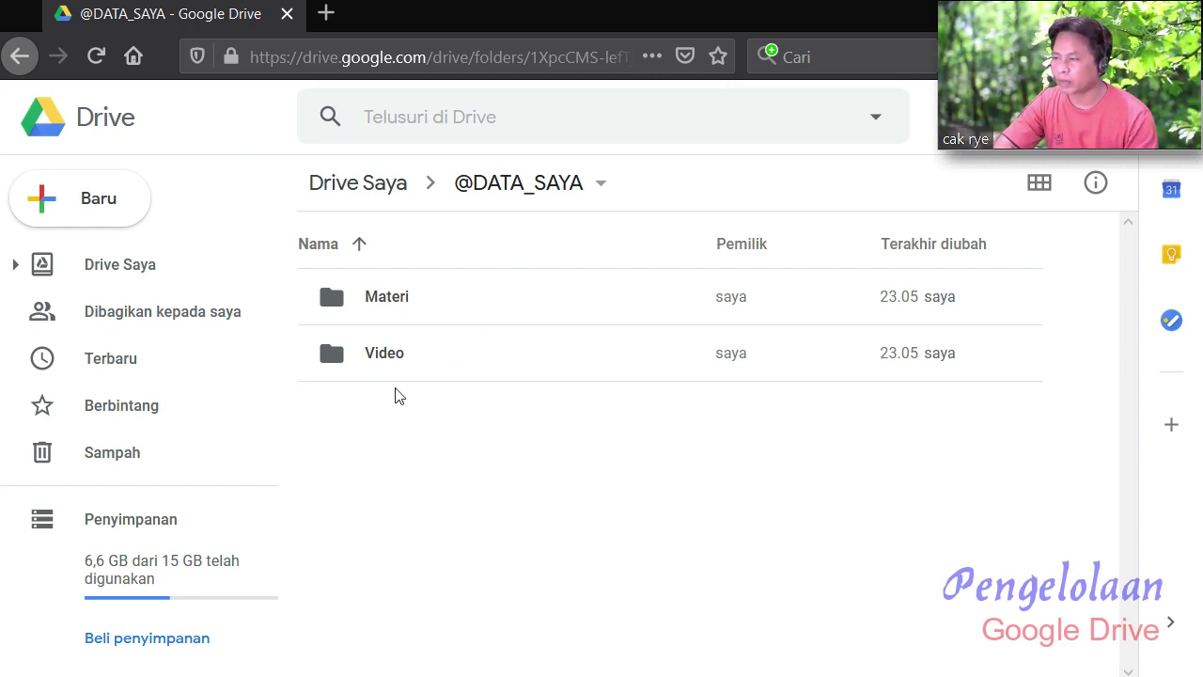
double_click(335, 361)
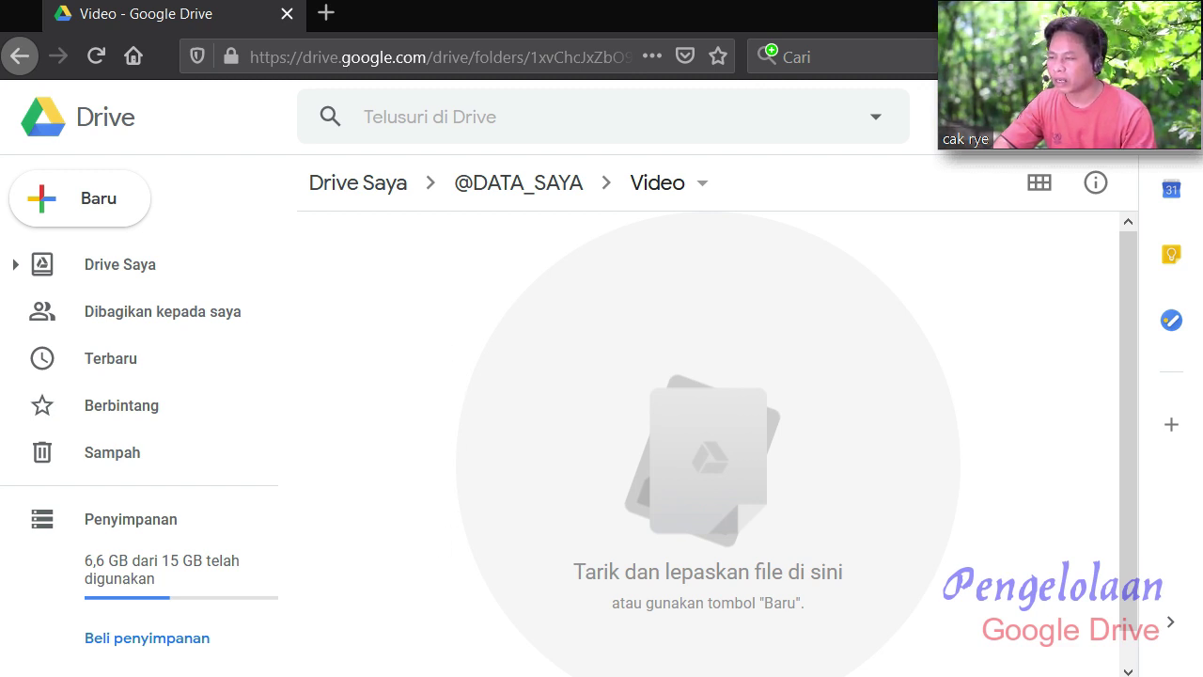
left_click(447, 675)
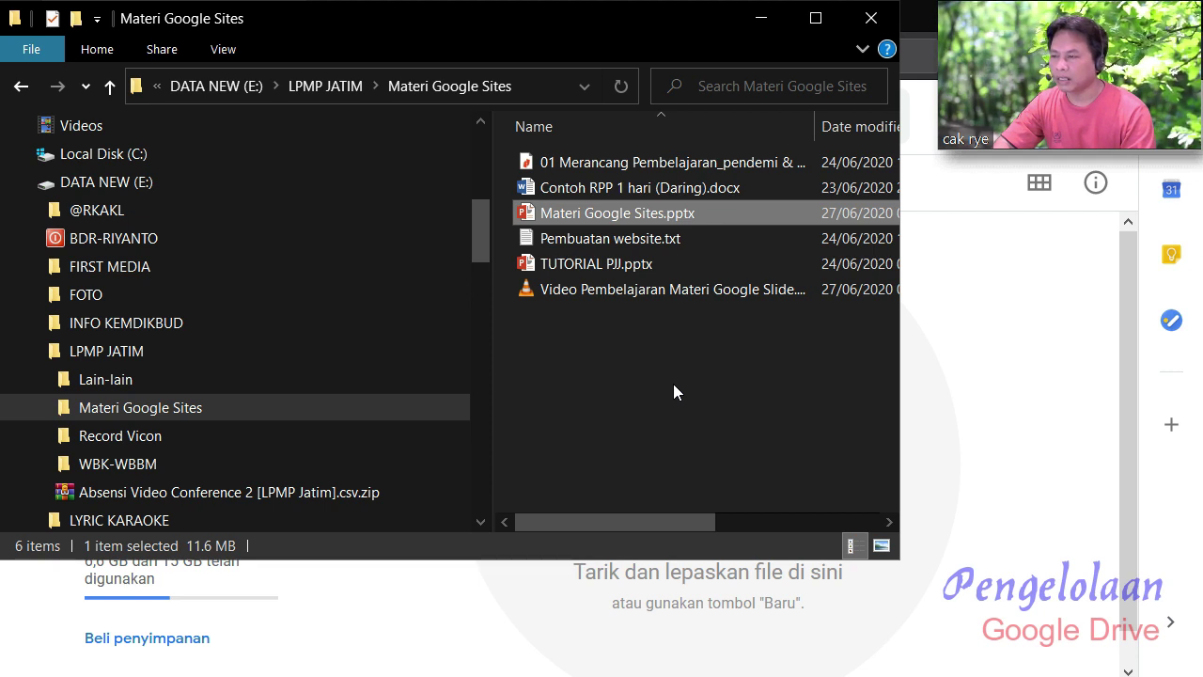
left_click_drag(492, 349, 389, 345)
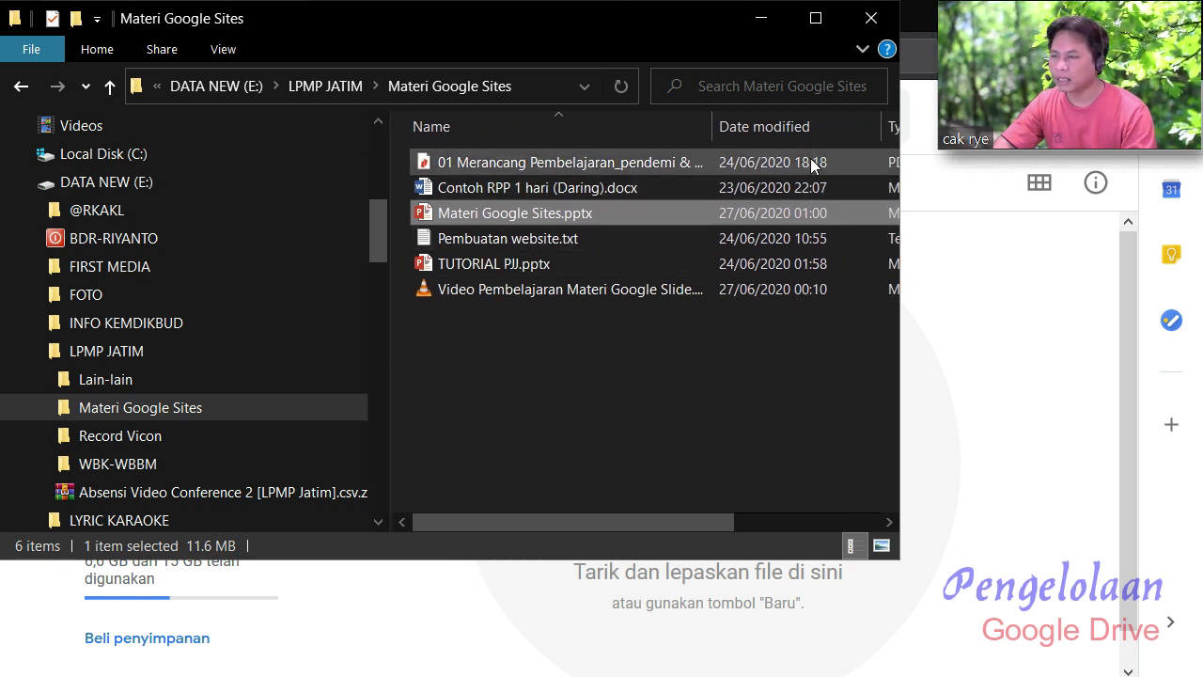
left_click(761, 18)
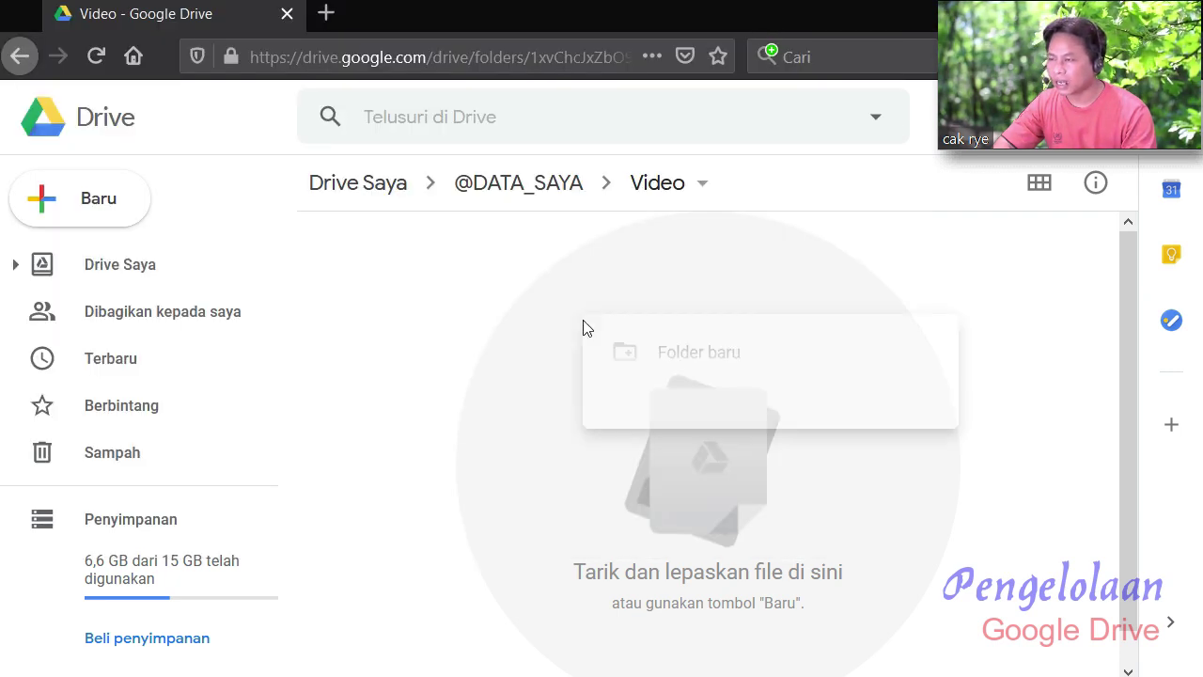
right_click(583, 324)
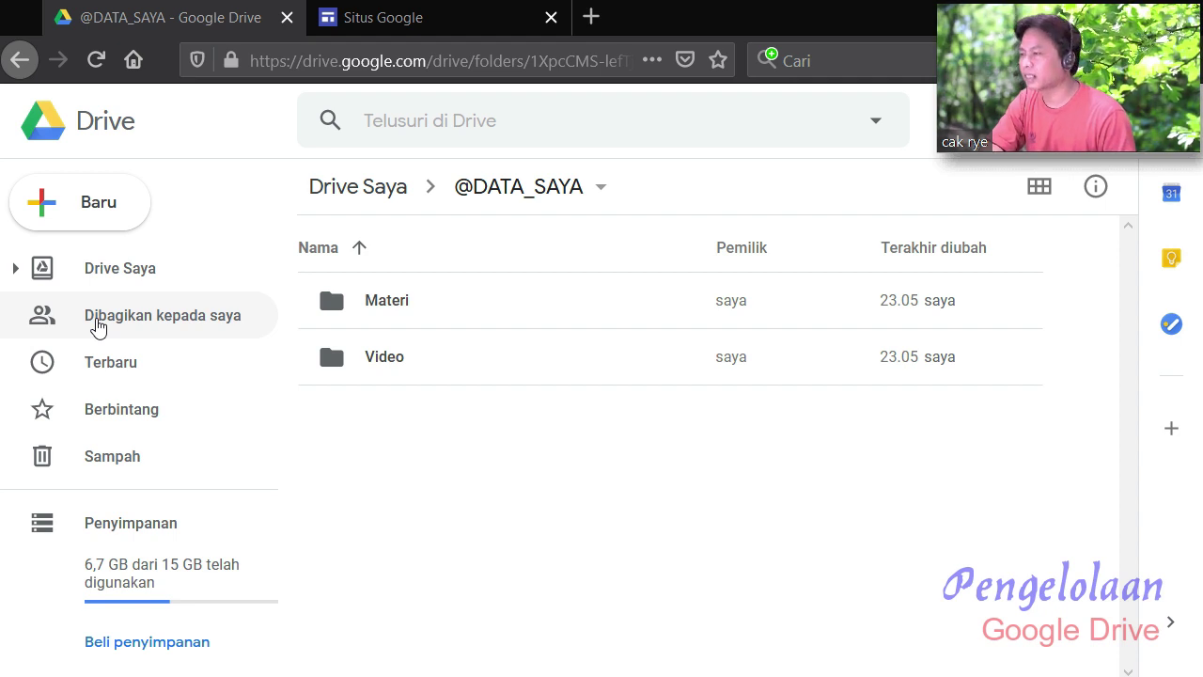
left_click(15, 268)
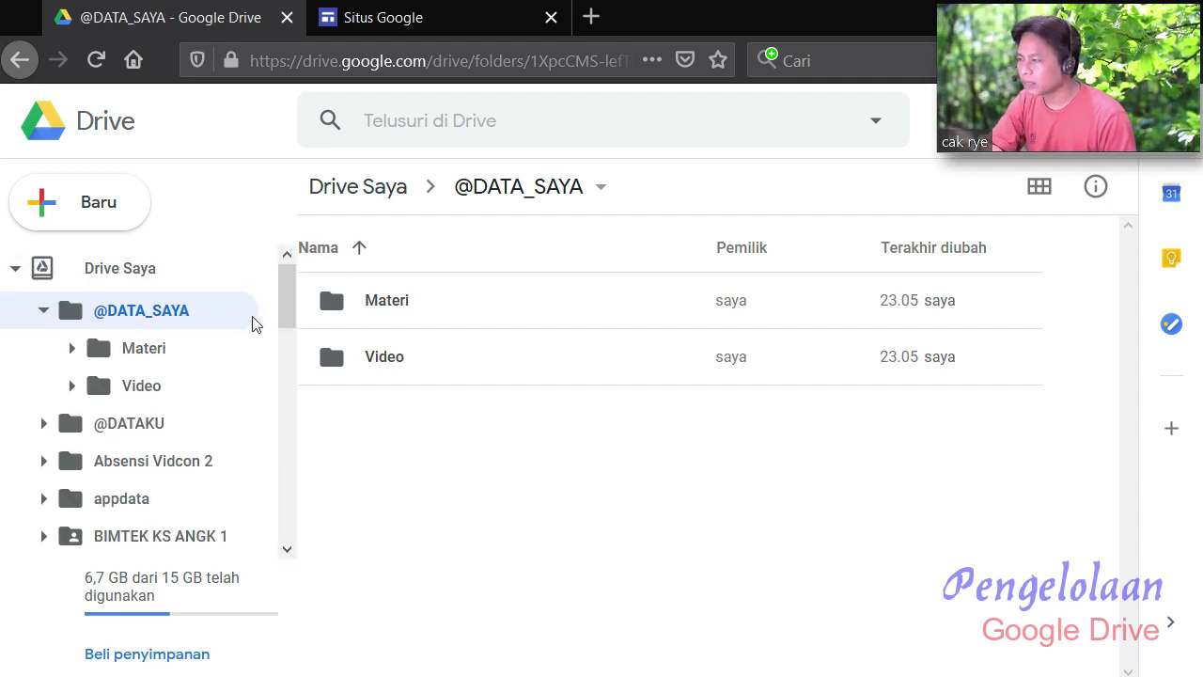
left_click_drag(285, 299, 287, 489)
left_click(141, 317)
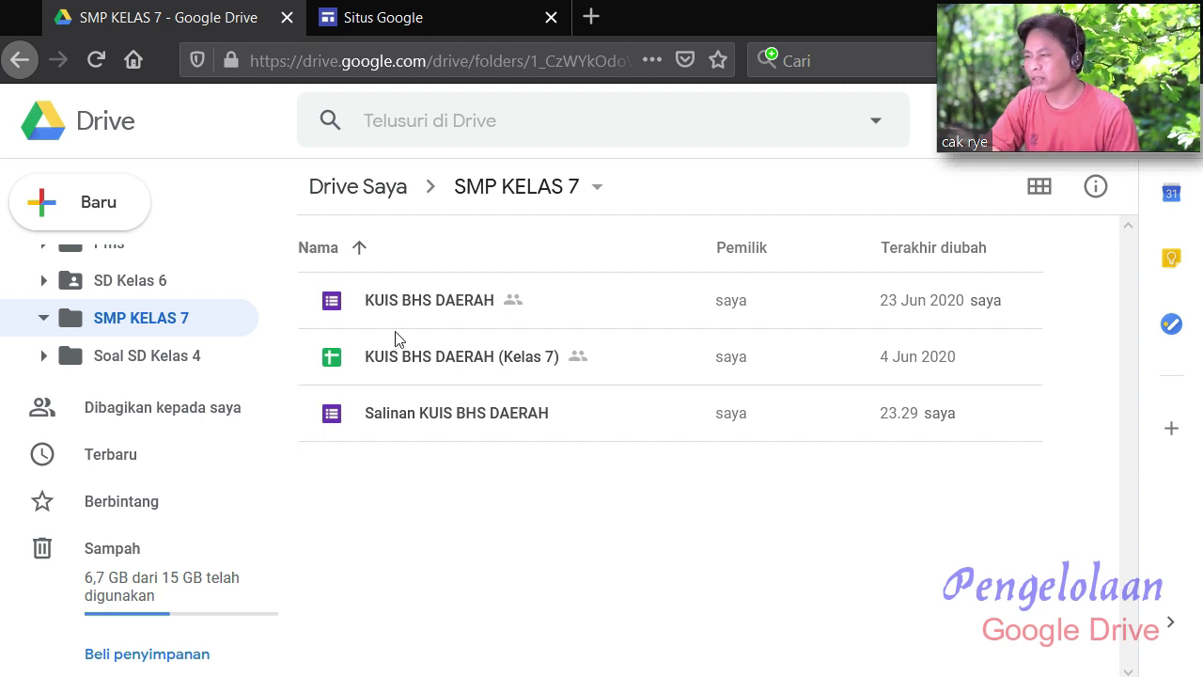
left_click(425, 303)
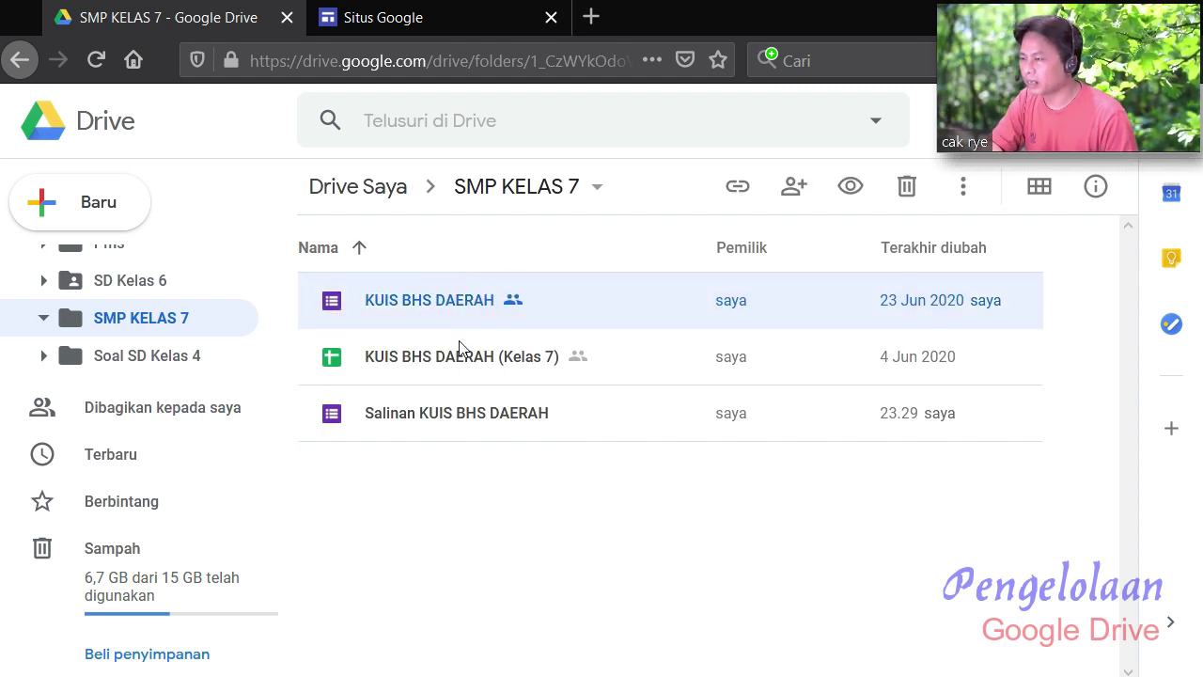
right_click(445, 301)
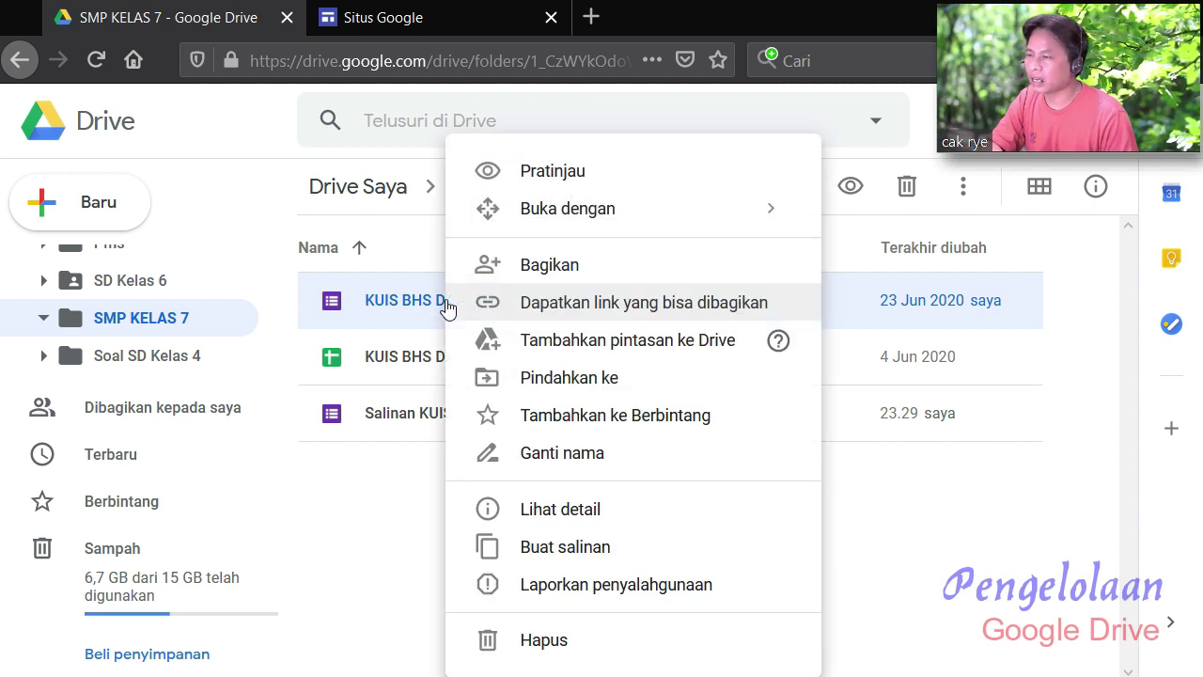
left_click(585, 387)
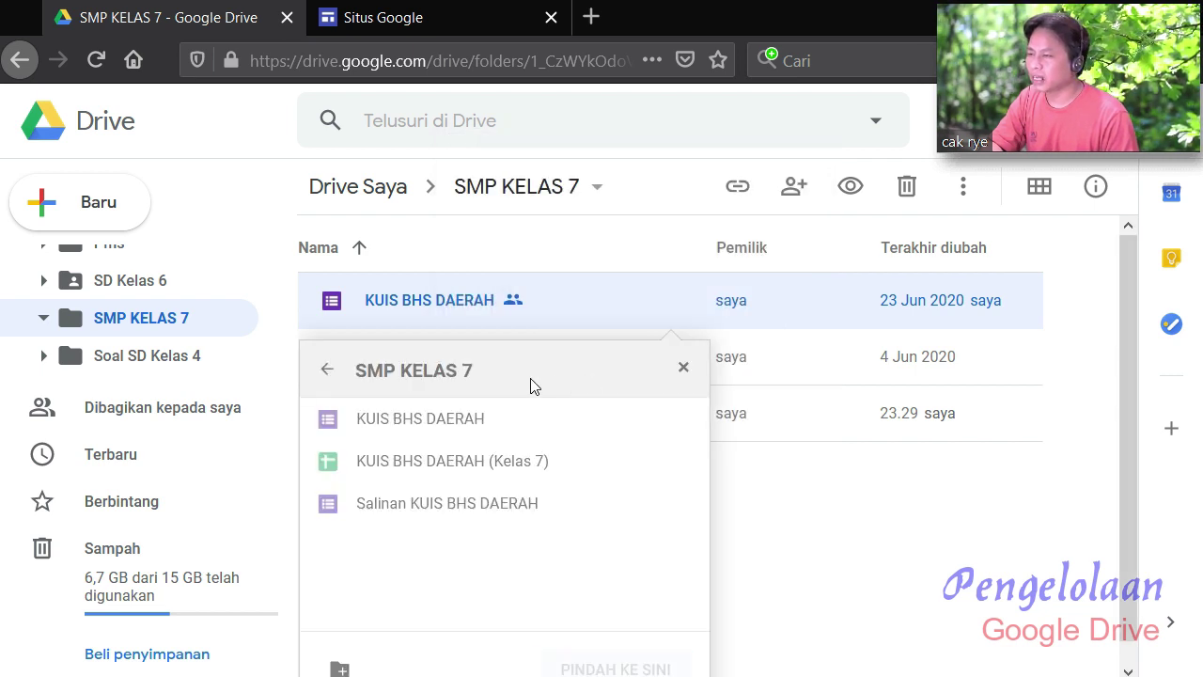
left_click(326, 375)
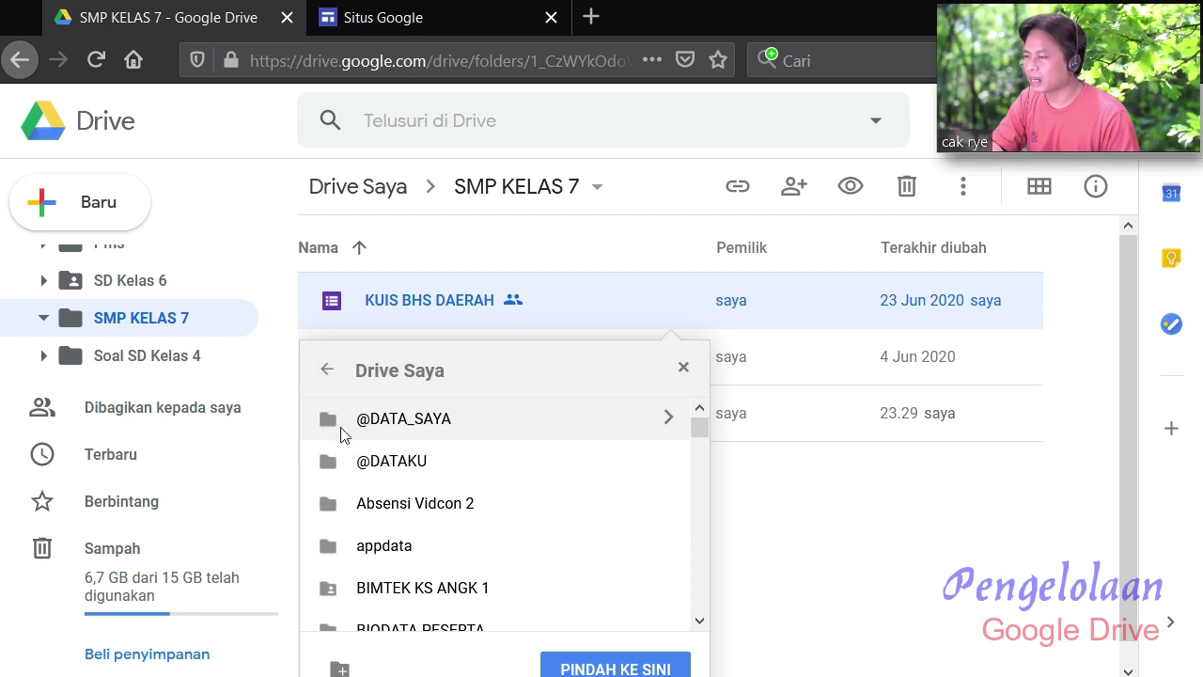
double_click(334, 425)
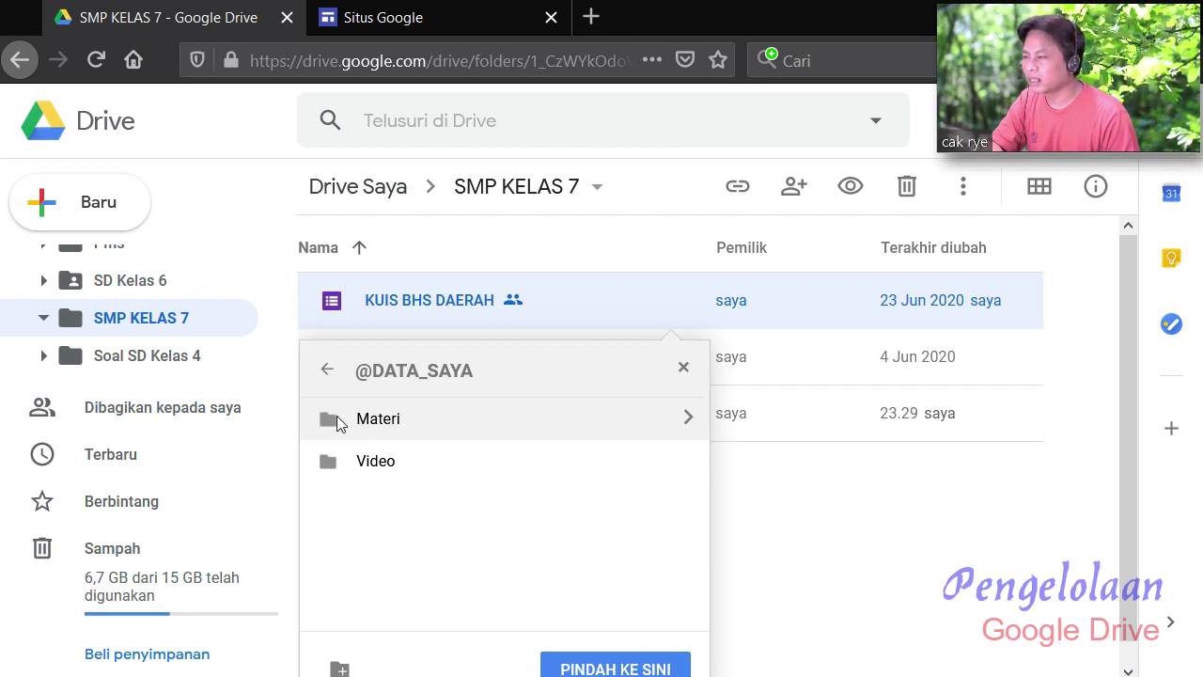
left_click(331, 425)
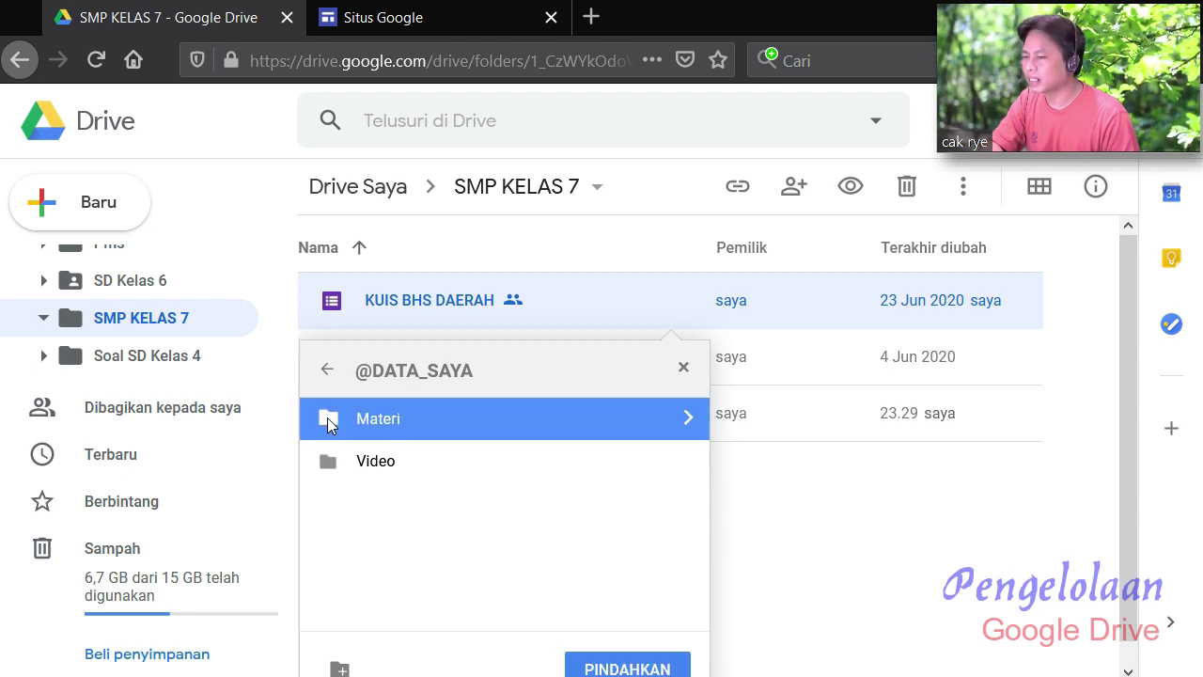
left_click(630, 667)
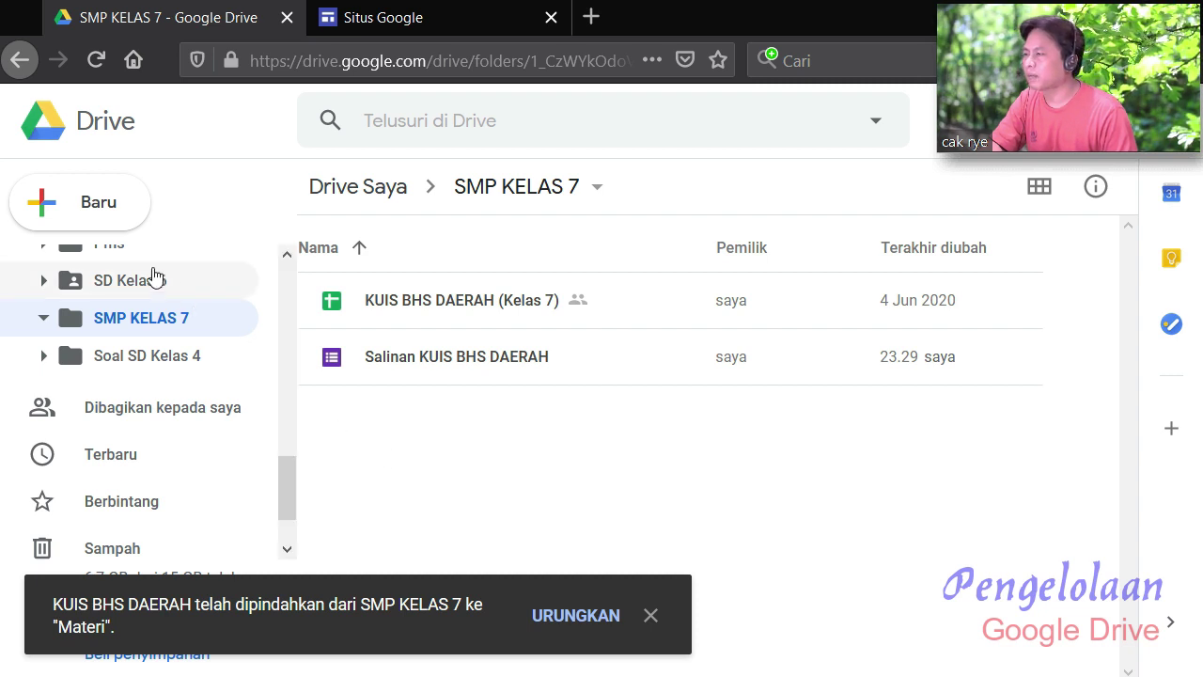
left_click_drag(282, 482, 274, 278)
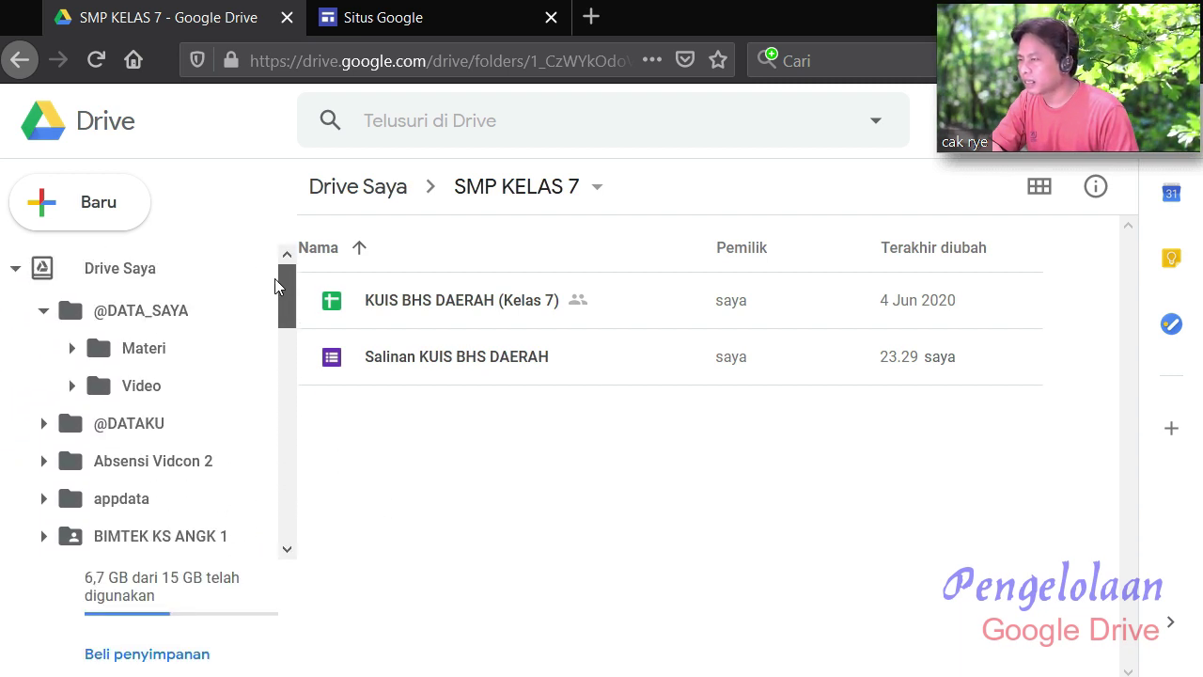
left_click(68, 318)
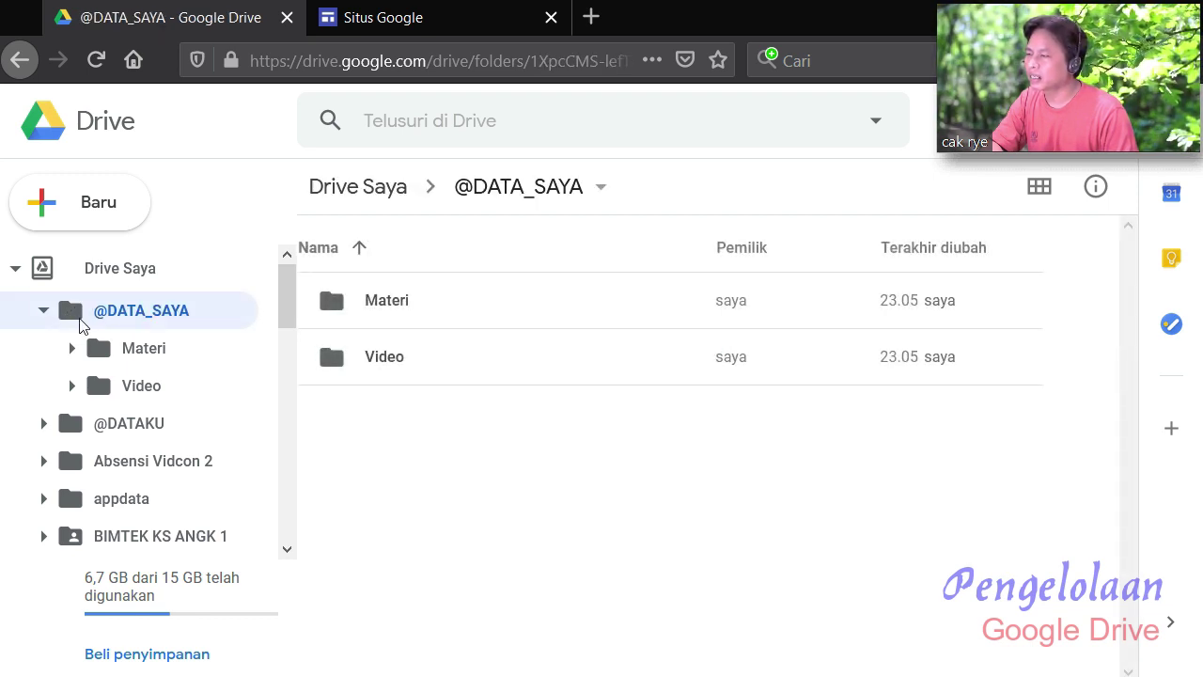
left_click(102, 352)
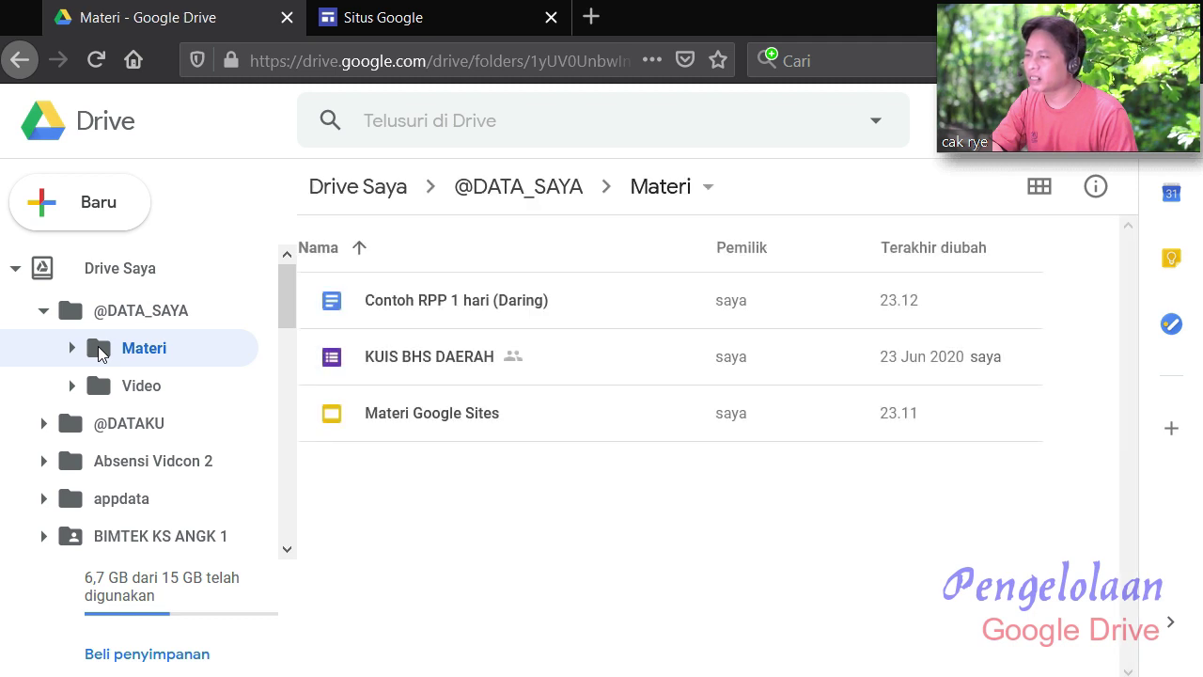
left_click(438, 363)
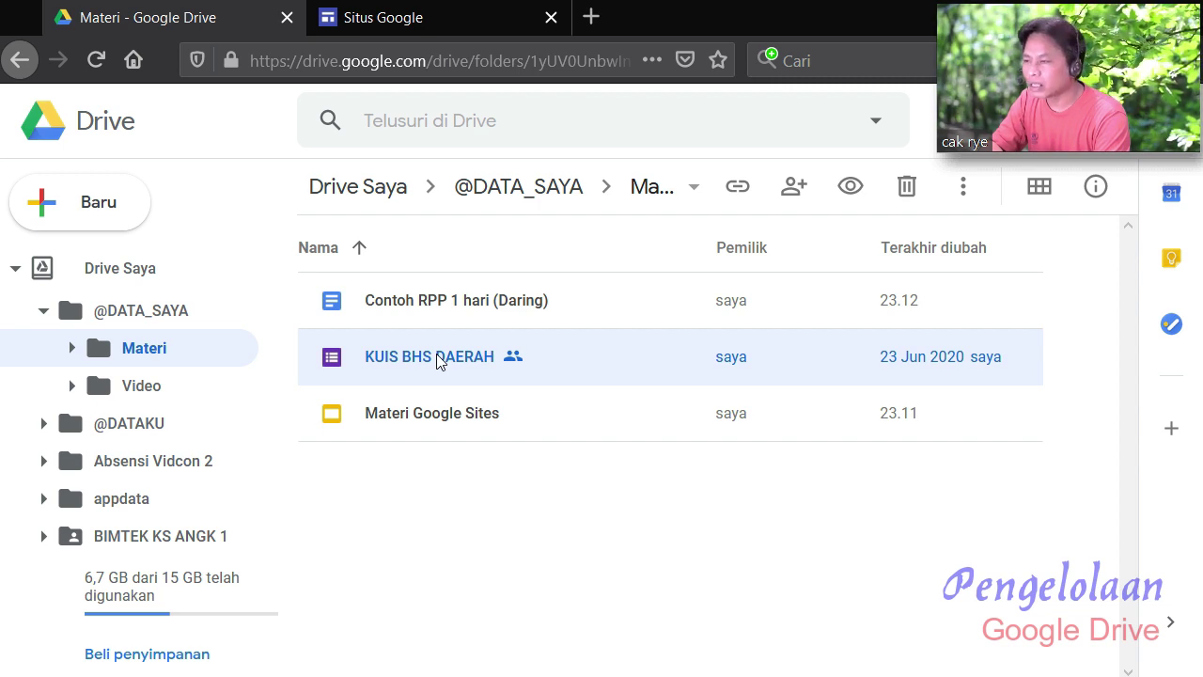
left_click(437, 302)
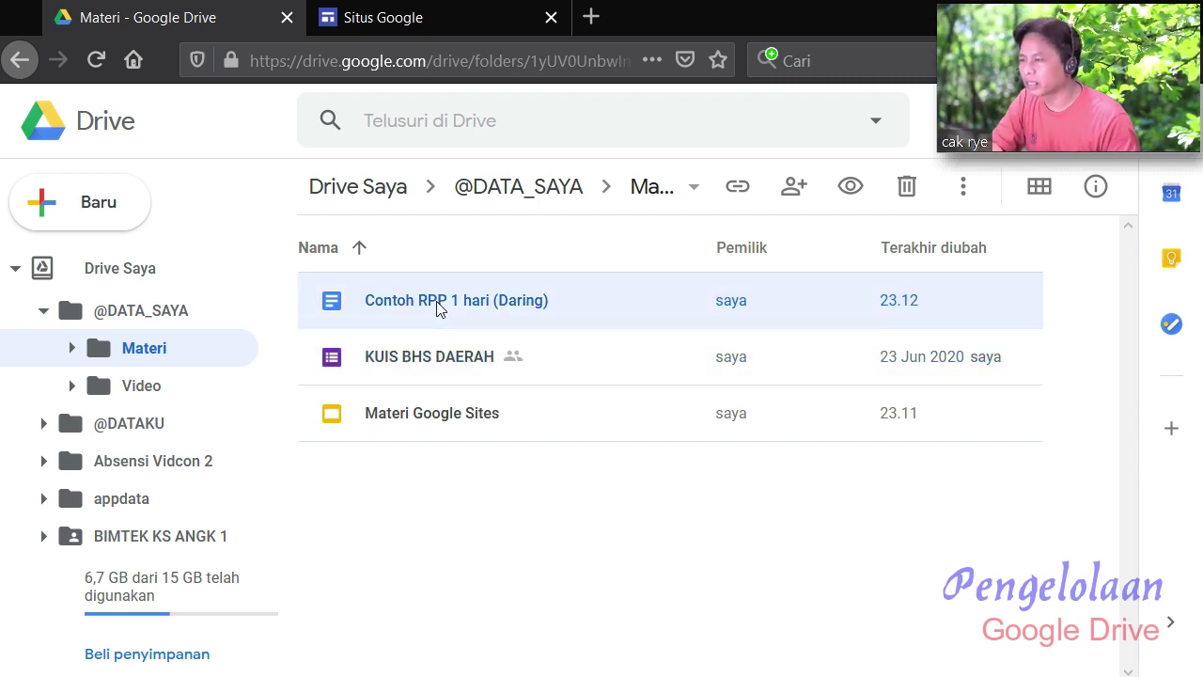
left_click(435, 366)
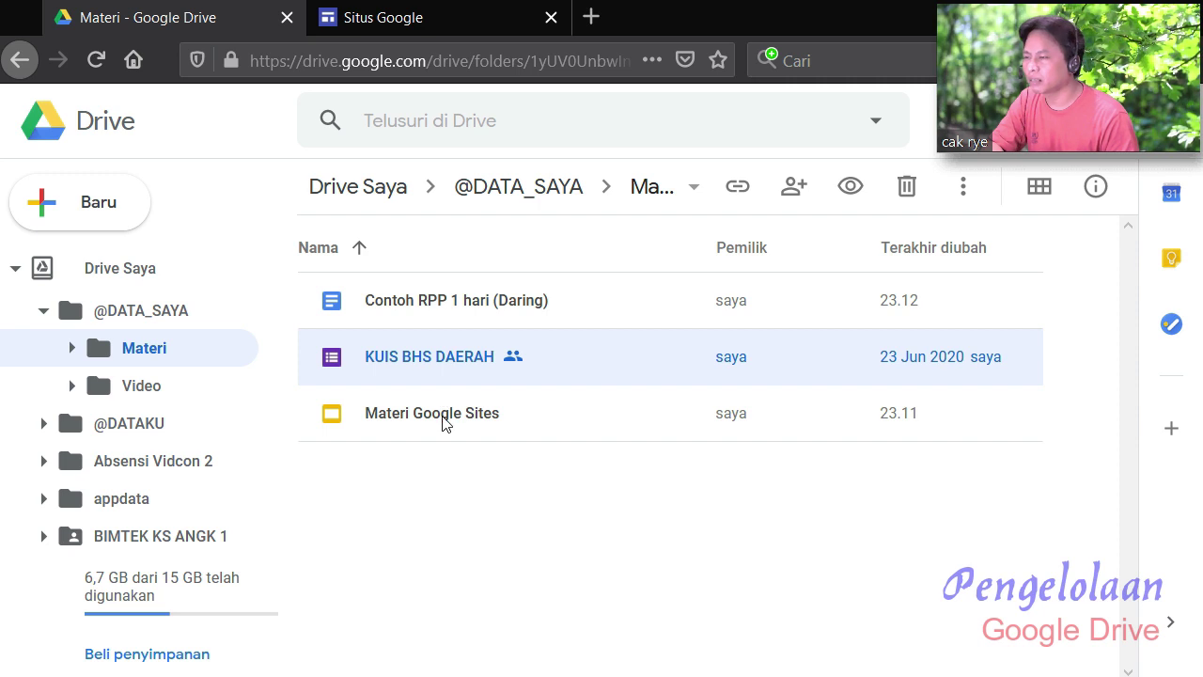
- Share the Materi Google Sites presentation with anyone who has the link, view-only, and copy its link
left_click(443, 421)
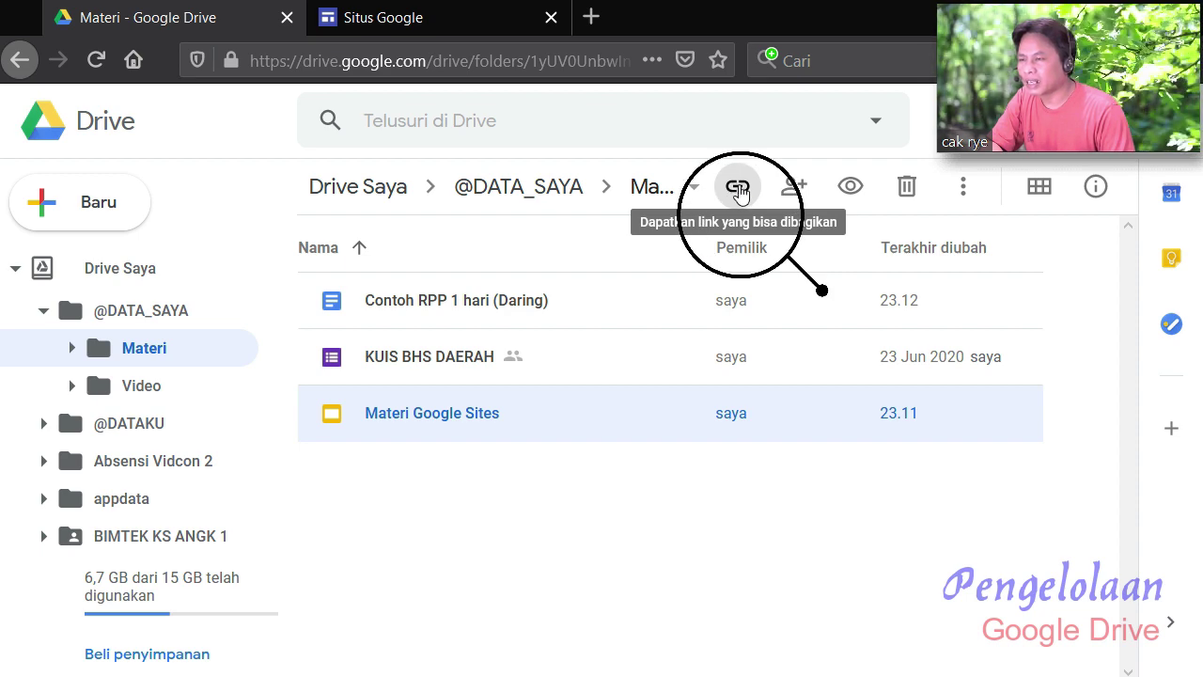
left_click(739, 189)
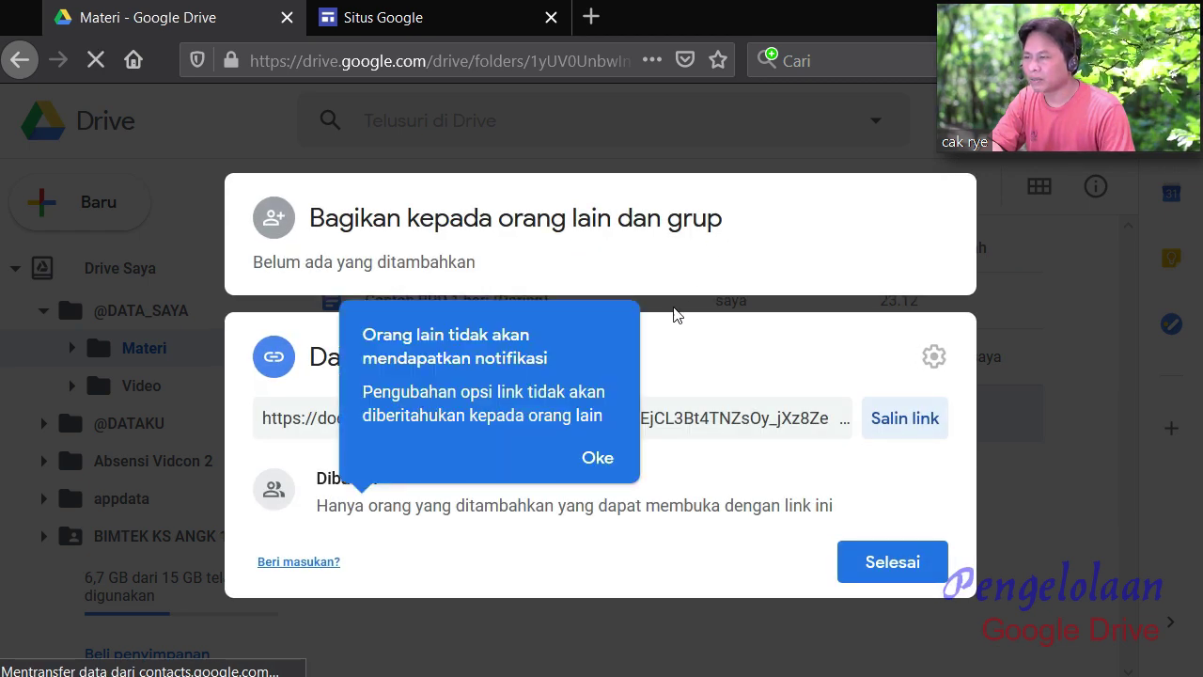
left_click(598, 459)
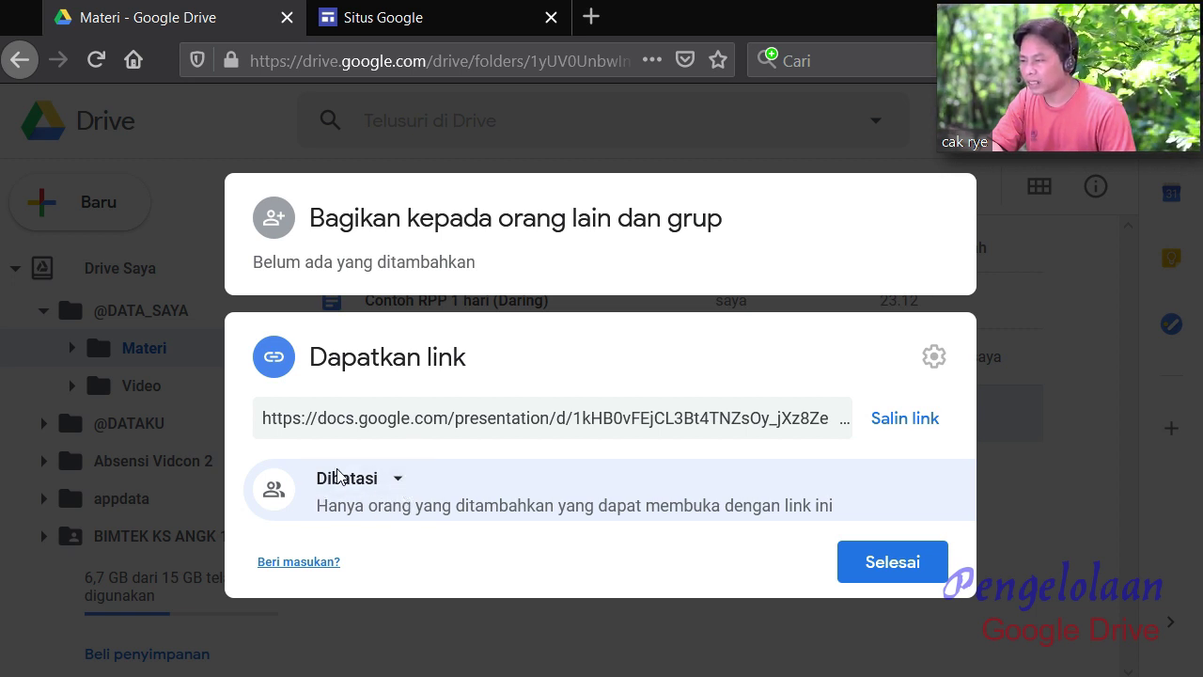
left_click(398, 482)
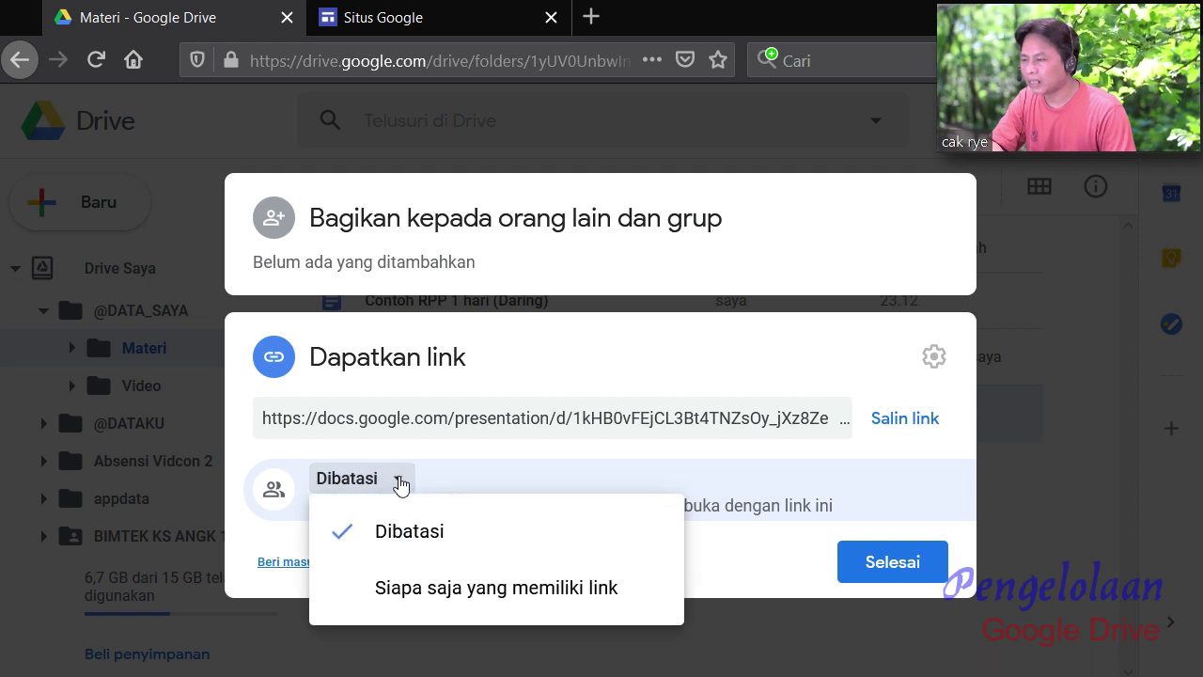
left_click(421, 592)
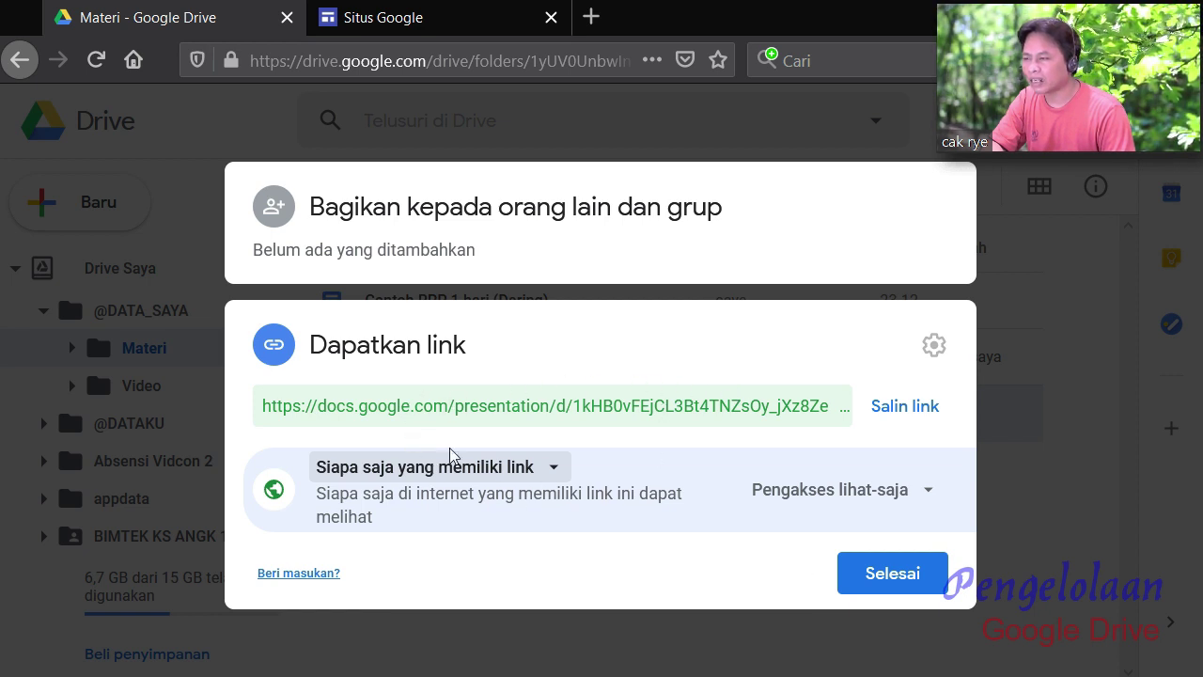
left_click(899, 411)
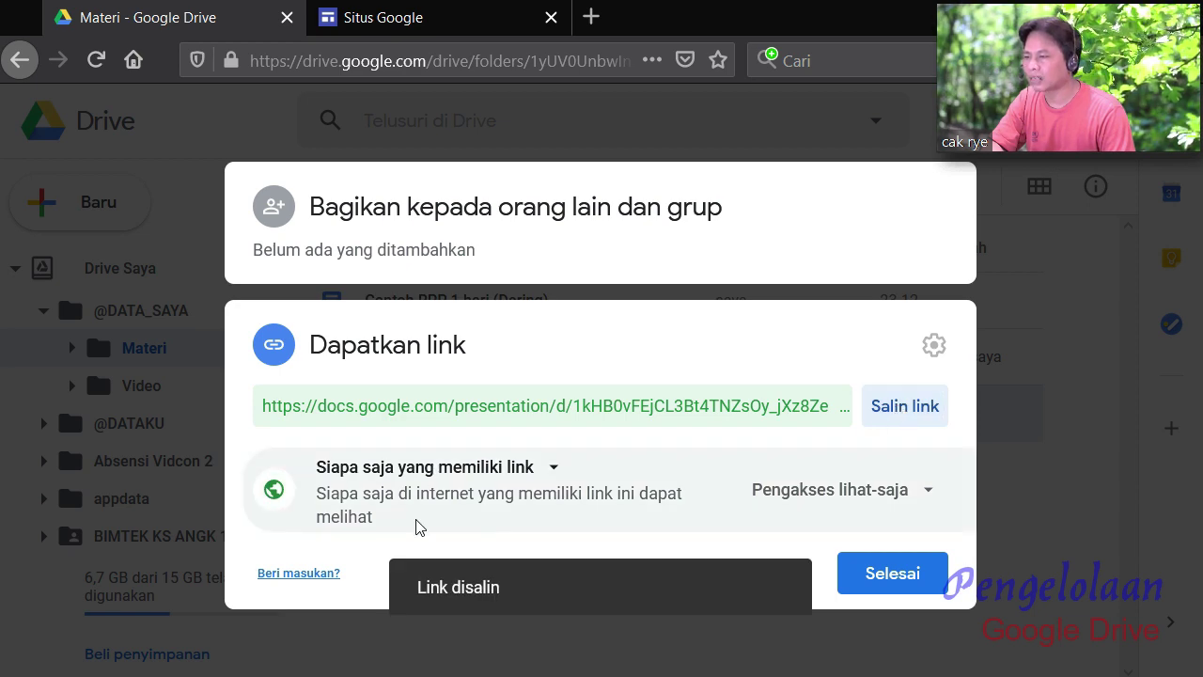
left_click(894, 575)
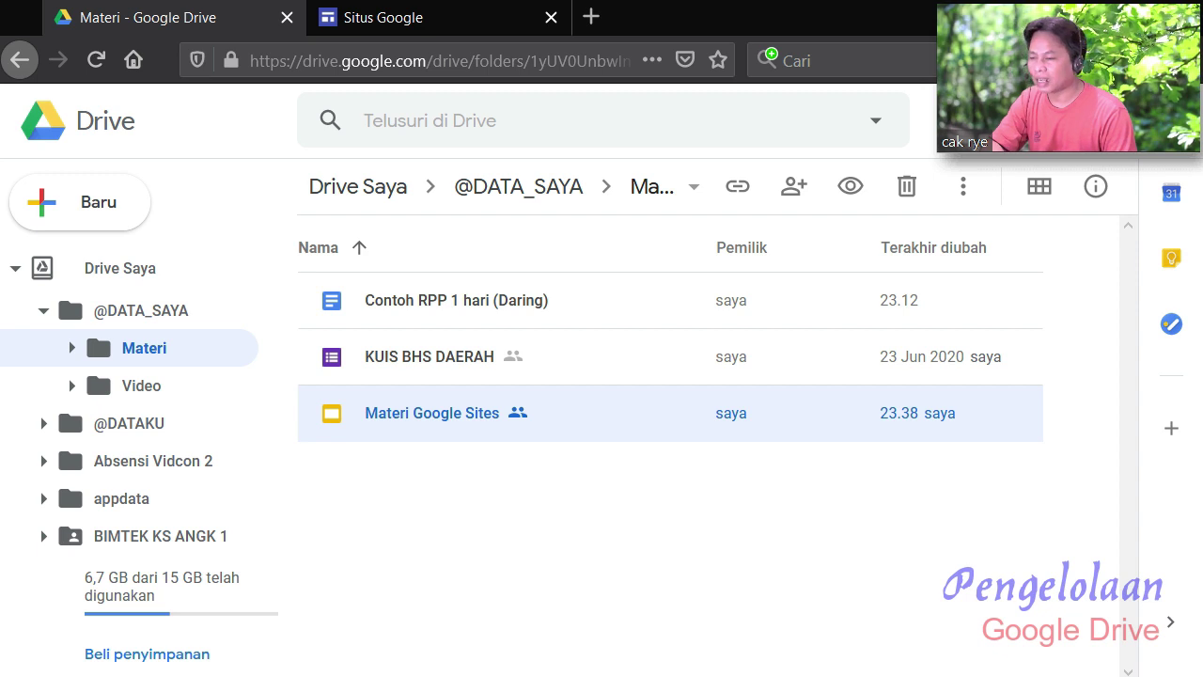
- Switch to Notepad and paste the presentation link under the heading "LINK Materi Power Point :", leaving a blank line below it
left_click_drag(768, 169, 662, 163)
right_click(522, 226)
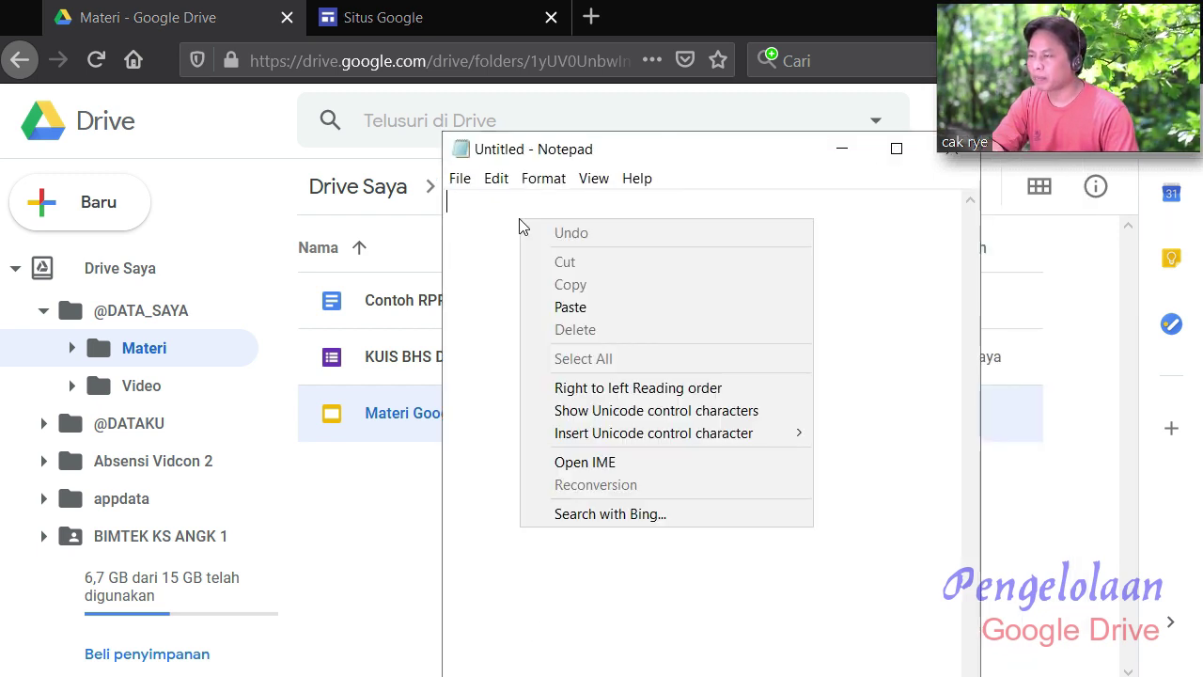
left_click(564, 304)
left_click(446, 202)
key("Return")
key("Up")
type("LINK Materi Power ")
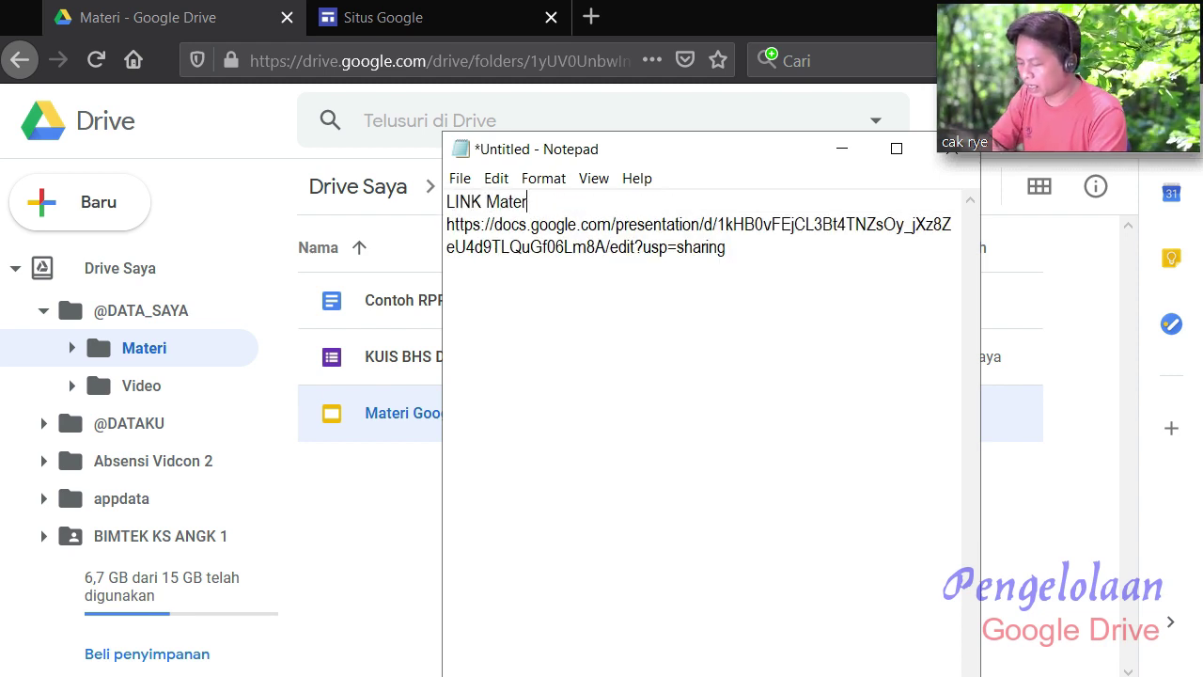
type("Point")
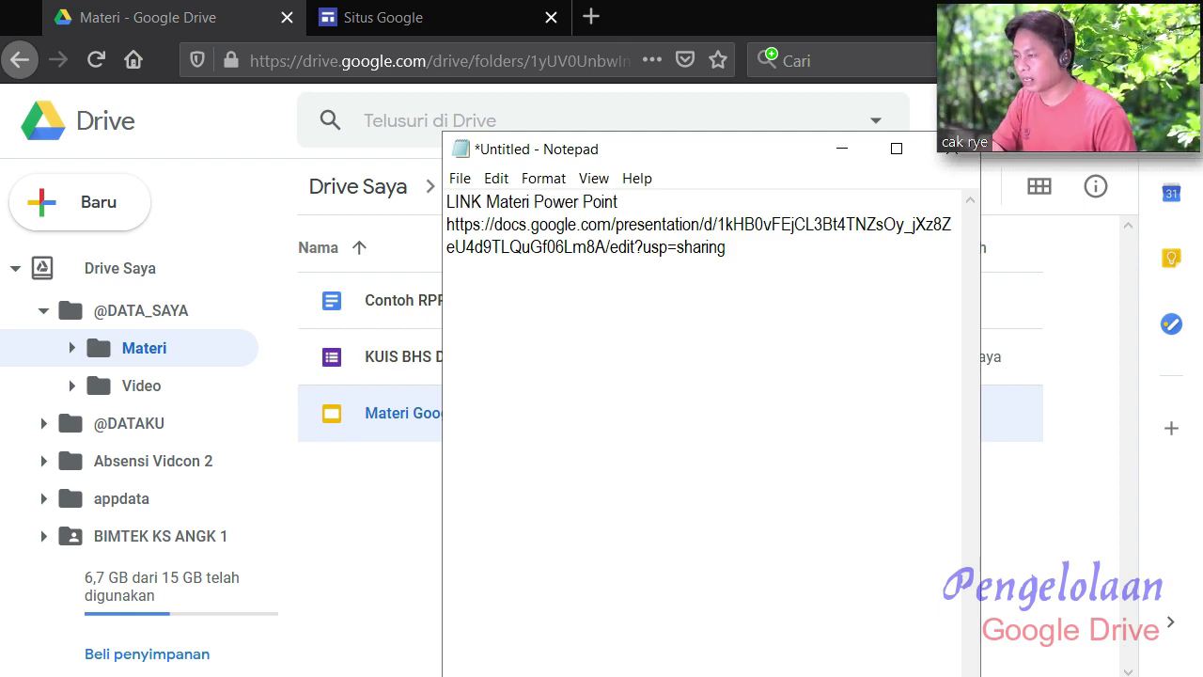
left_click_drag(608, 158, 785, 191)
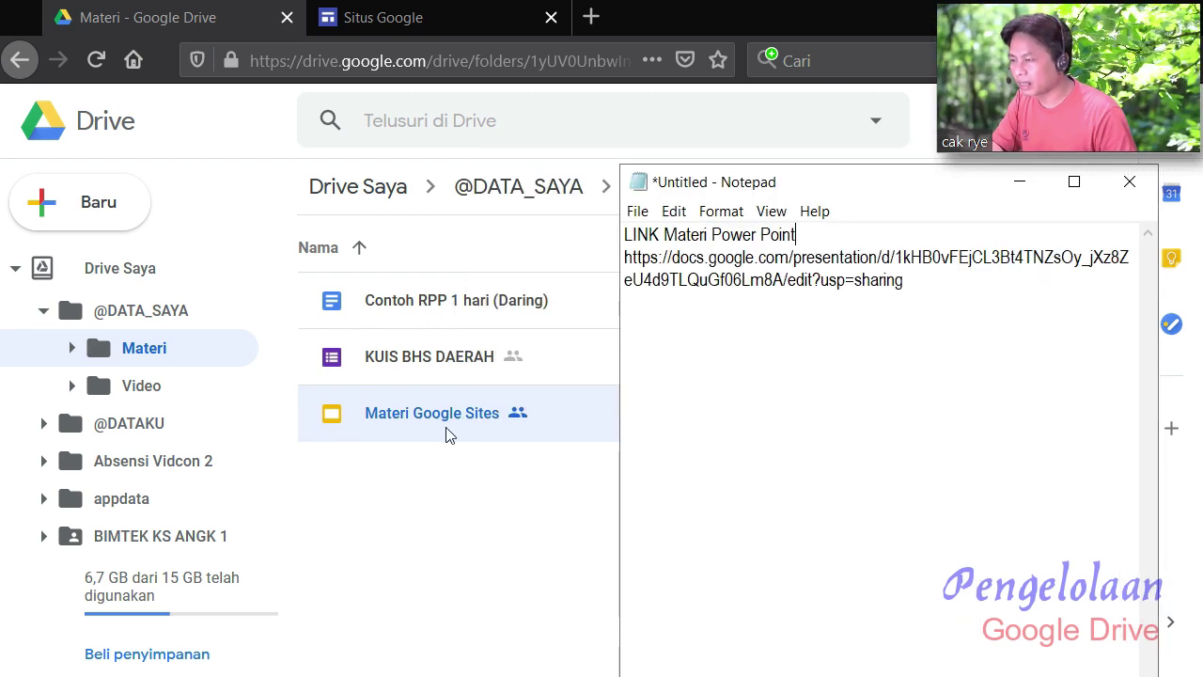
left_click_drag(861, 184, 665, 157)
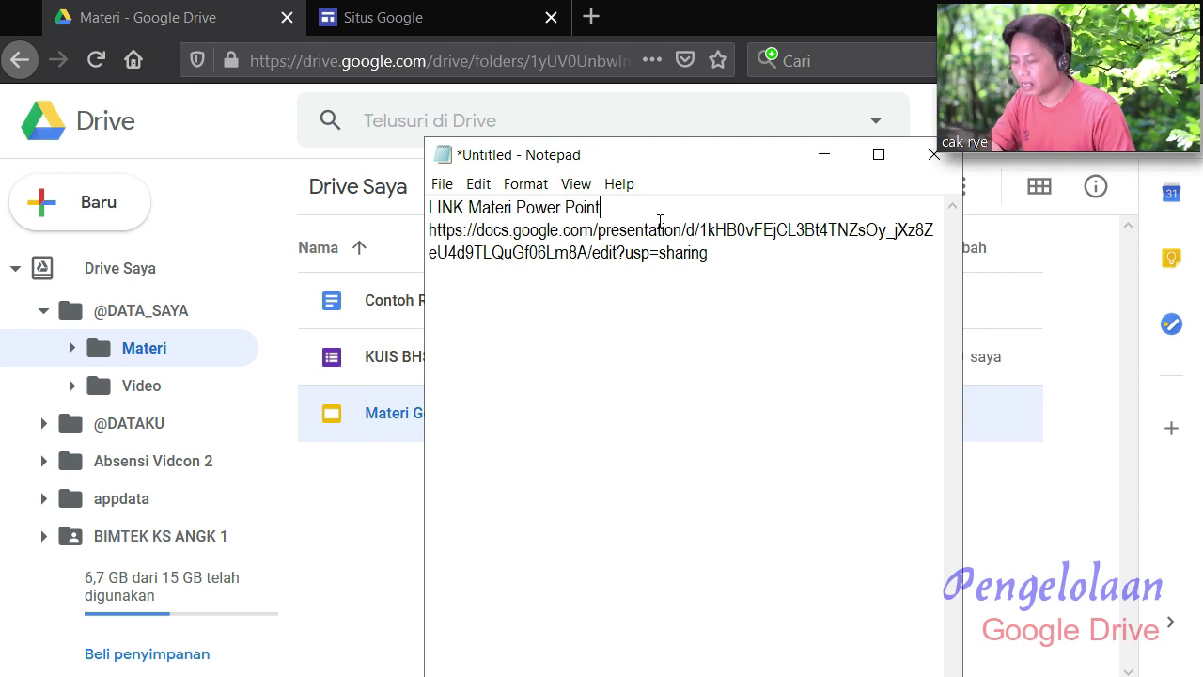
type(":")
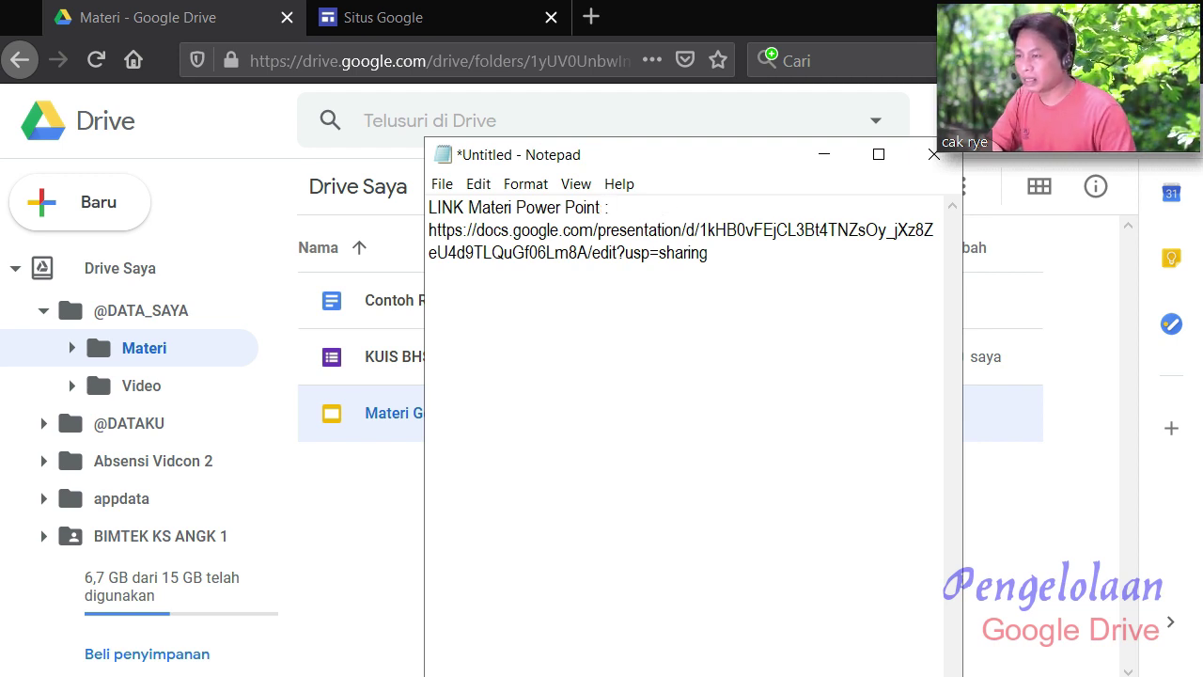
left_click(721, 257)
key("Return")
key("Return")
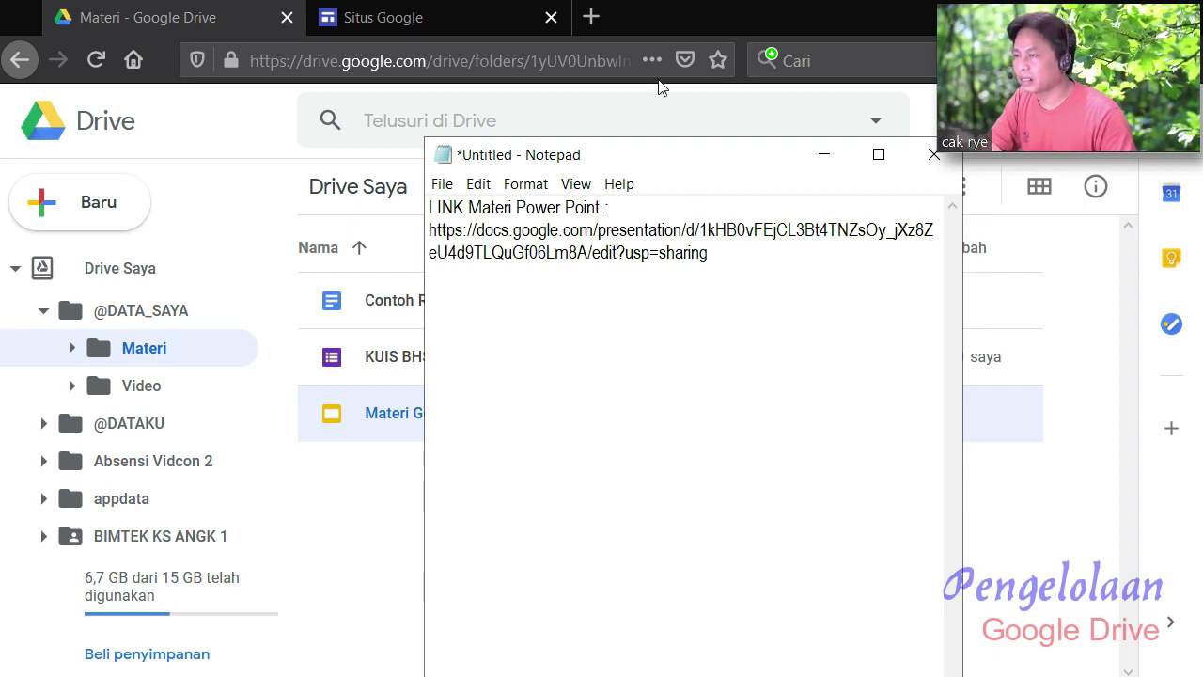
- Return to the Materi folder in Google Drive and open the KUIS BHS DAERAH form
left_click(431, 21)
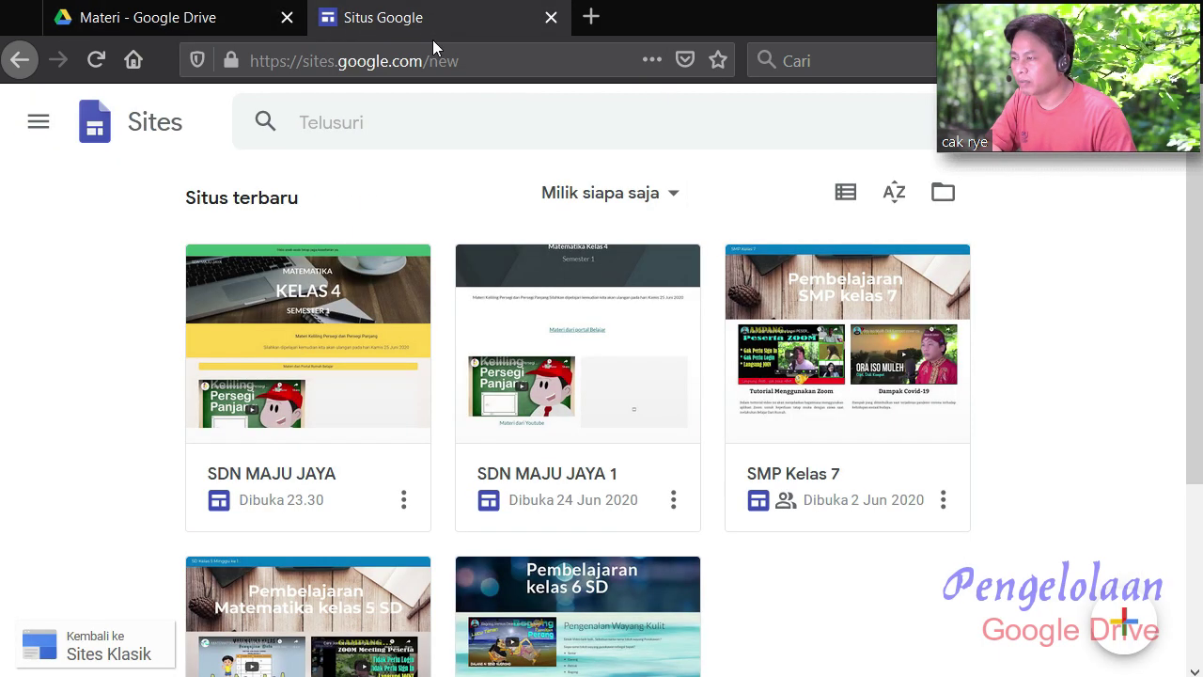
left_click(236, 24)
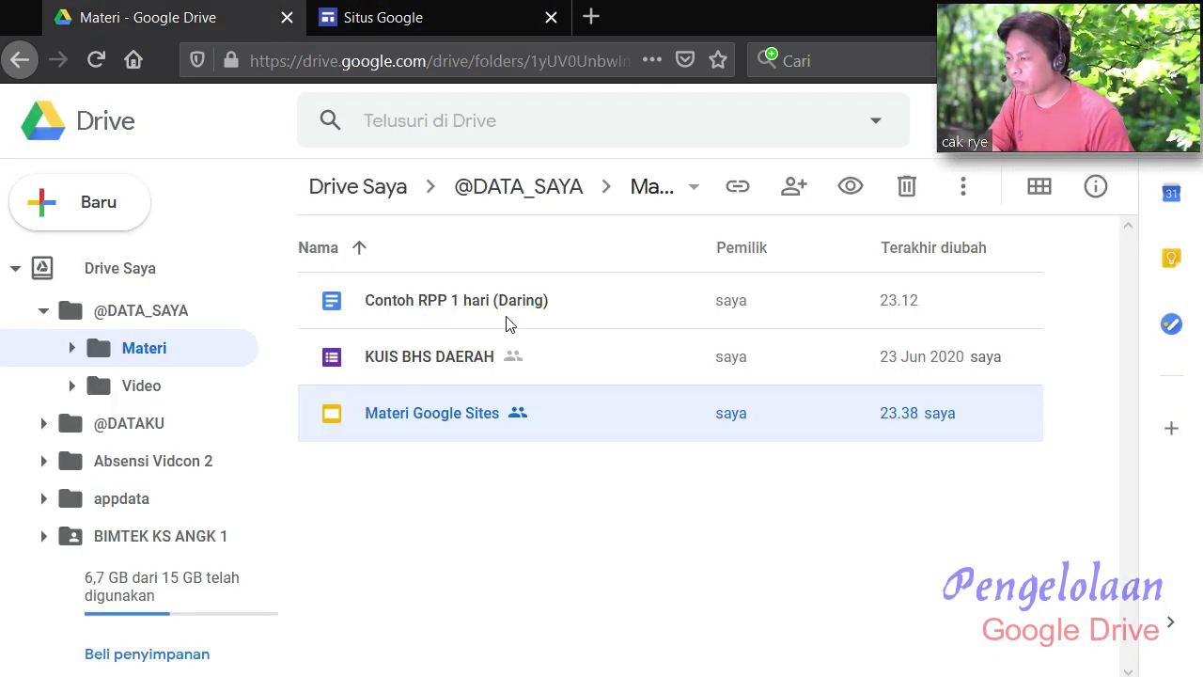
left_click(429, 359)
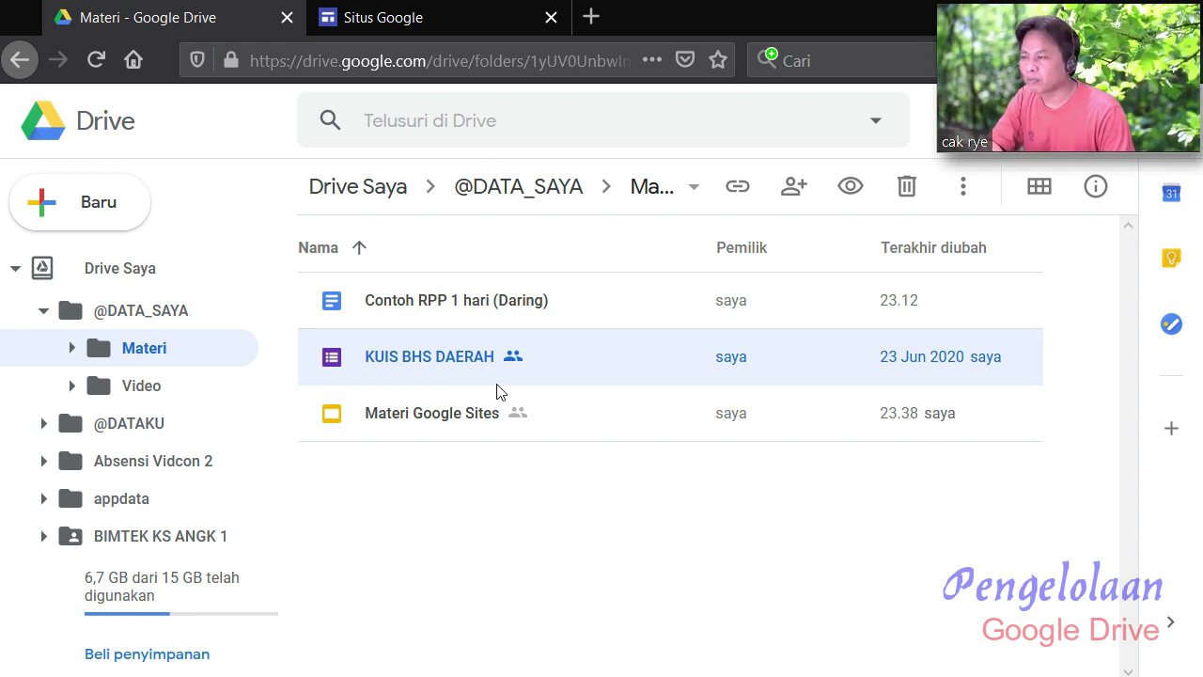
double_click(414, 365)
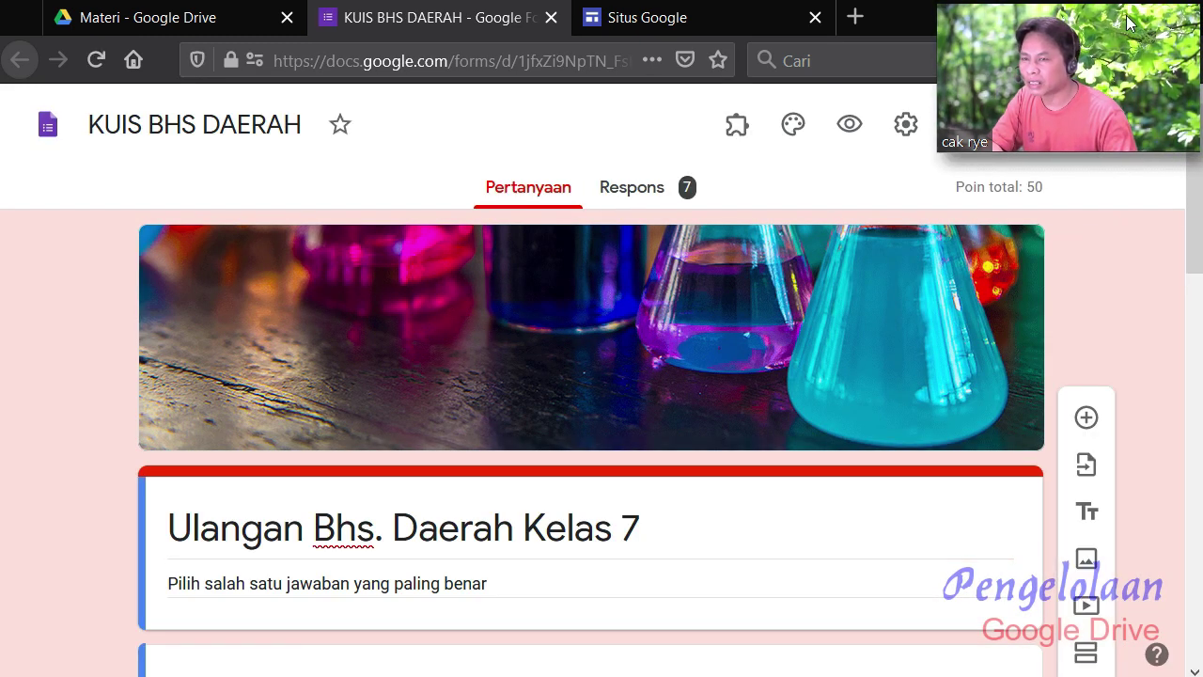
left_click_drag(1137, 30, 205, 547)
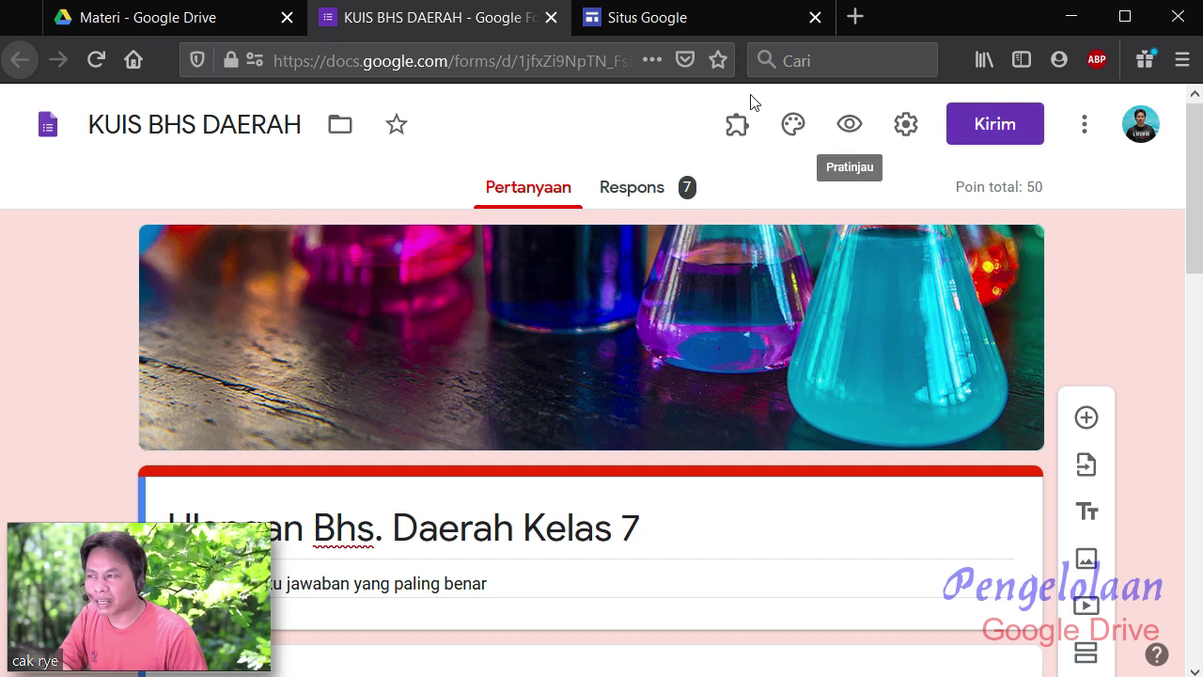
- Copy the shortened sharing link of the KUIS BHS DAERAH form and close the form
left_click(988, 122)
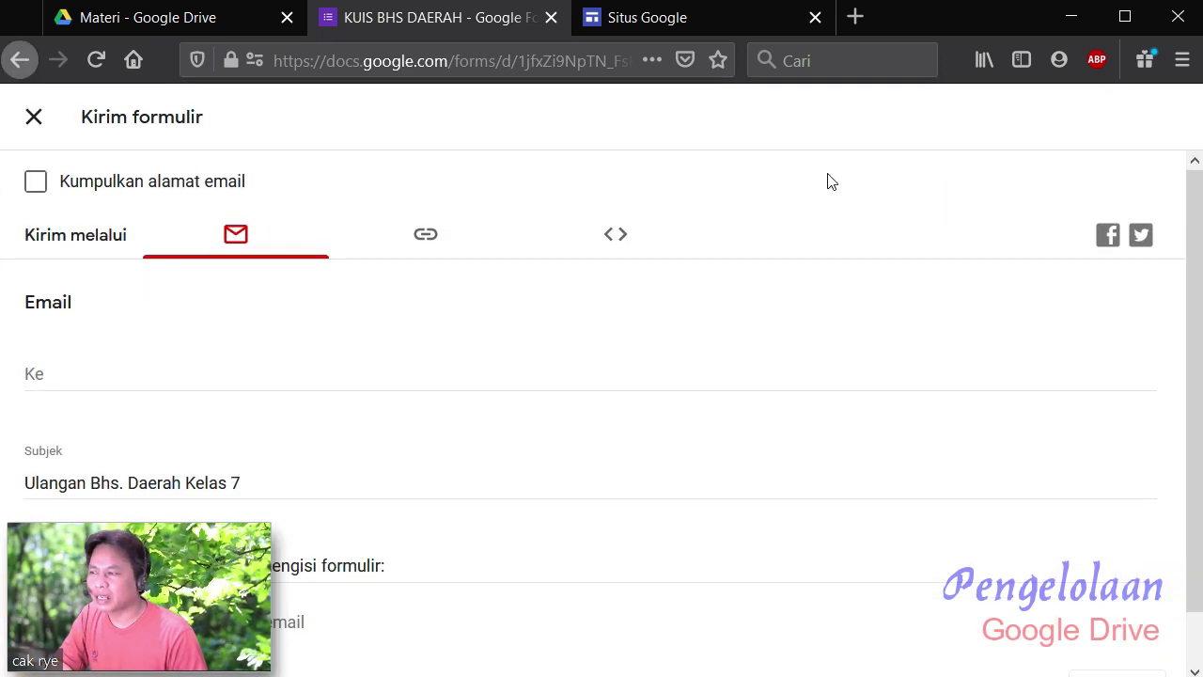
left_click(425, 239)
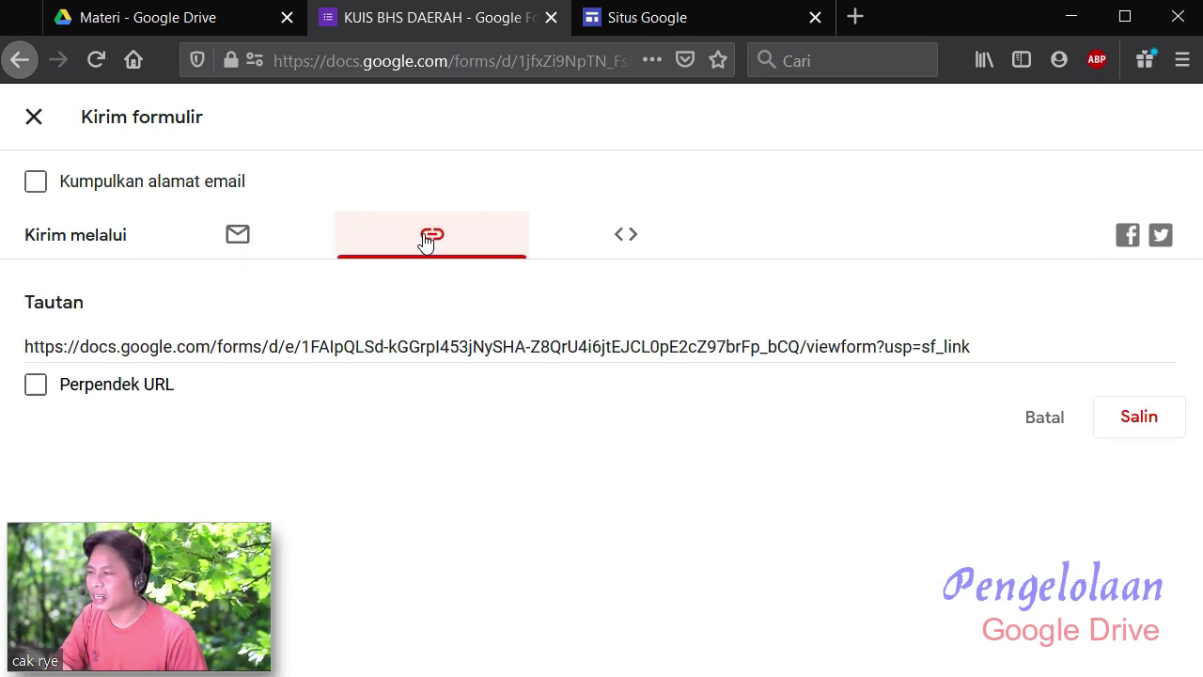
left_click(35, 386)
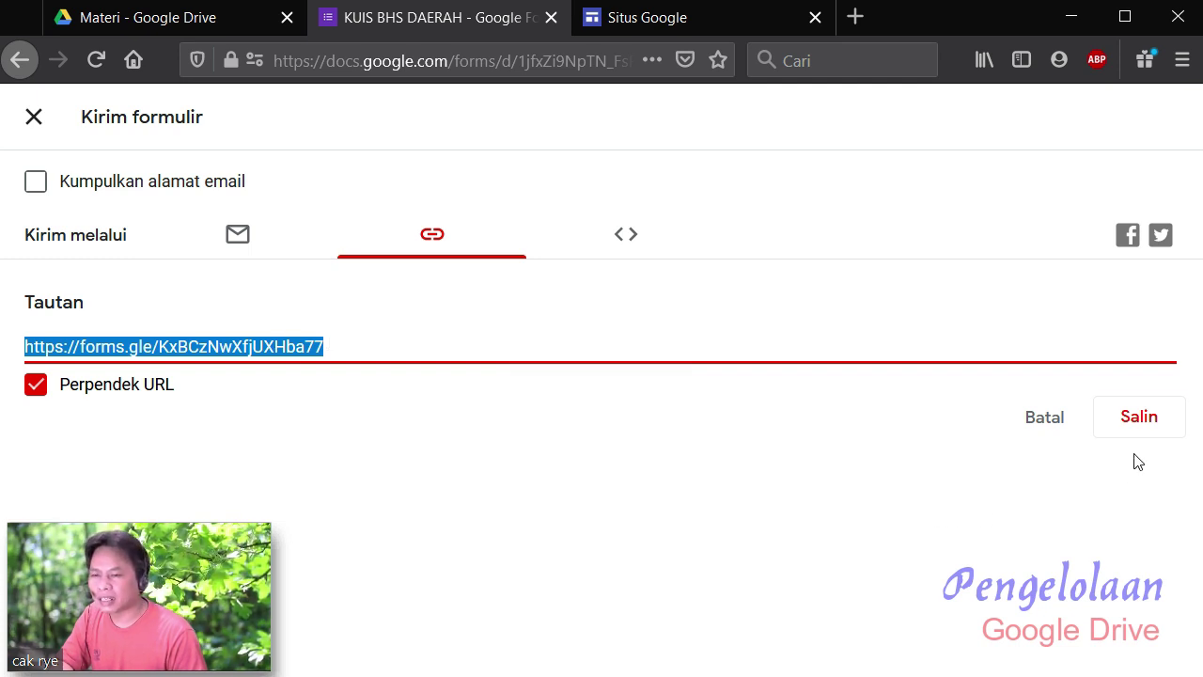
left_click(1135, 419)
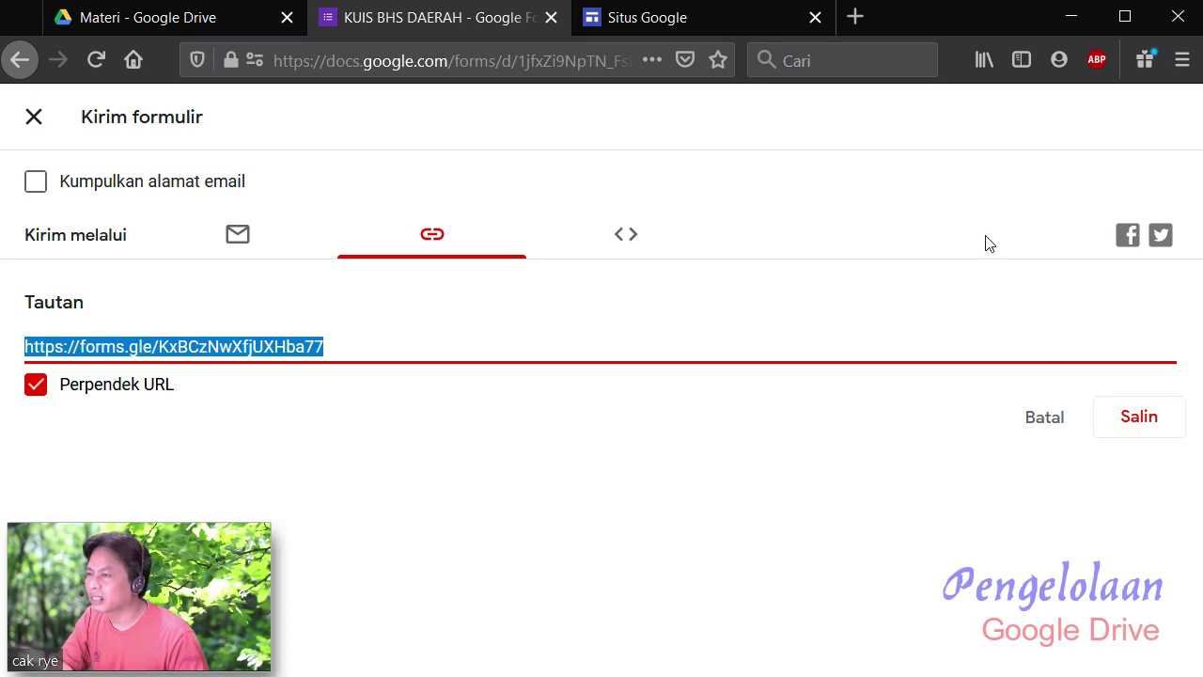
left_click(551, 18)
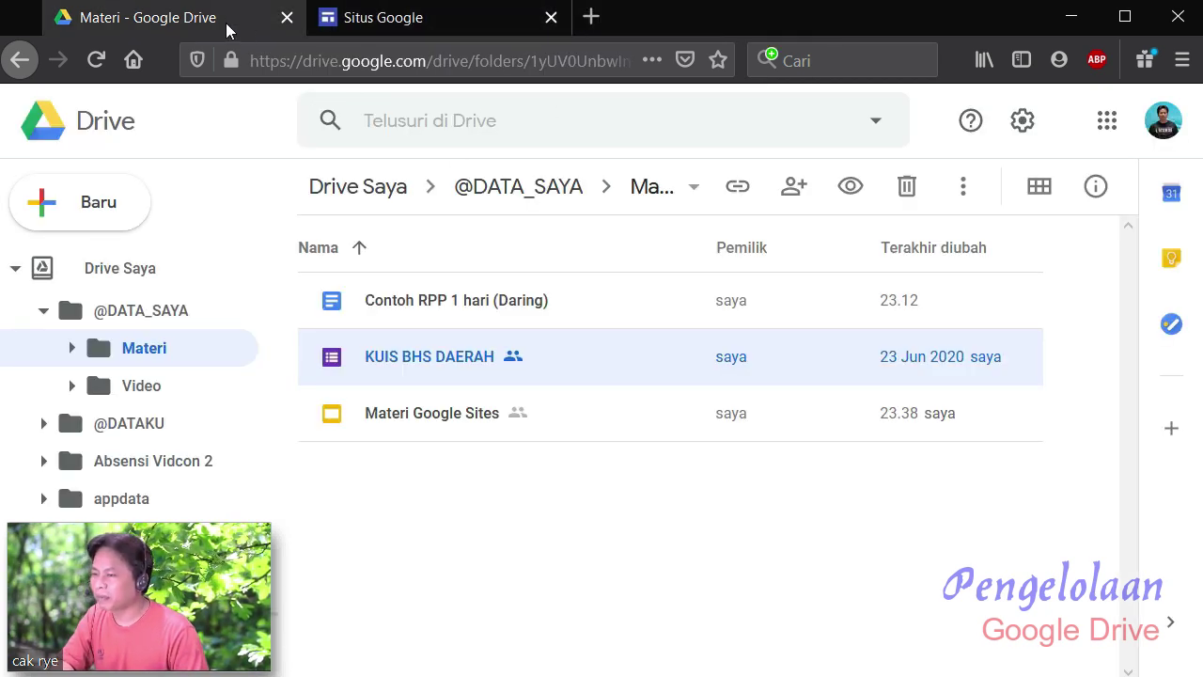
- Paste the quiz link in Notepad under the heading "Link Kuis Bahasa Daerah :" and minimize the note
key("alt+Tab")
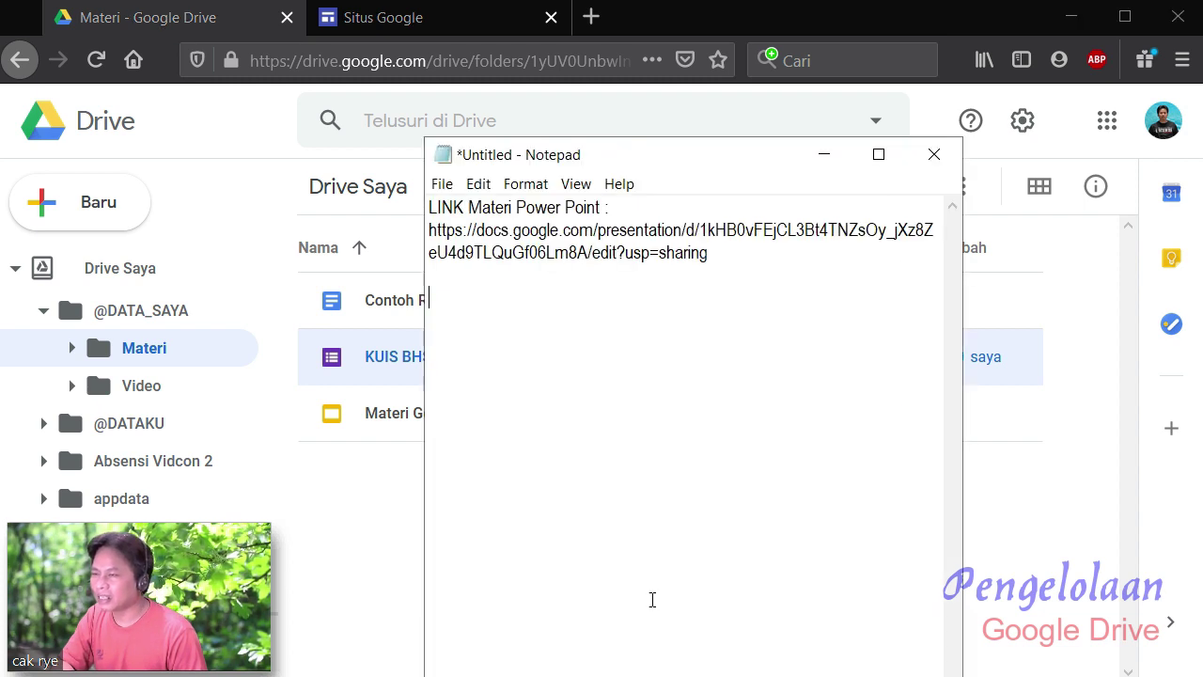
type("Link Kuis Bahasa Daerah :")
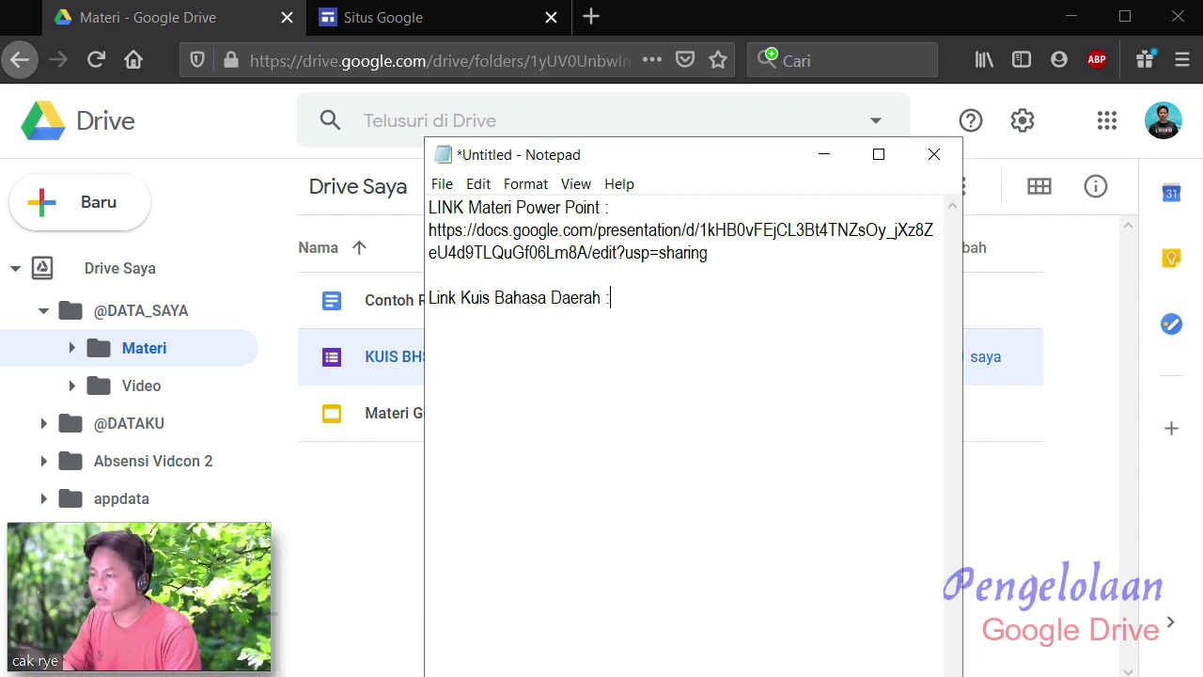
key("ctrl+v")
right_click(719, 313)
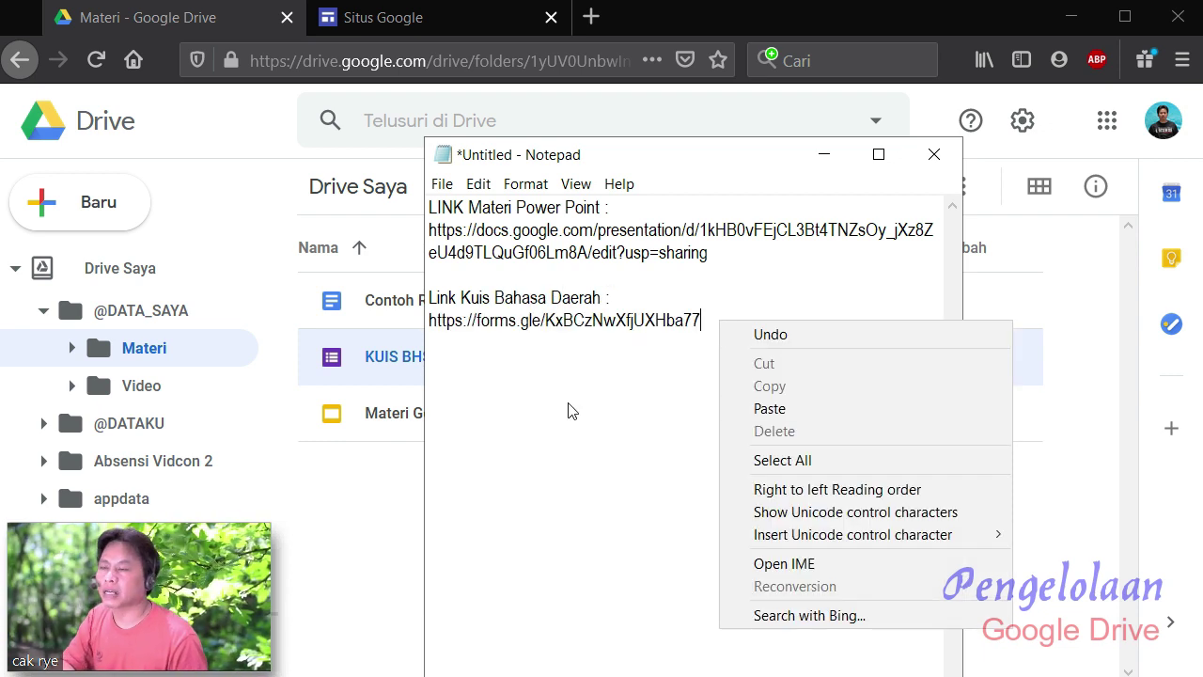
left_click(573, 320)
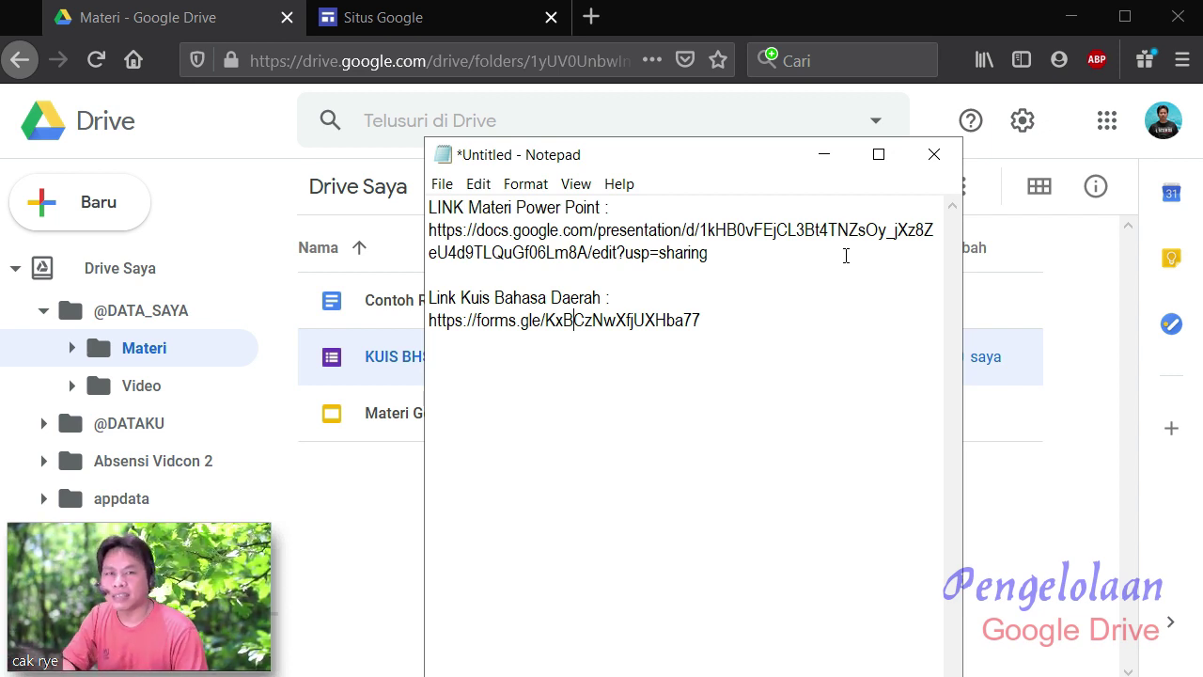
left_click(823, 162)
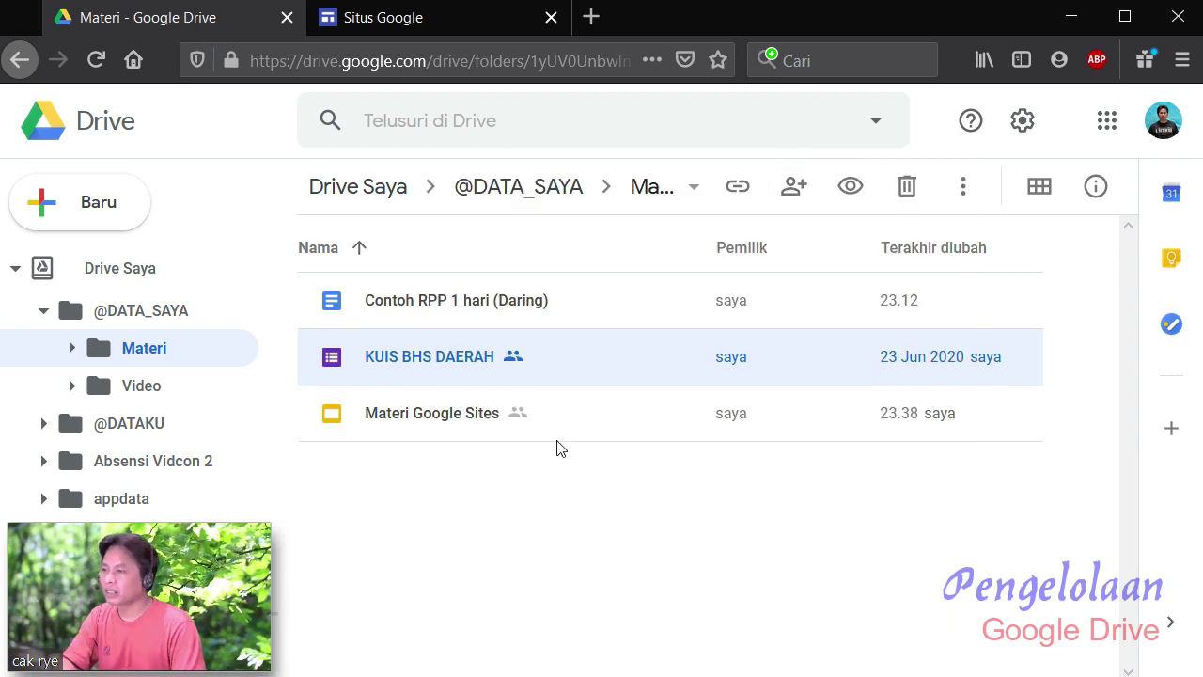
left_click(133, 317)
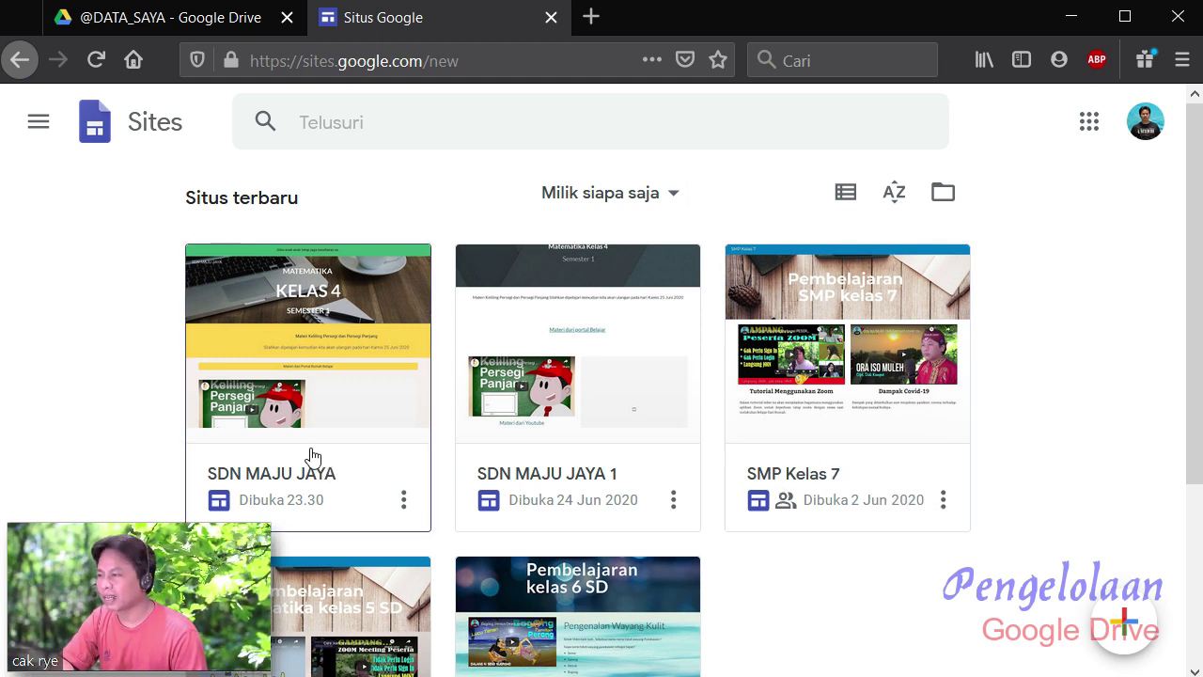
left_click(344, 414)
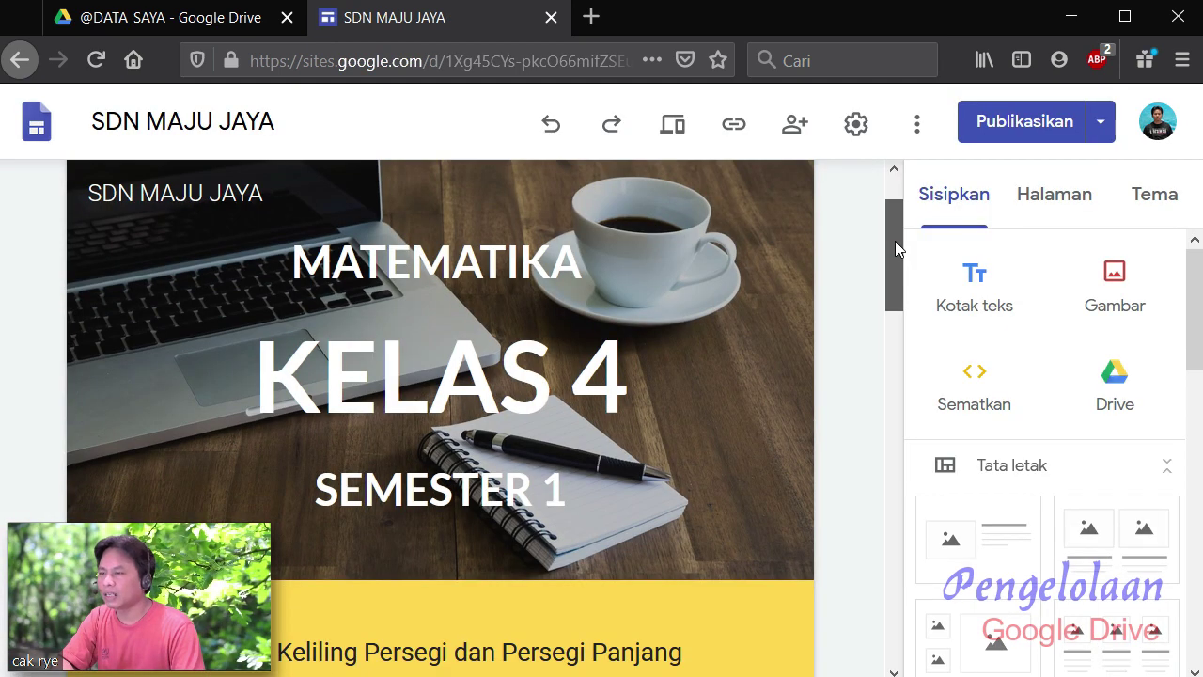
left_click_drag(895, 241, 900, 202)
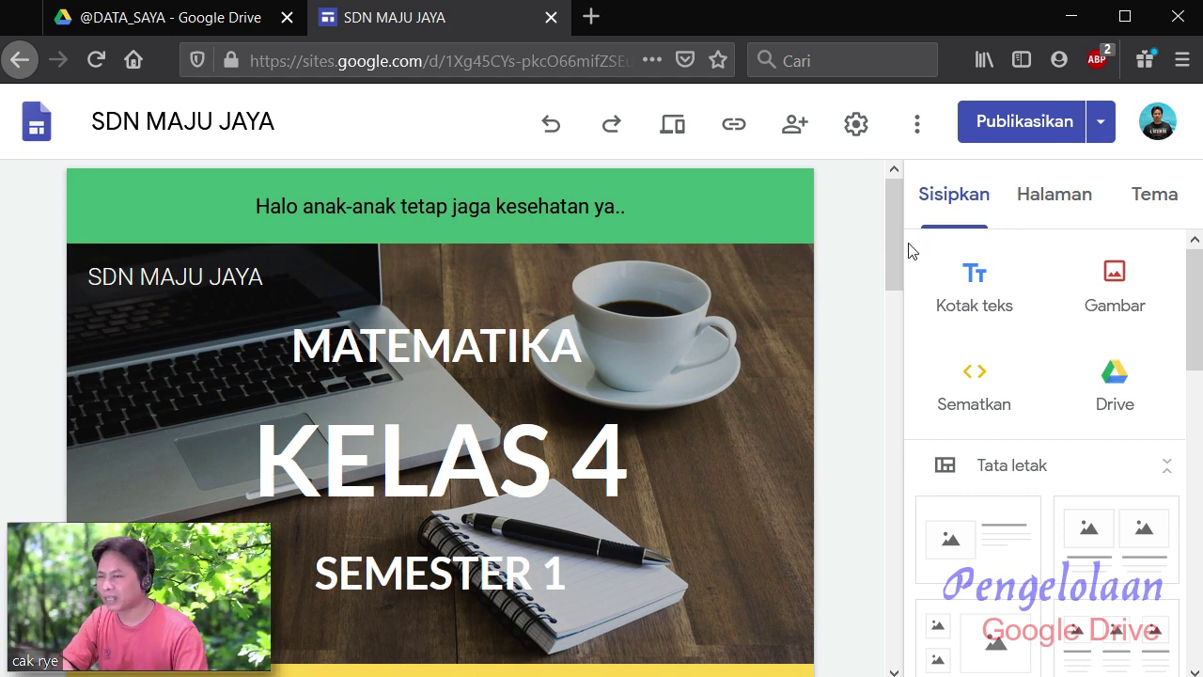
mouse_move(893, 228)
left_mouse_down()
mouse_move(891, 246)
mouse_move(891, 213)
left_mouse_up()
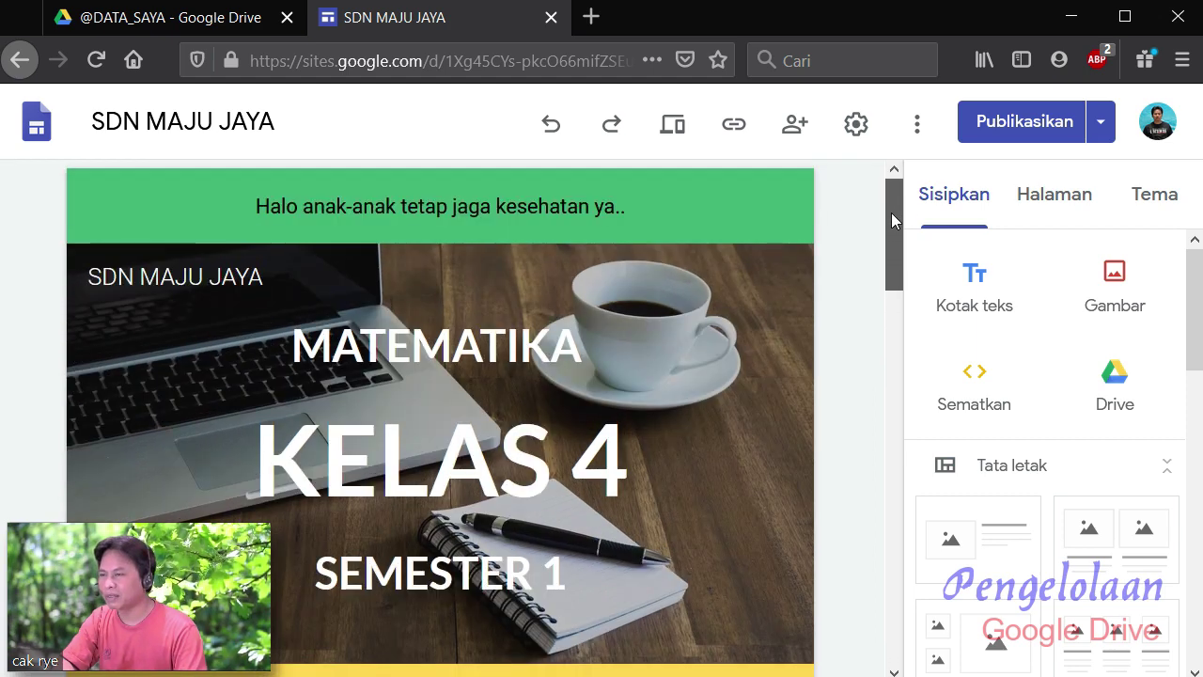
- Preview the SDN MAJU JAYA site in desktop, tablet and phone views, looking through its content, and return to the editor
left_click(669, 130)
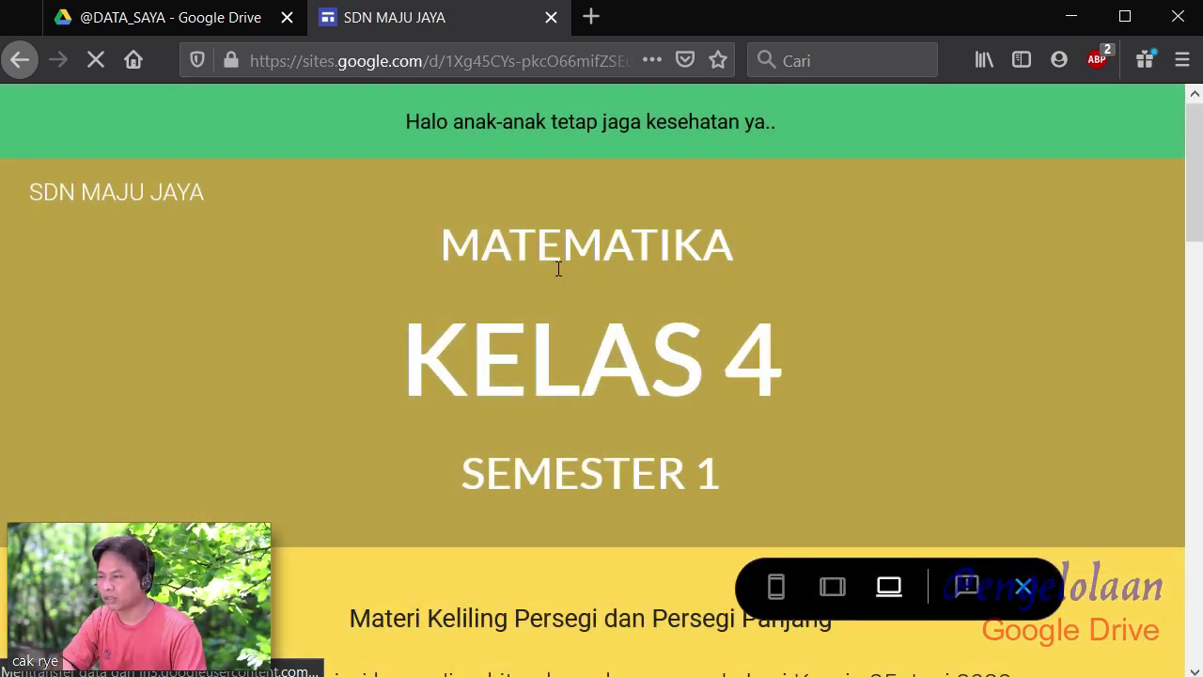
scroll(535, 263, "down", 5)
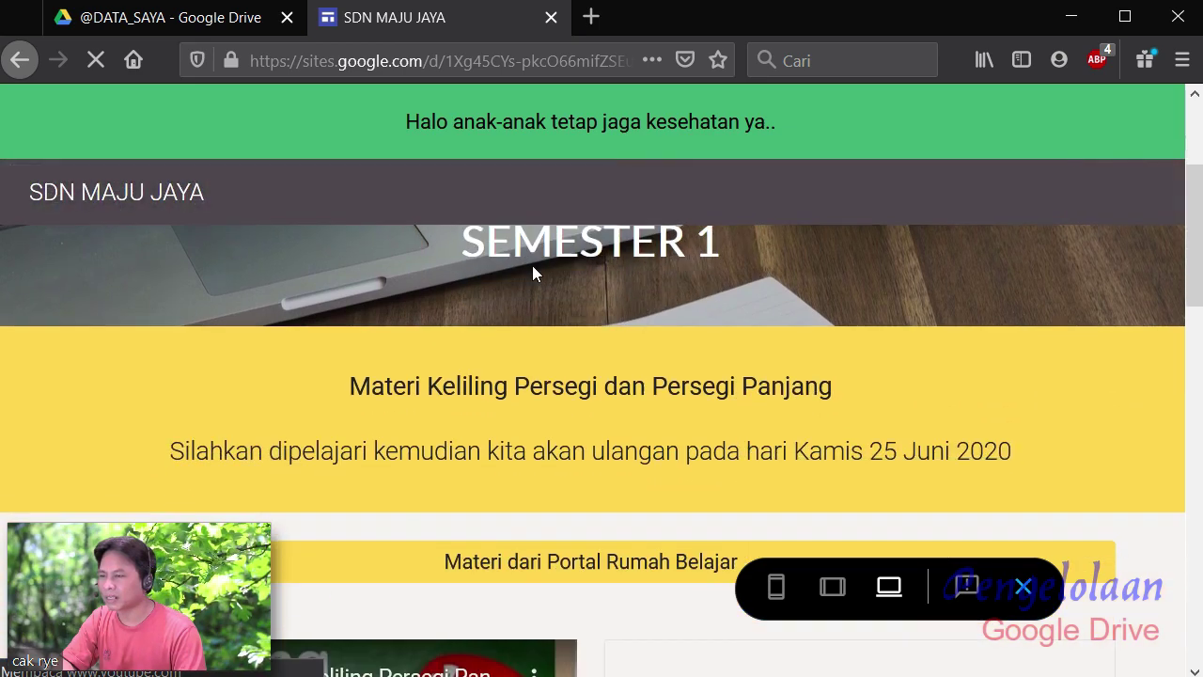
scroll(550, 417, "down", 4)
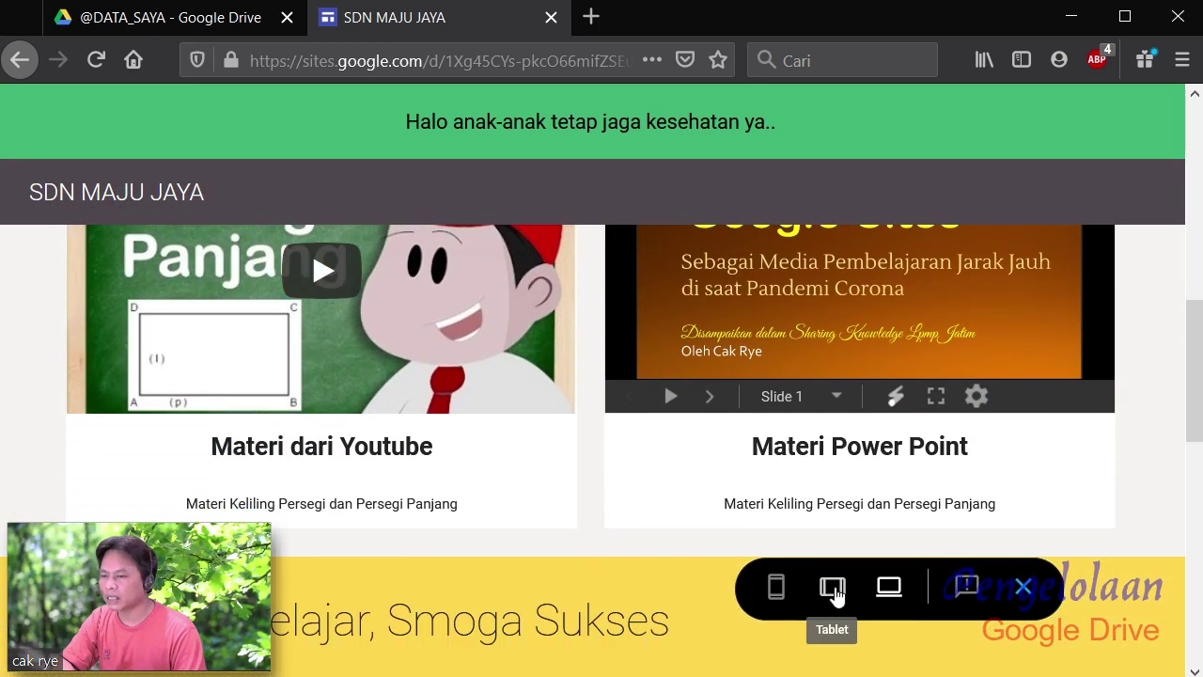
left_click(832, 589)
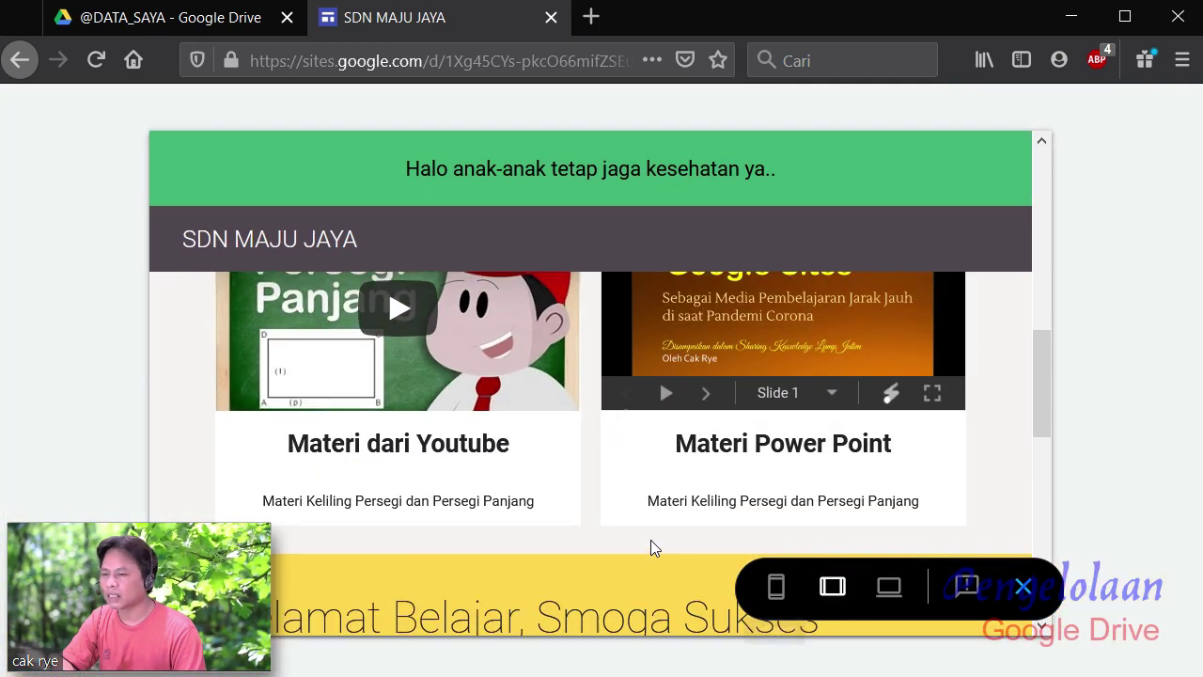
scroll(467, 418, "down", 5)
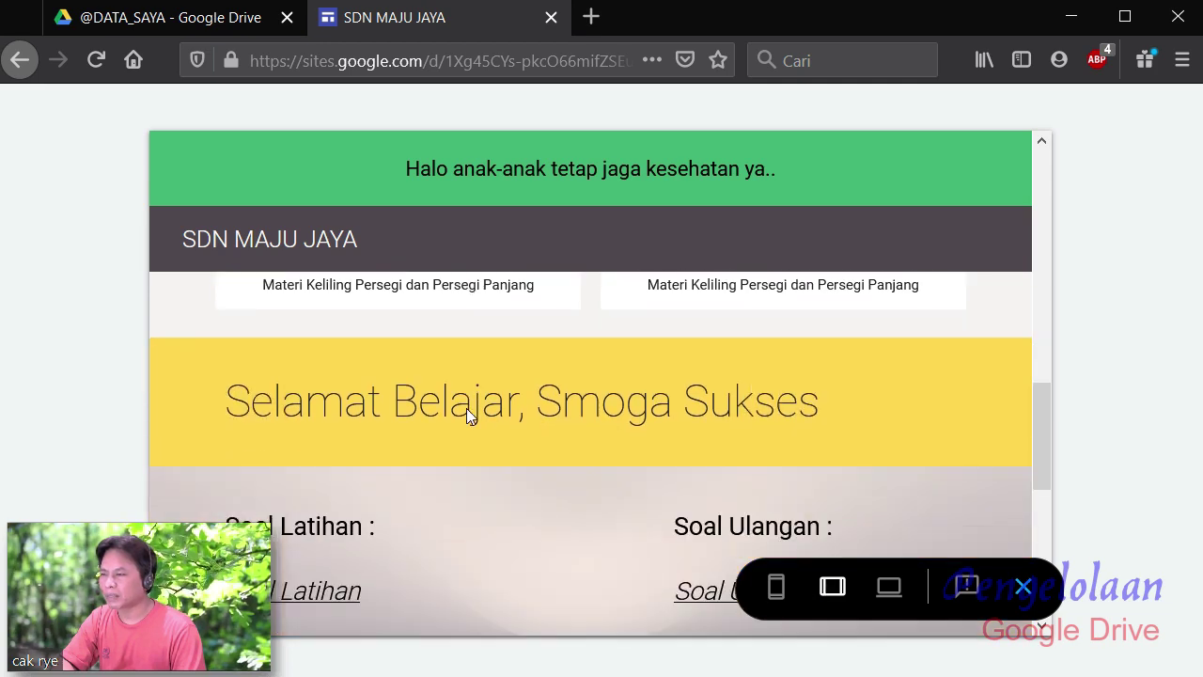
left_click(774, 590)
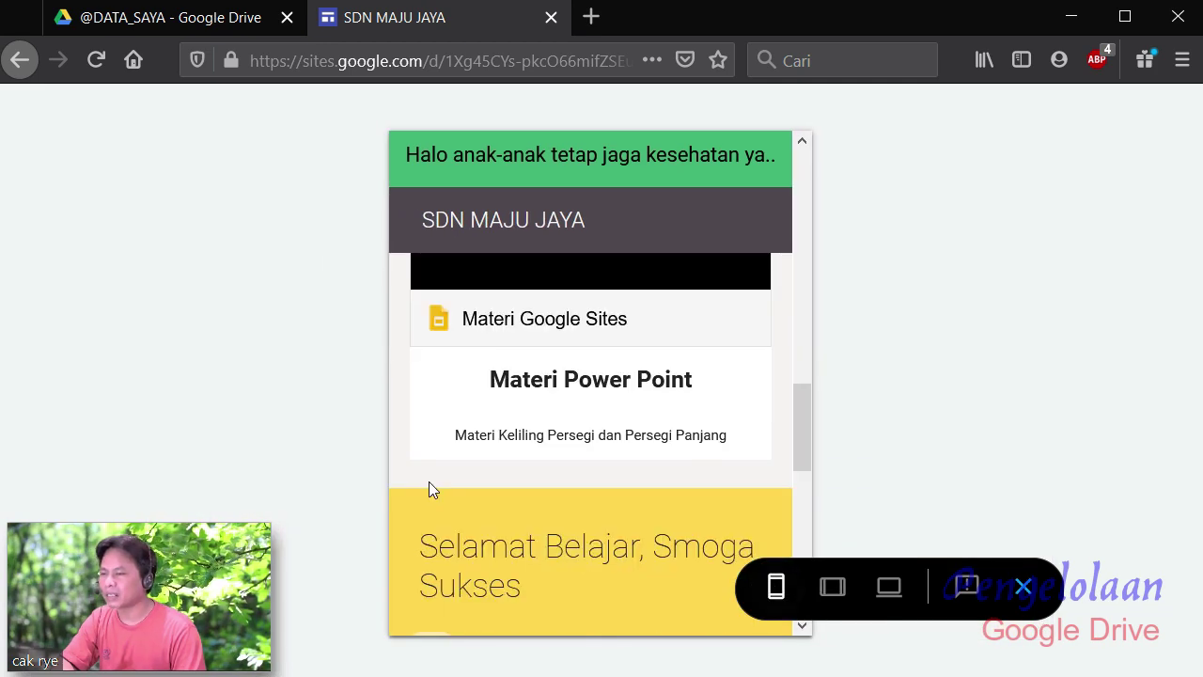
scroll(636, 343, "down", 2)
scroll(661, 368, "up", 10)
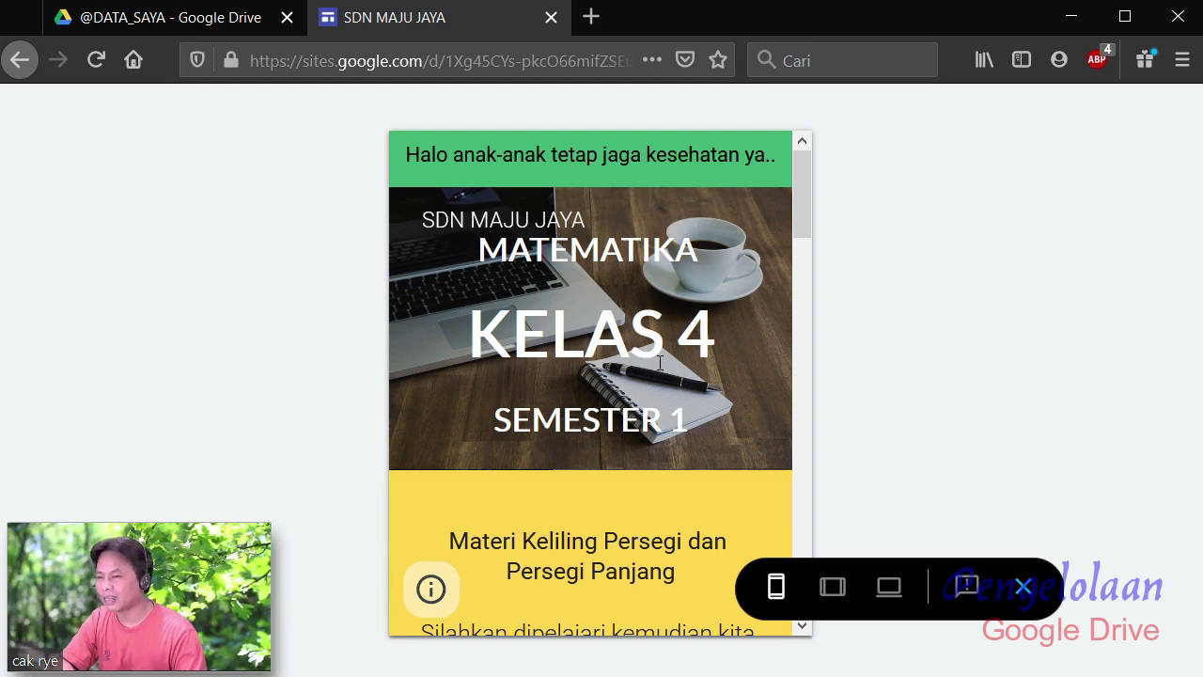
left_click(1022, 587)
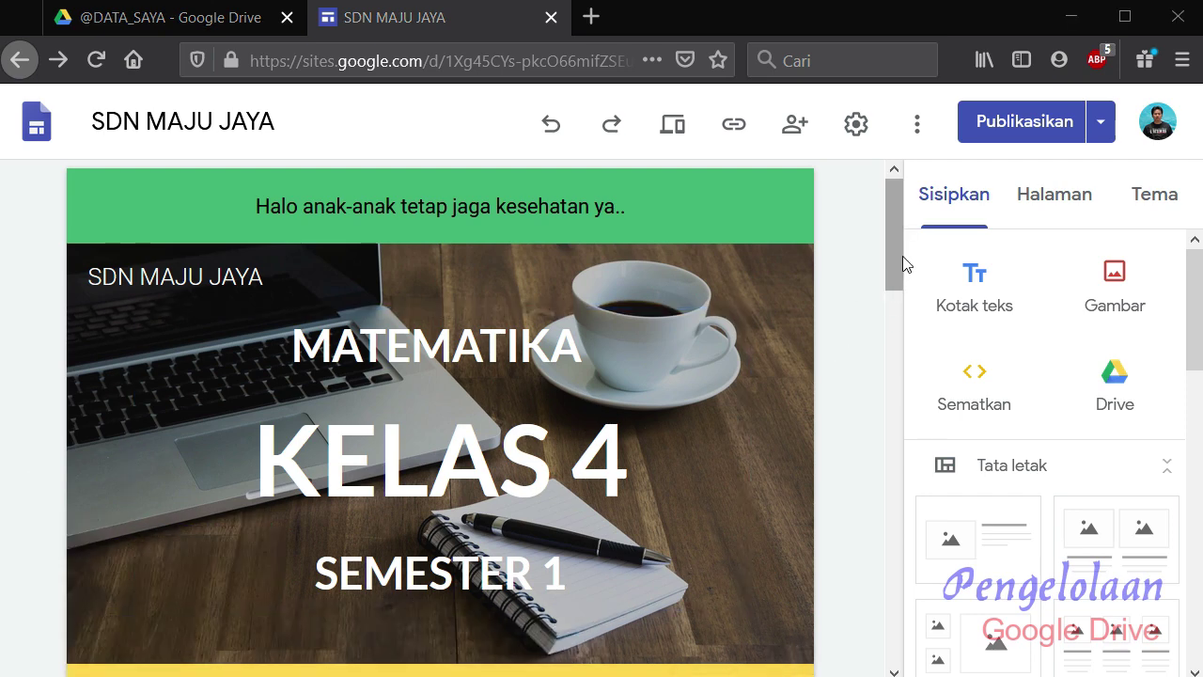
- Add the layout with two side-by-side images and captions below the existing content of the page
left_click_drag(895, 231, 895, 594)
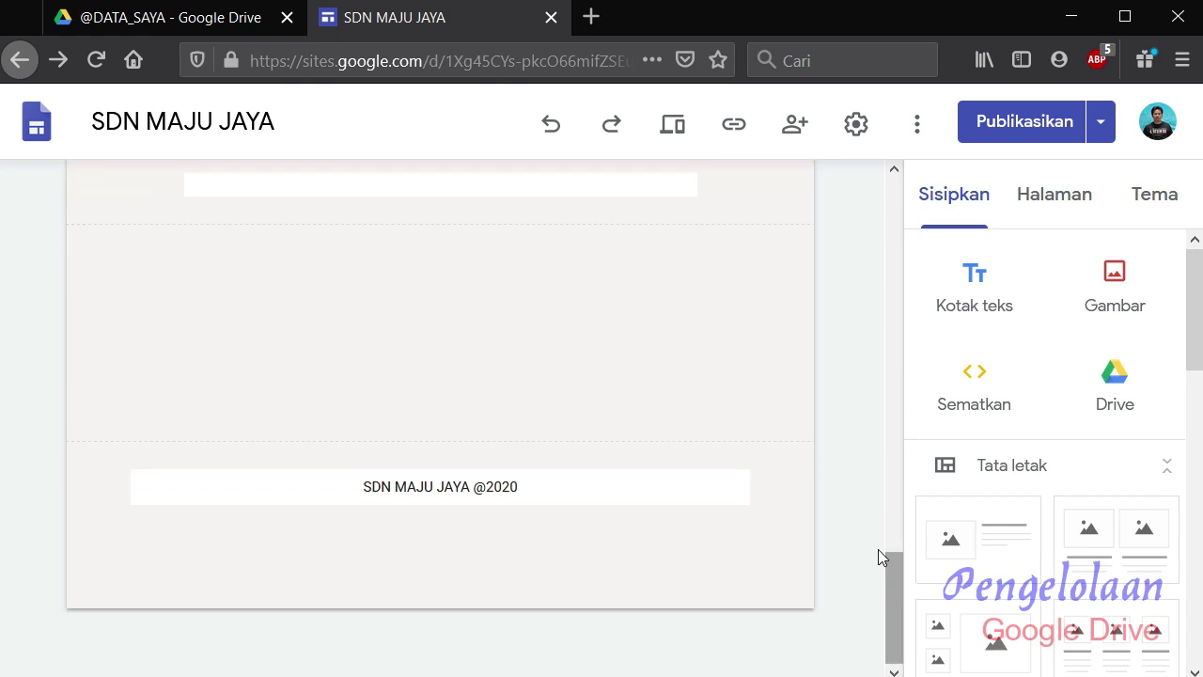
left_click_drag(1194, 310, 1191, 377)
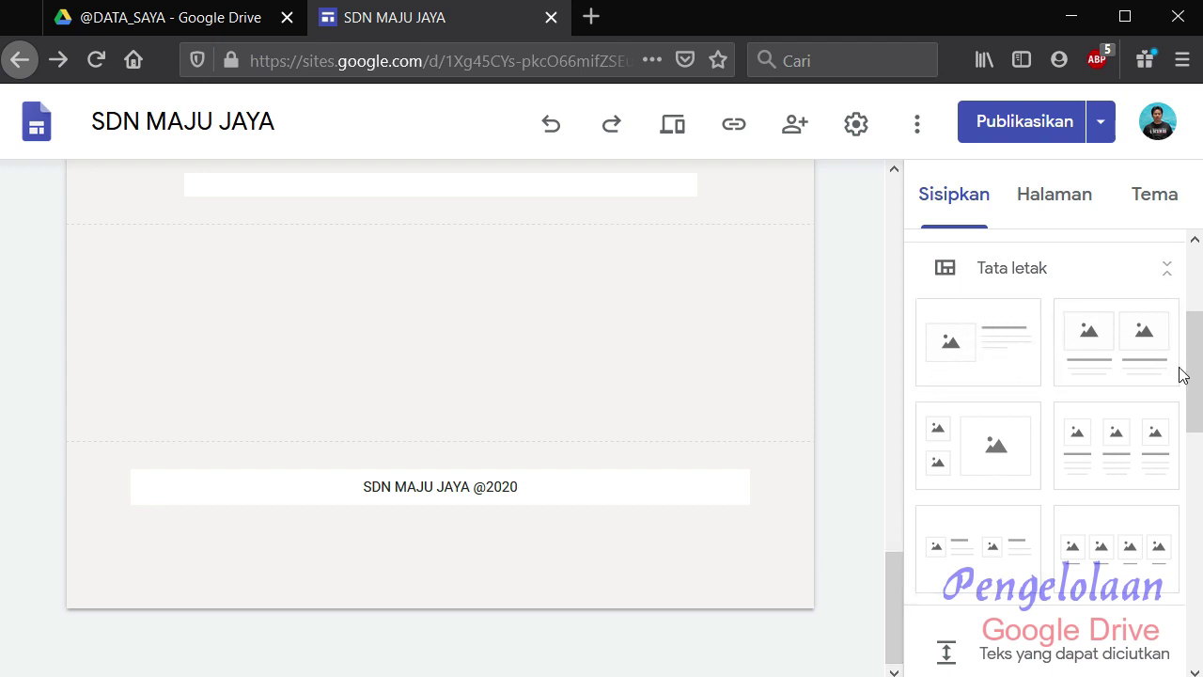
scroll(555, 366, "up", 3)
scroll(500, 414, "down", 1)
scroll(500, 413, "down", 1)
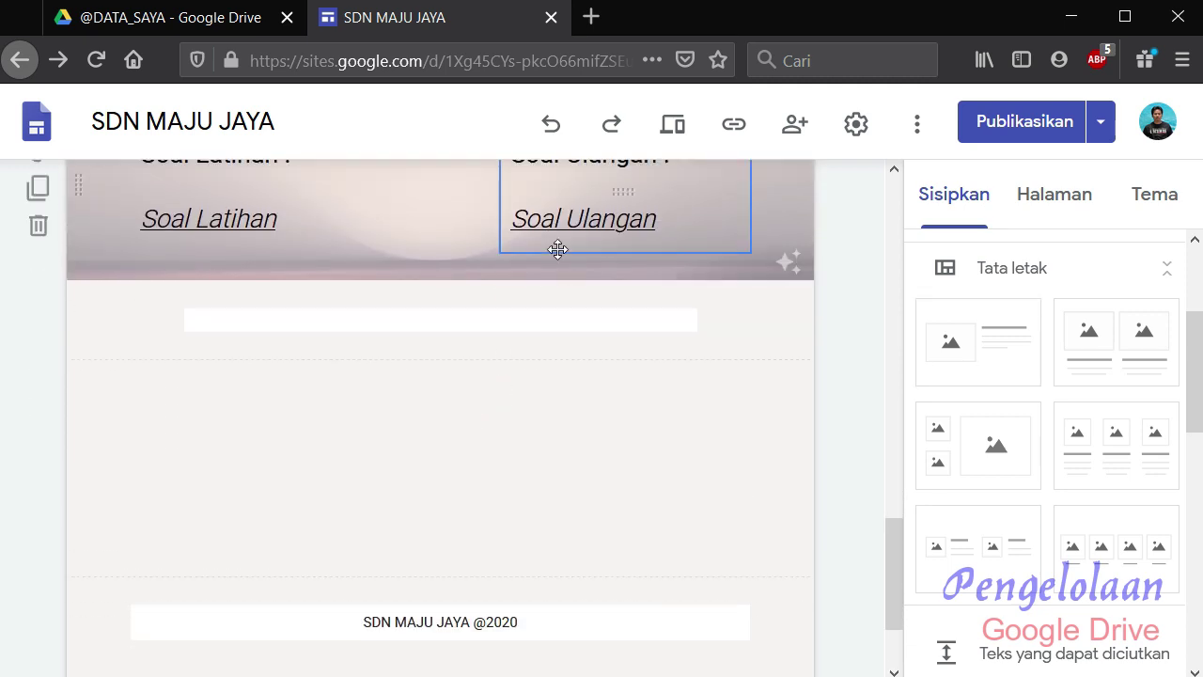
left_click(1107, 344)
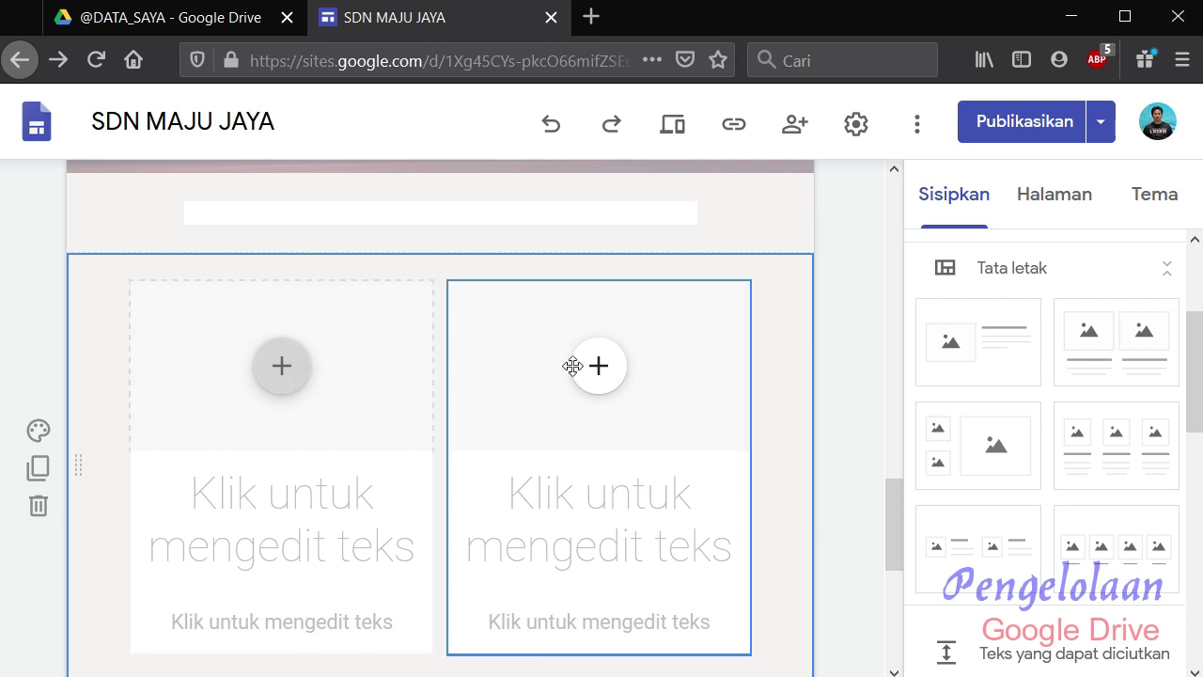
scroll(655, 365, "down", 3)
left_click(282, 235)
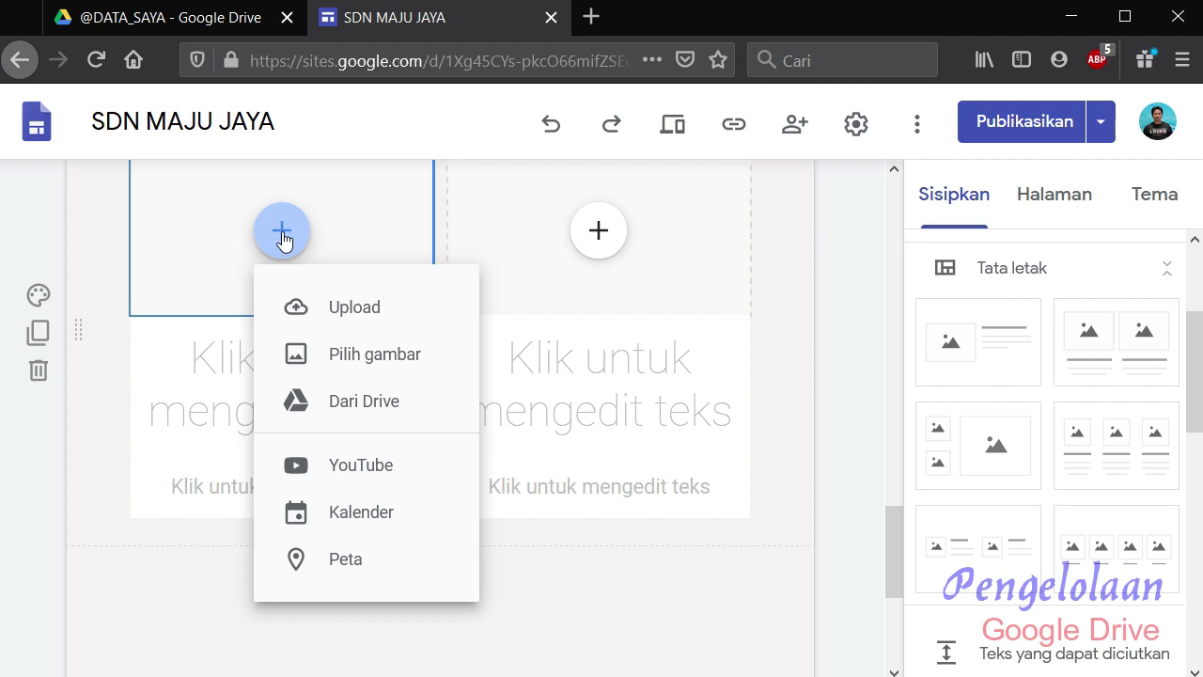
left_click(364, 401)
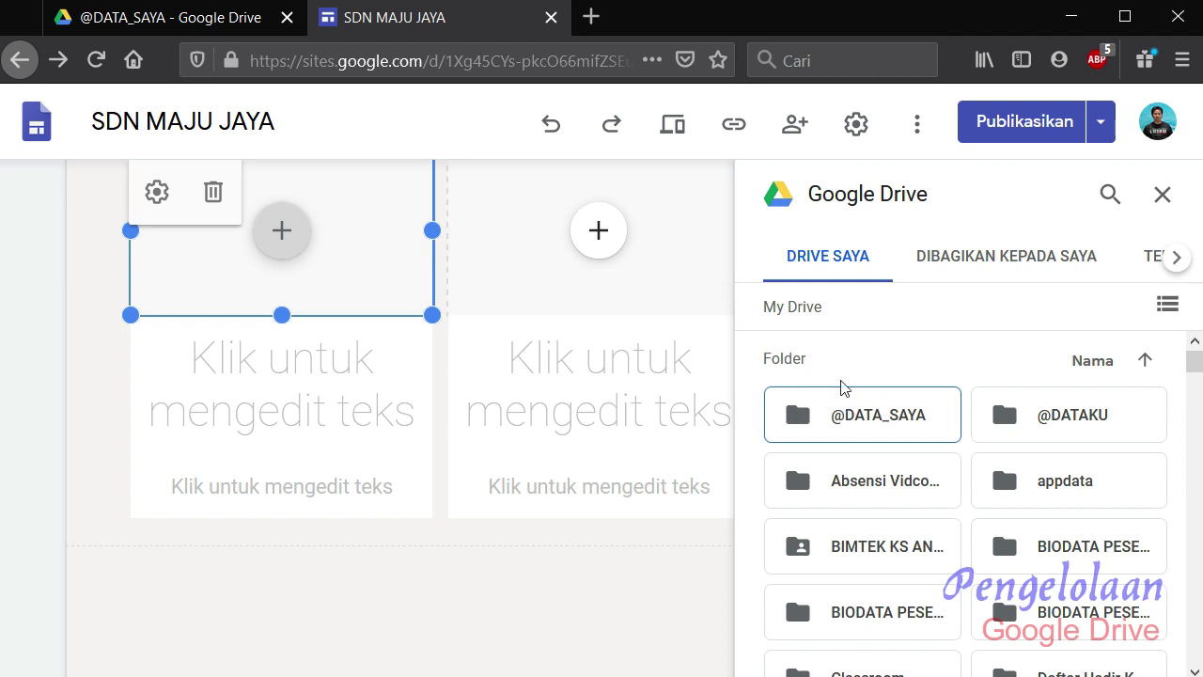
double_click(799, 420)
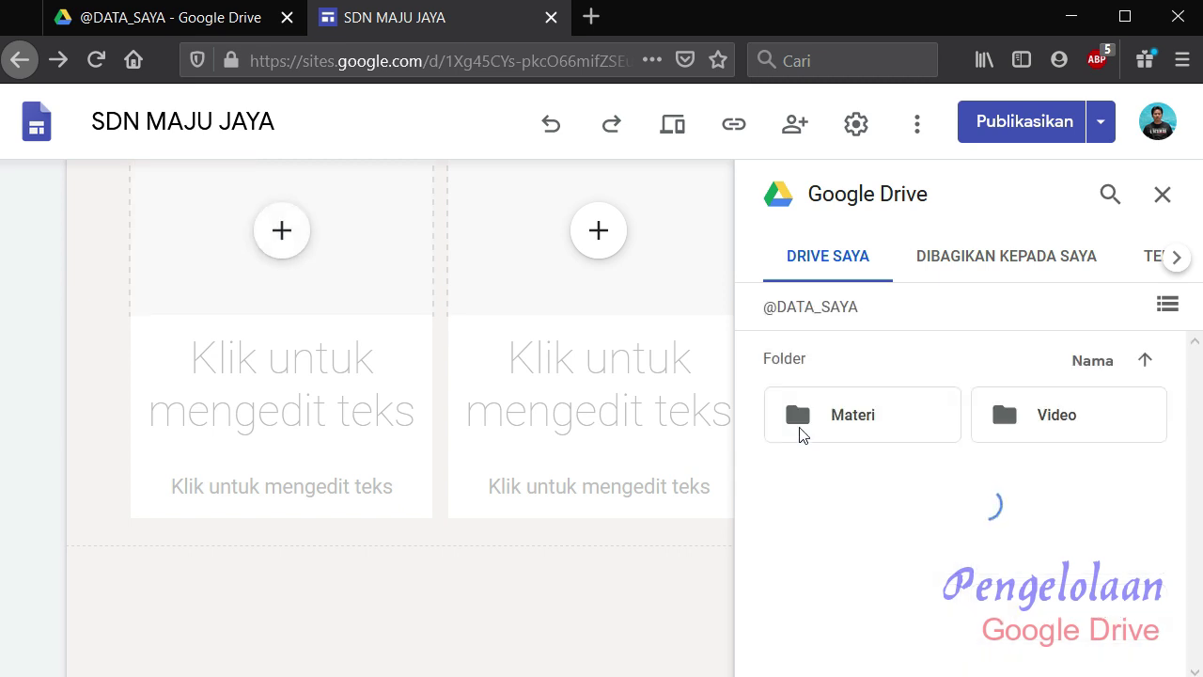
double_click(803, 421)
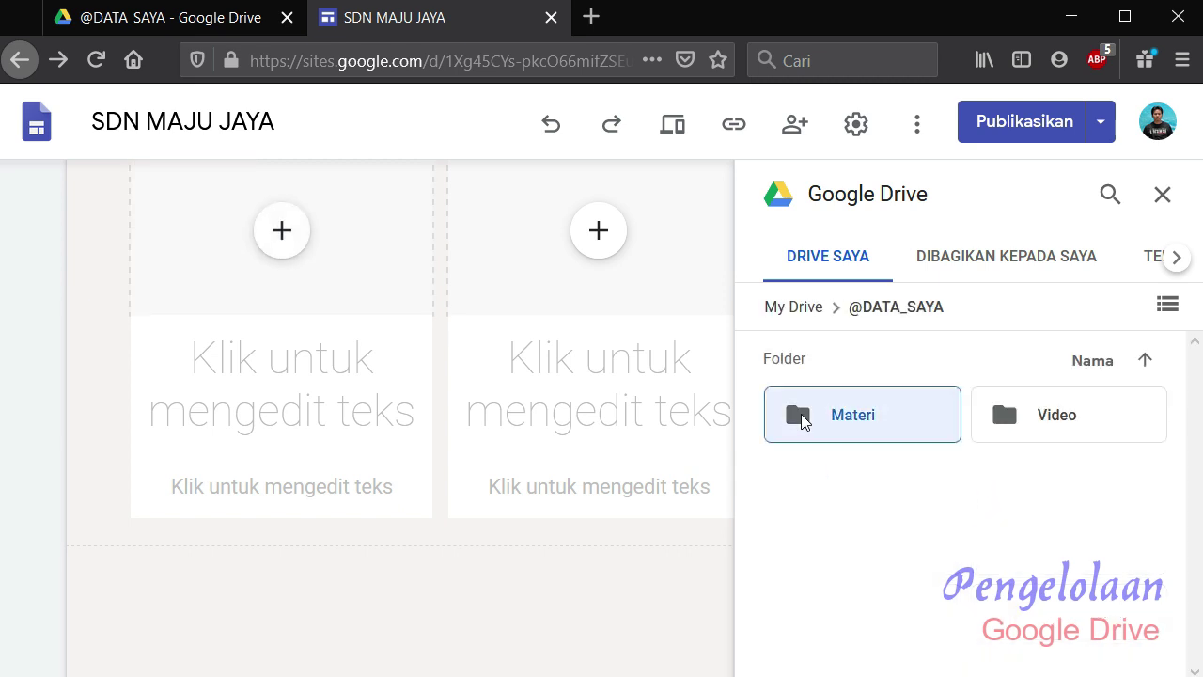
scroll(1154, 455, "down", 3)
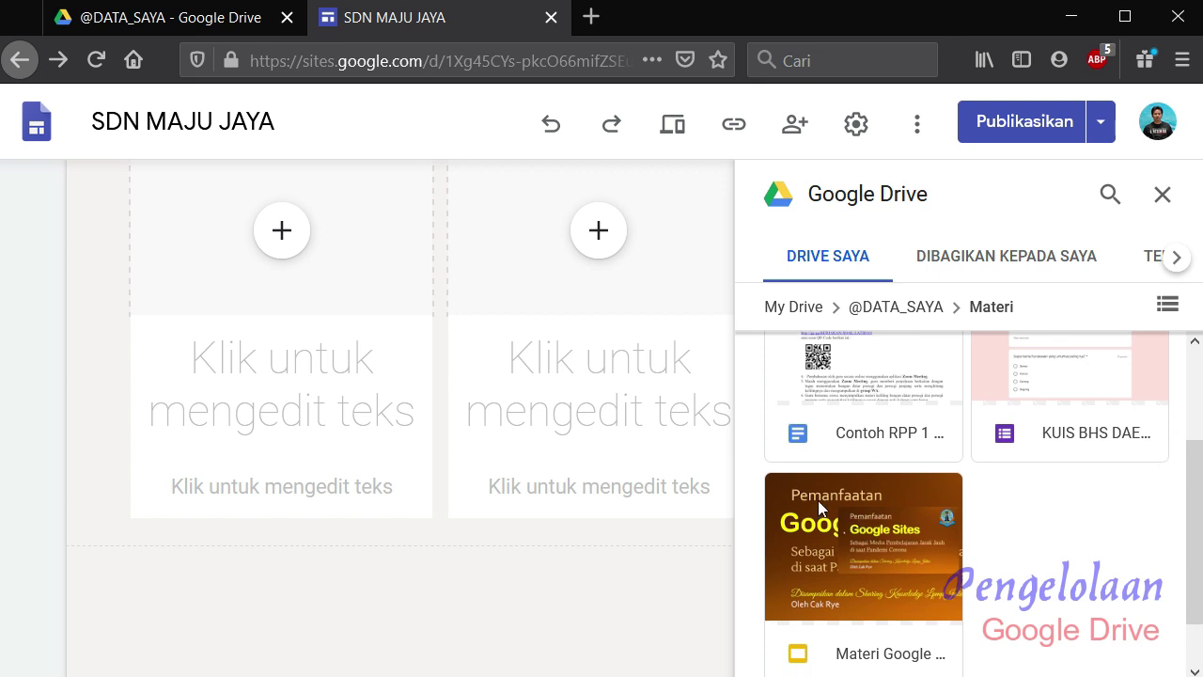
left_click(817, 500)
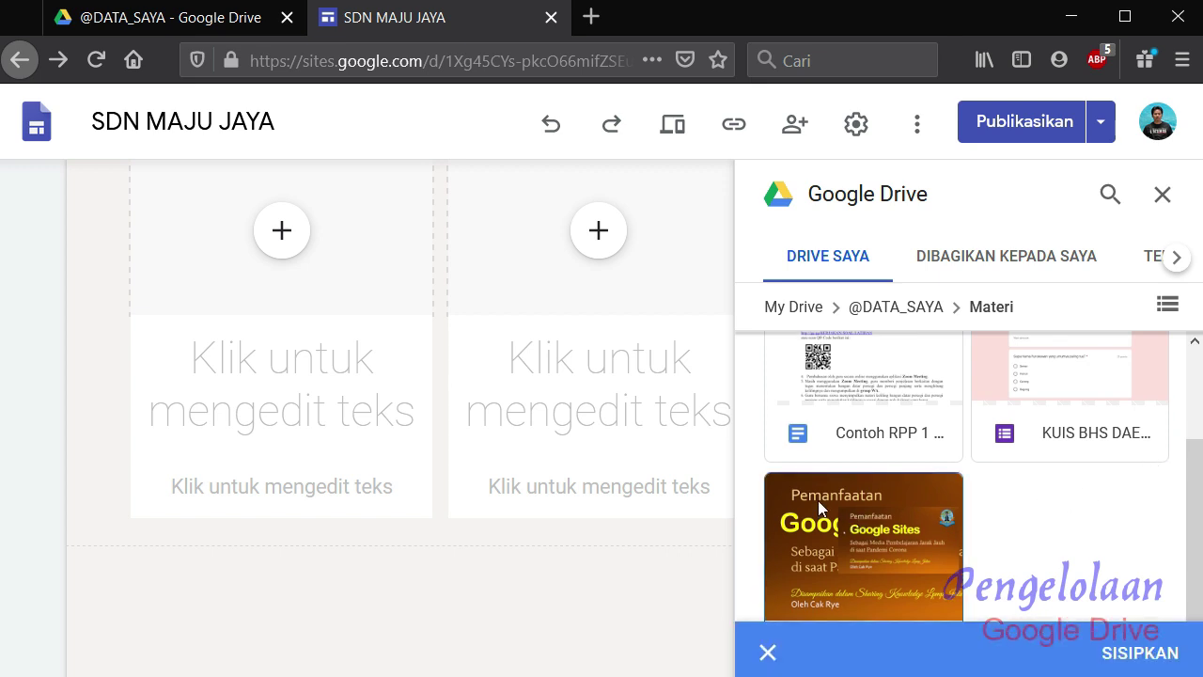
left_click(1142, 653)
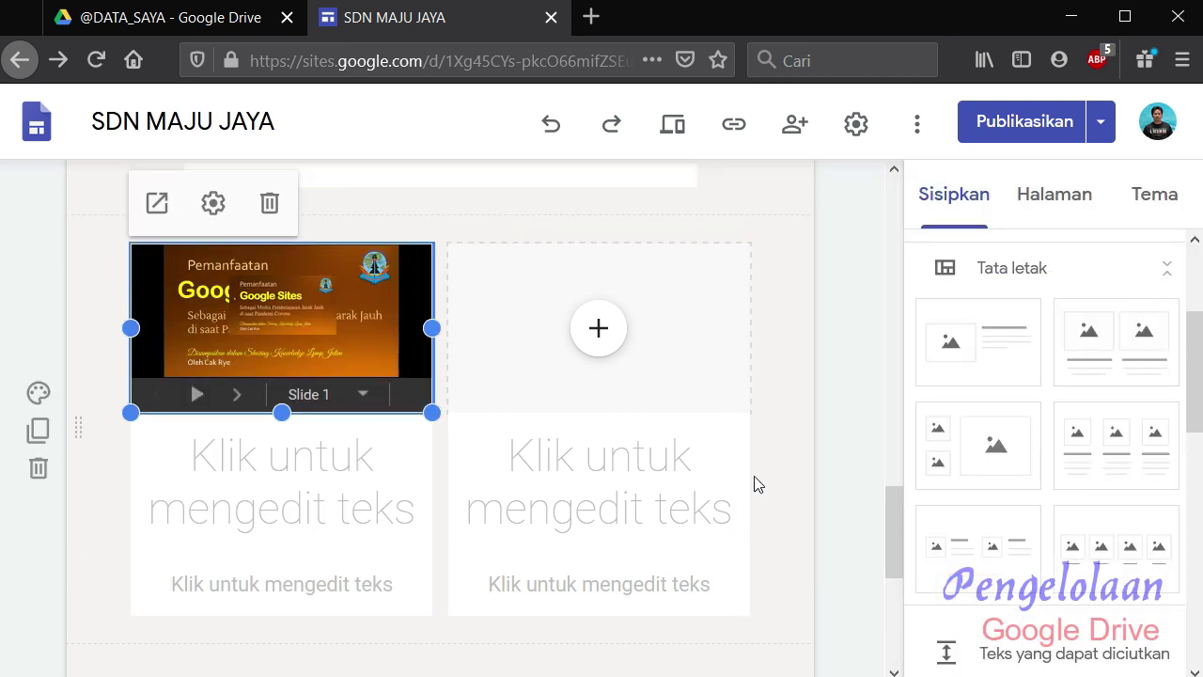
scroll(757, 483, "up", 5)
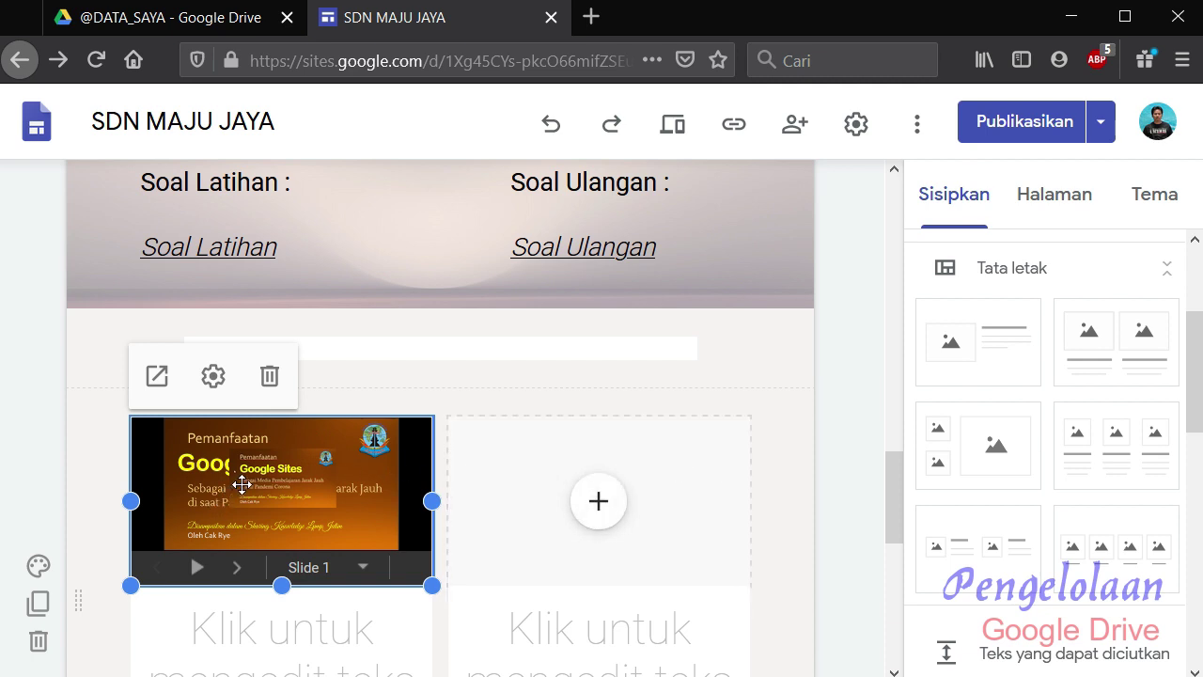
scroll(241, 484, "down", 3)
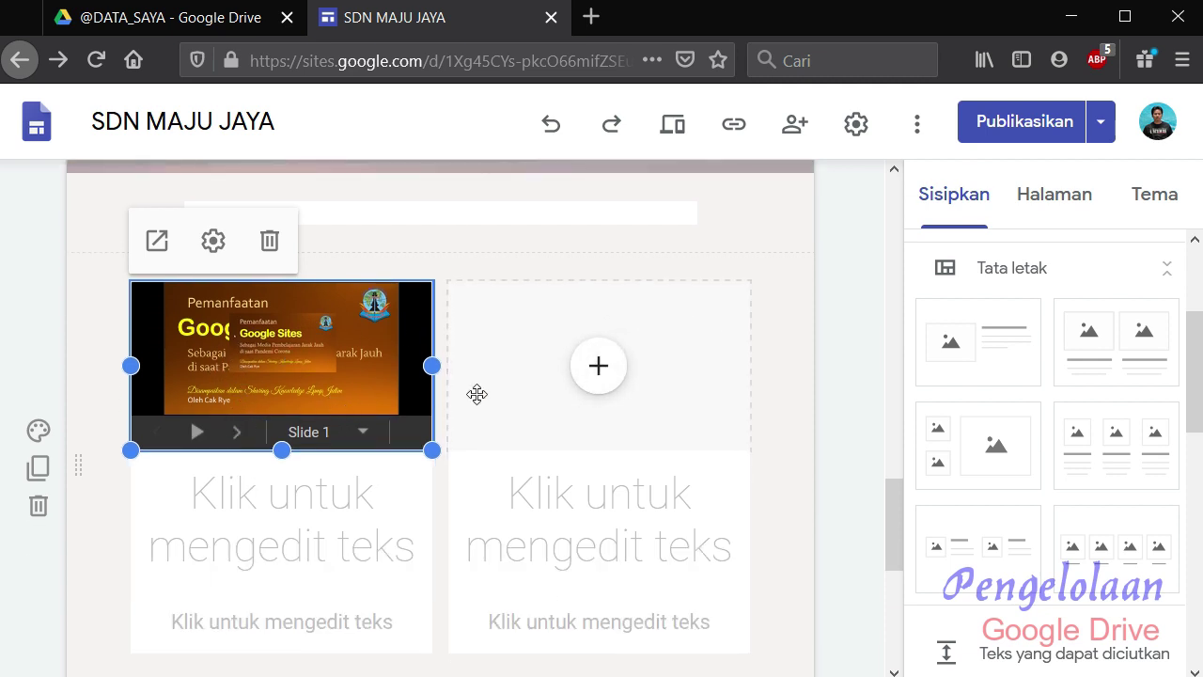
left_click(795, 362)
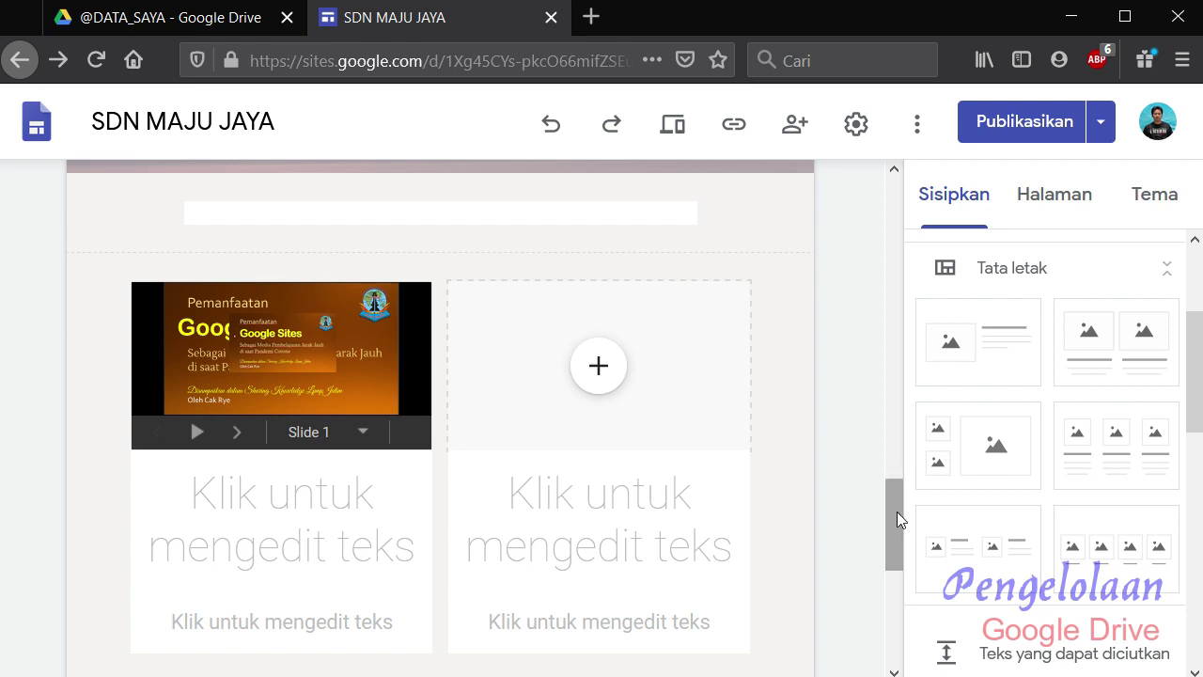
- Start embedding web content in the page, view the embed-code option and go back to embedding by URL
scroll(891, 502, "up", 3)
scroll(984, 380, "up", 4)
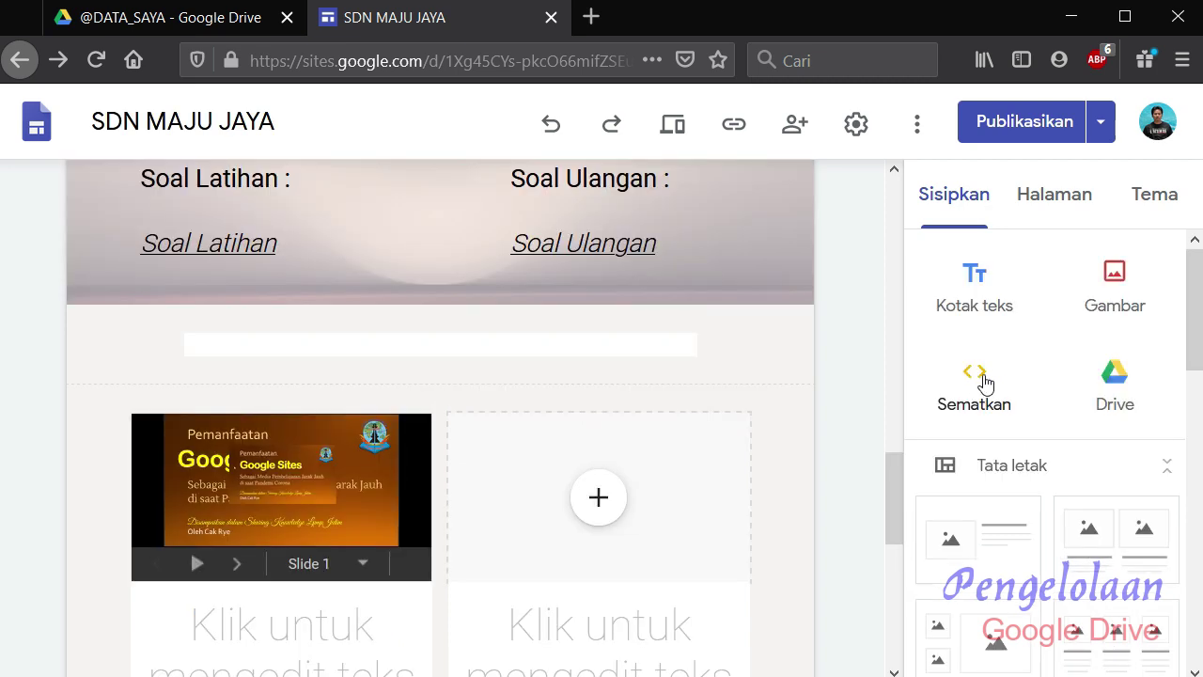
left_click(979, 380)
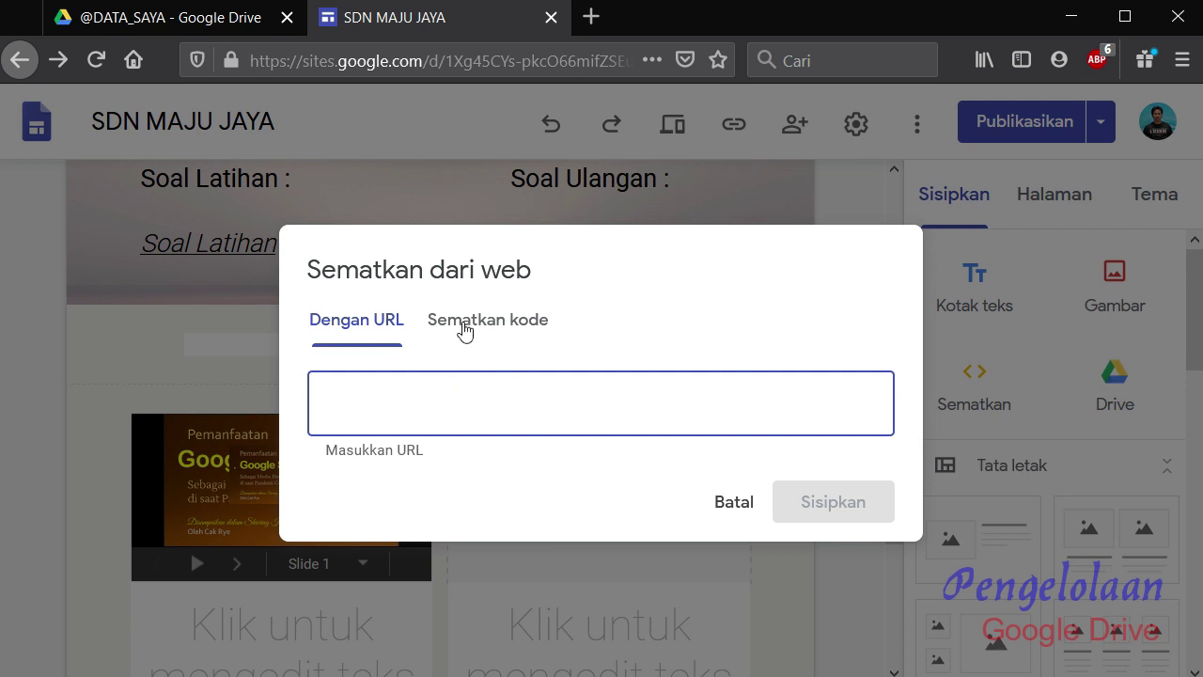
left_click(464, 329)
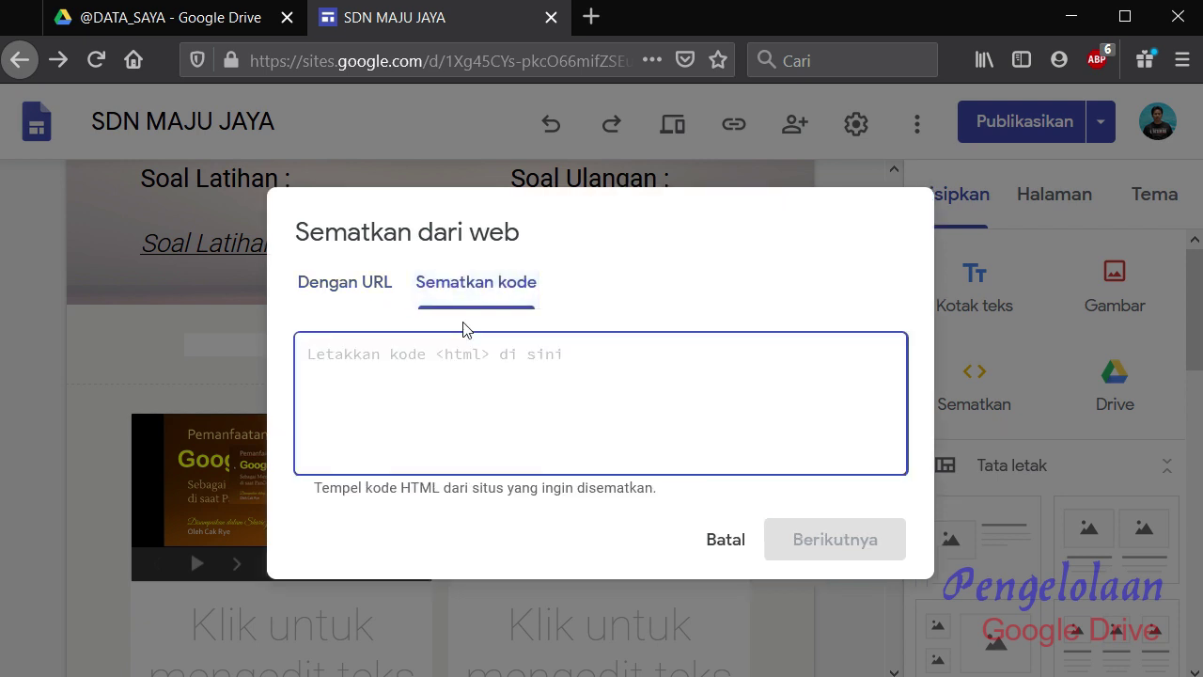
left_click(321, 292)
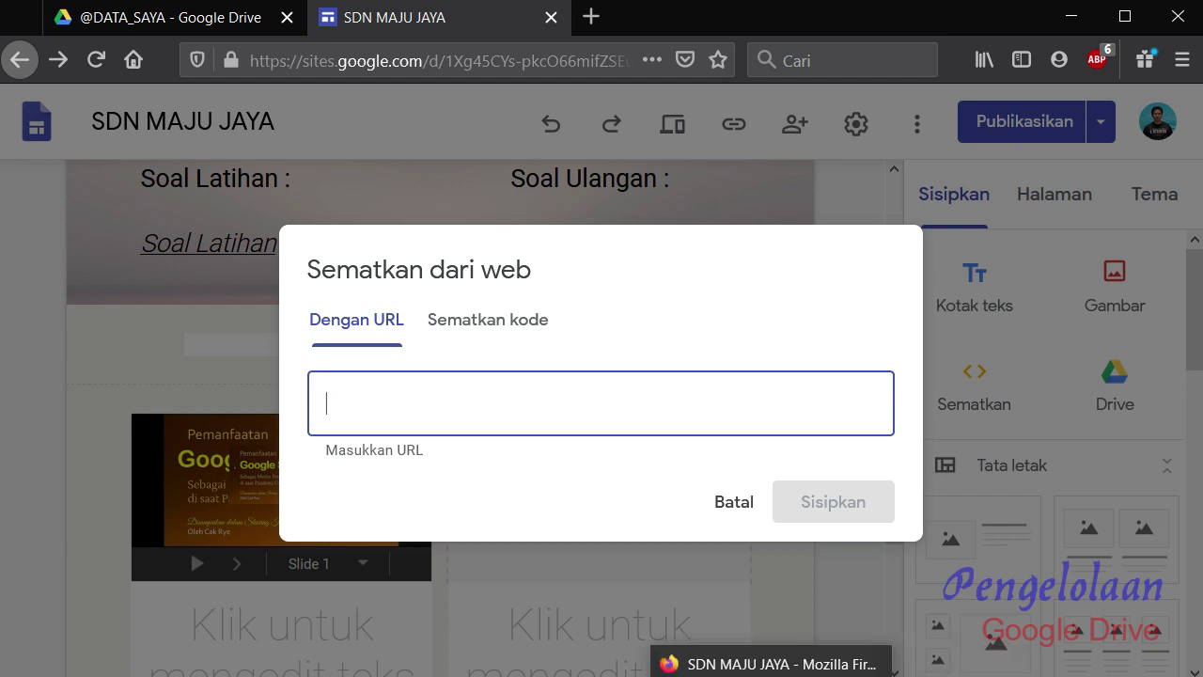
- Copy the "LINK Materi Power Point :" link from Notepad and embed the presentation in the Google Sites page by that URL
key("alt+Tab")
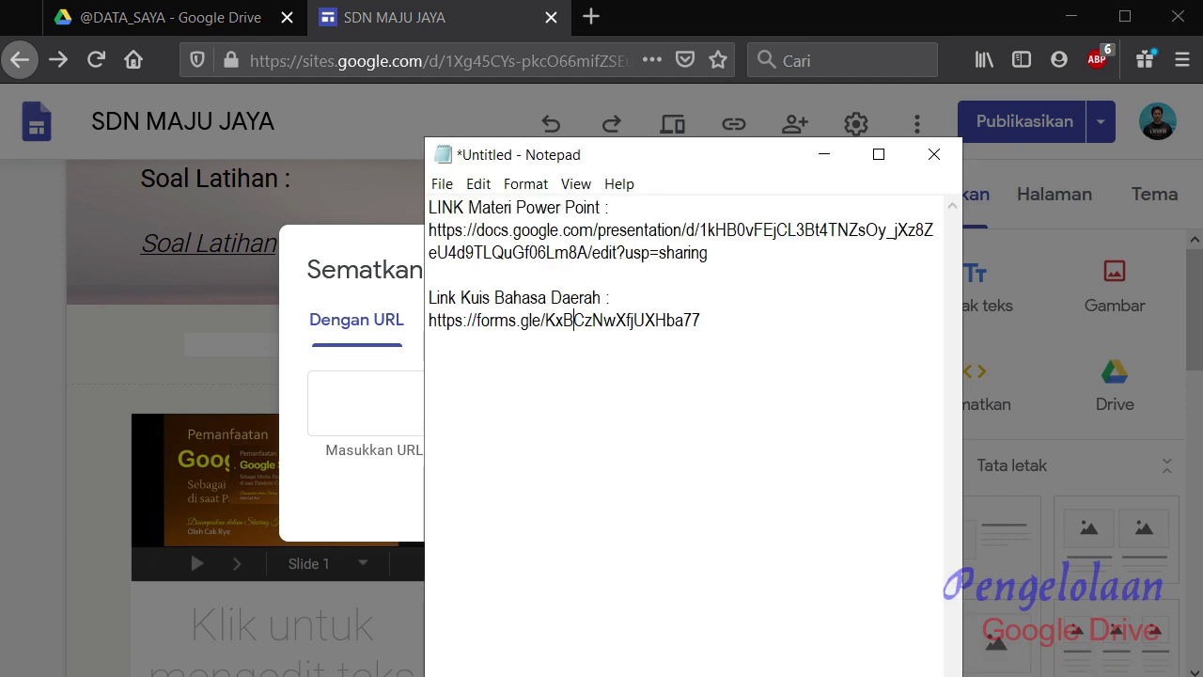
left_click_drag(428, 228, 776, 274)
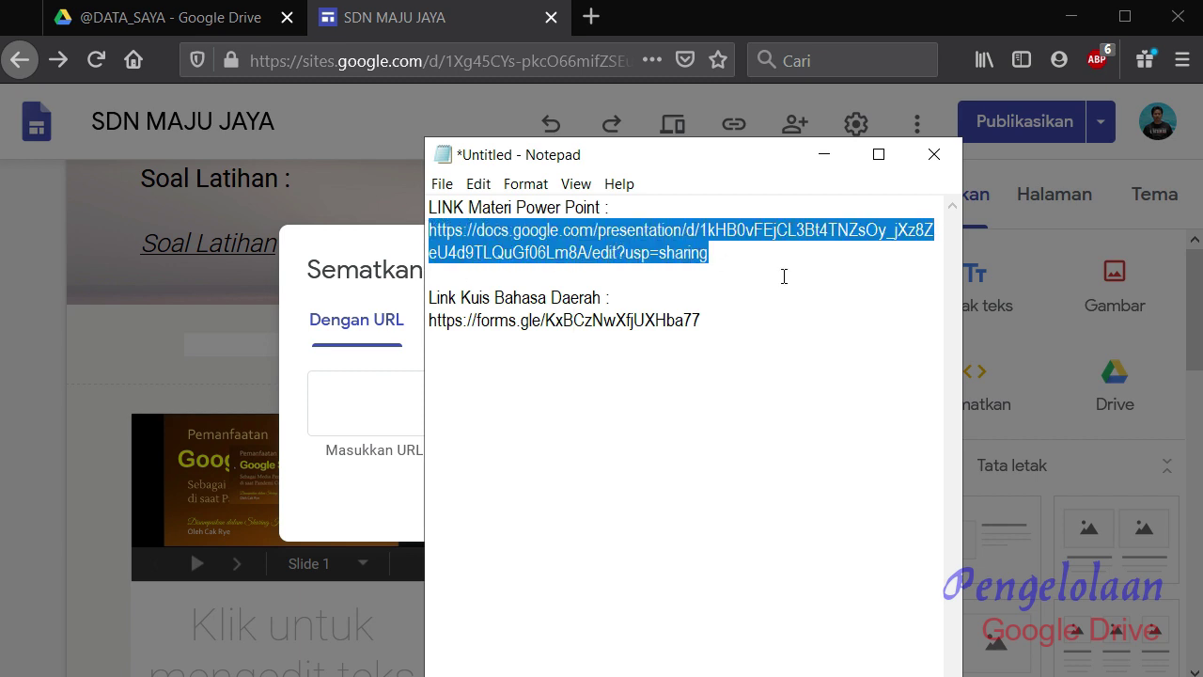
left_click(827, 155)
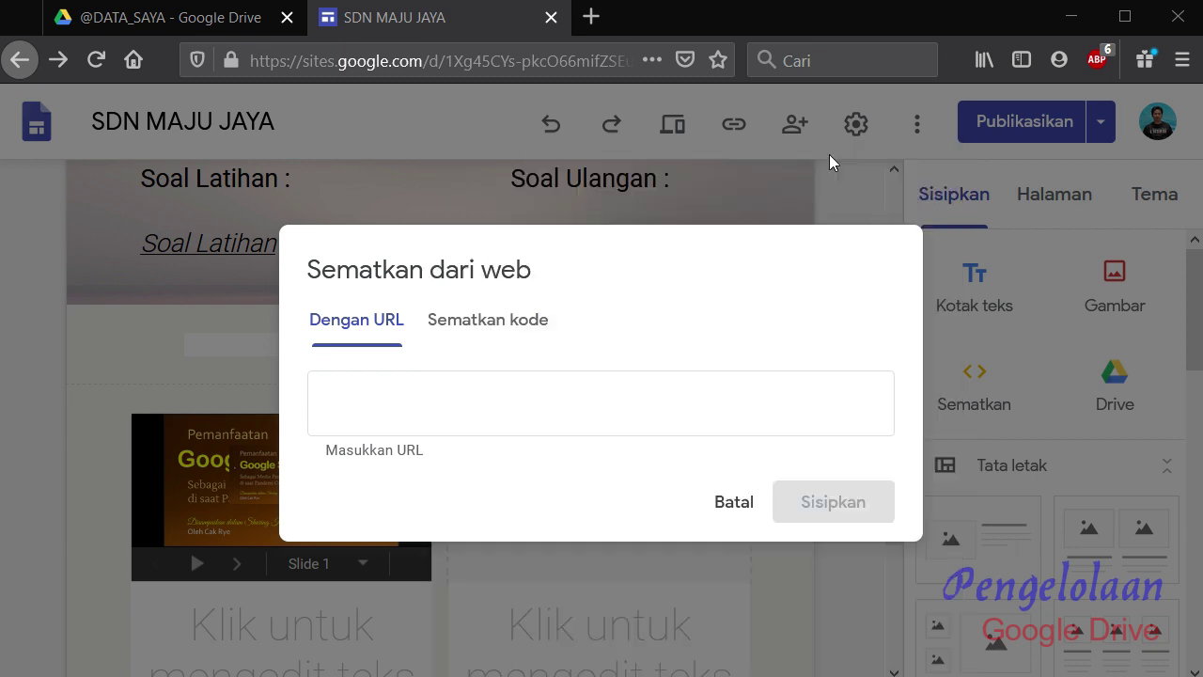
right_click(451, 389)
left_click(512, 475)
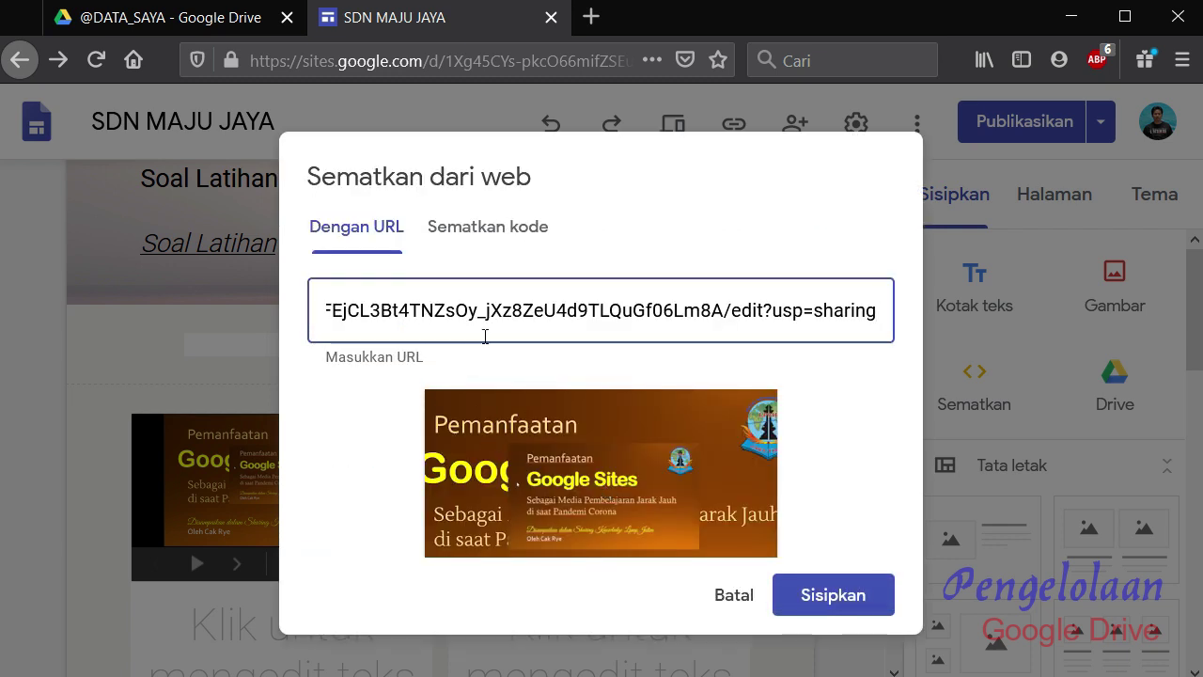
left_click(848, 602)
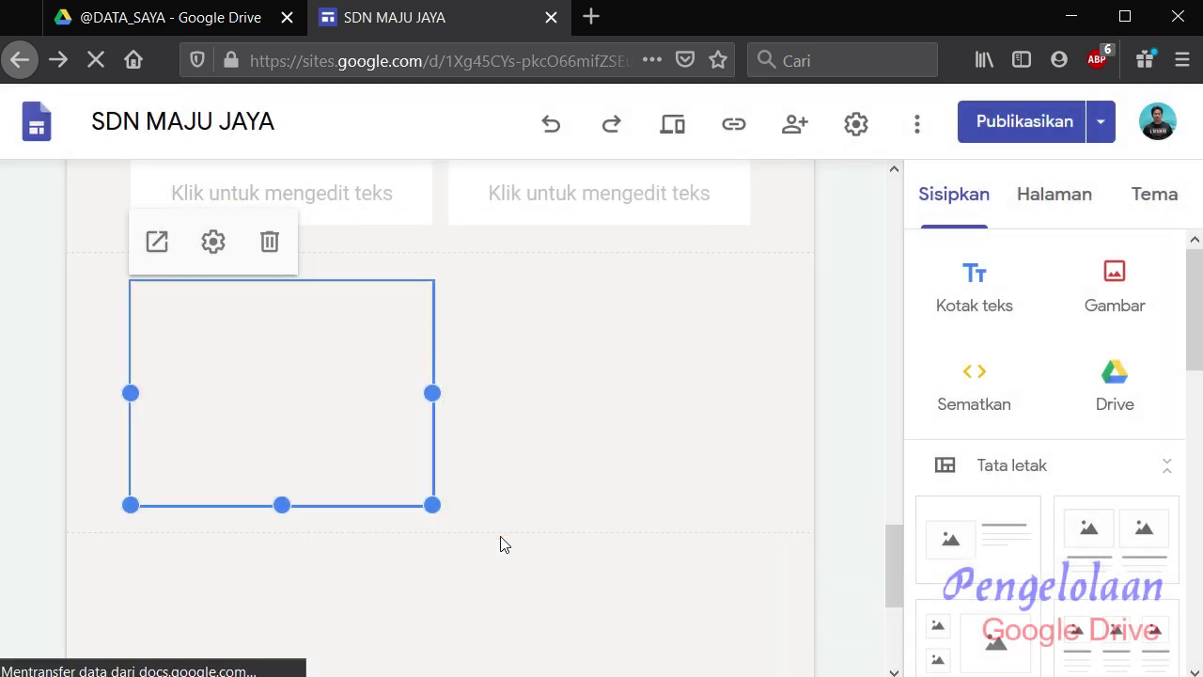
- Remove the newly embedded presentation and add a collapsible text group below the two-image layout
scroll(539, 497, "down", 3)
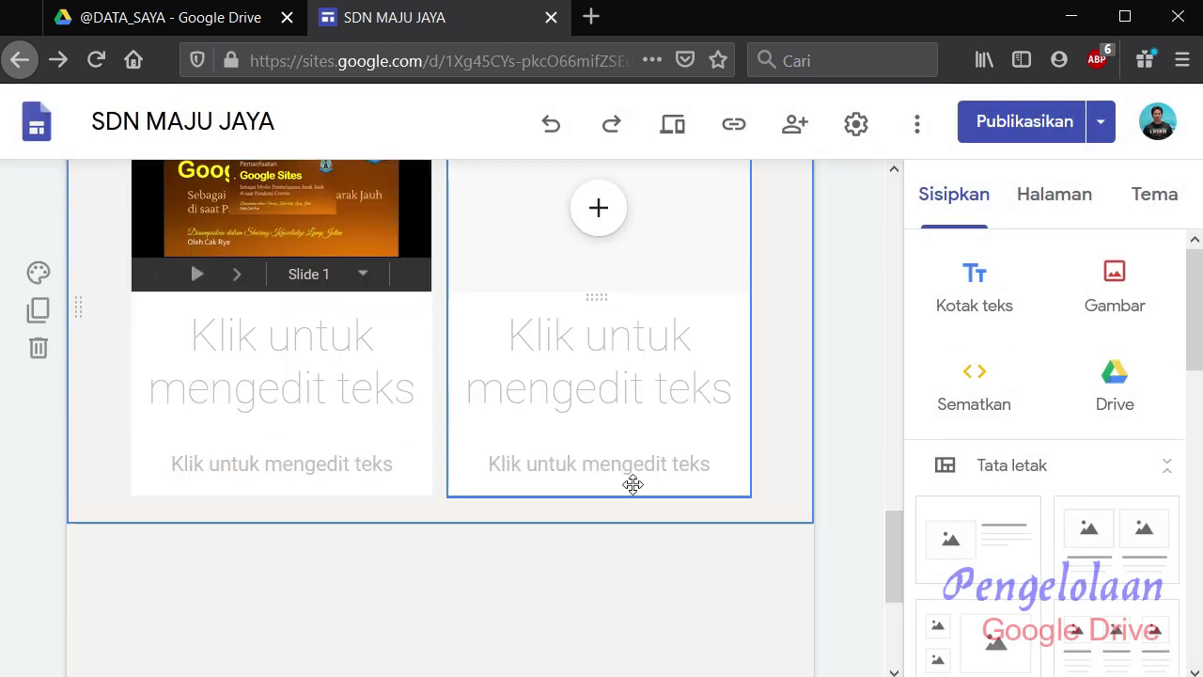
scroll(1192, 342, "down", 1)
scroll(1197, 346, "down", 1)
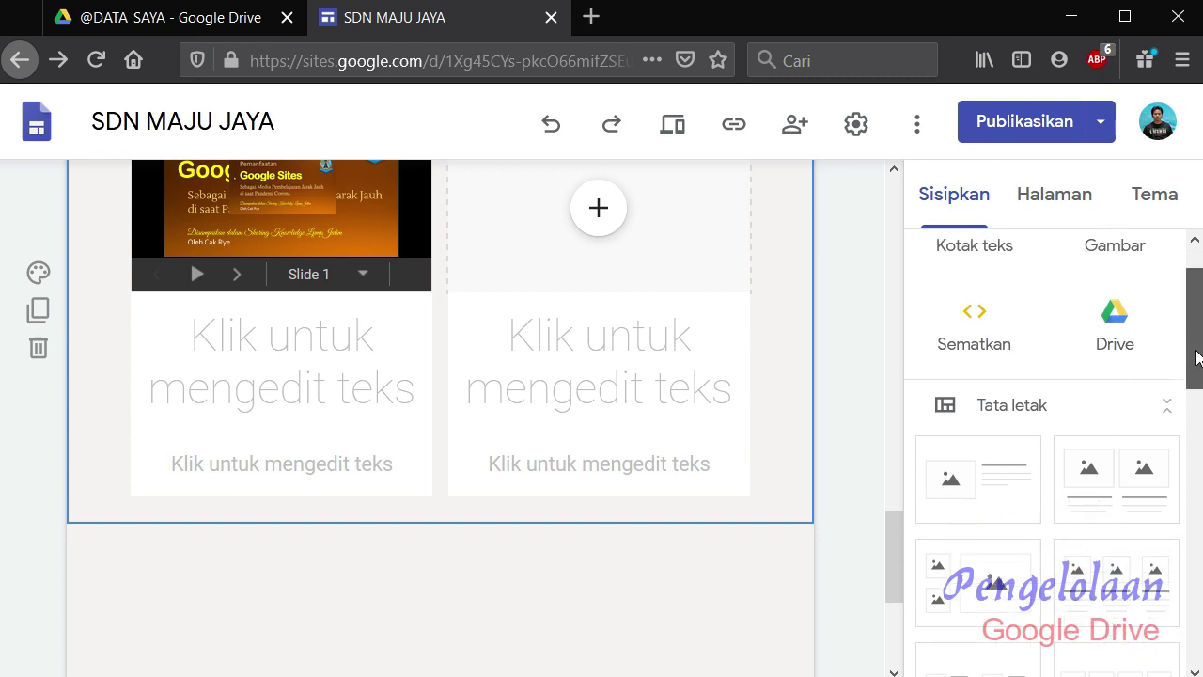
scroll(1196, 346, "up", 1)
left_click_drag(1195, 327, 1195, 505)
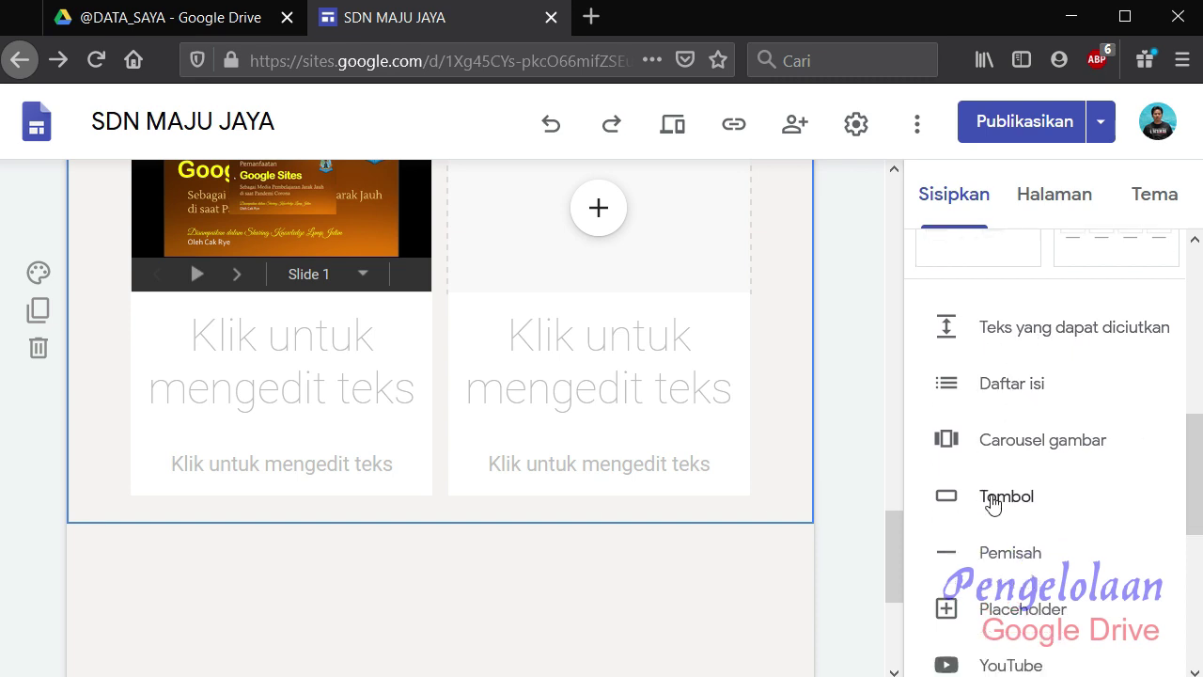
scroll(1155, 502, "down", 2)
scroll(1155, 502, "up", 3)
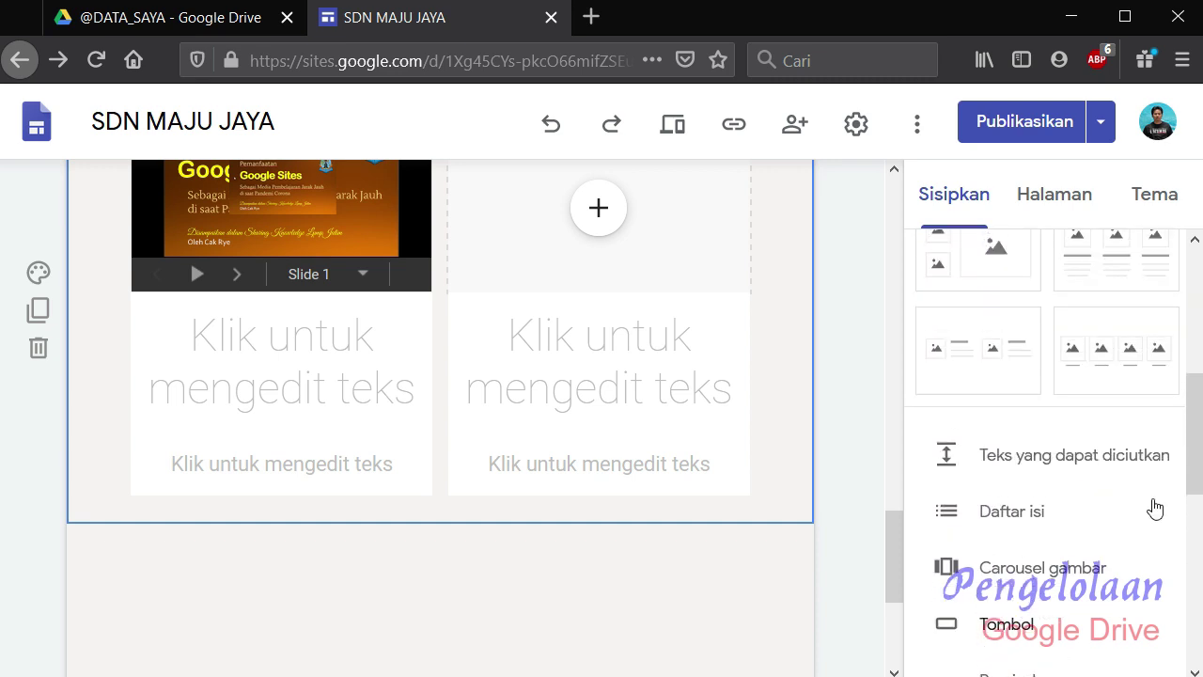
left_click(1054, 461)
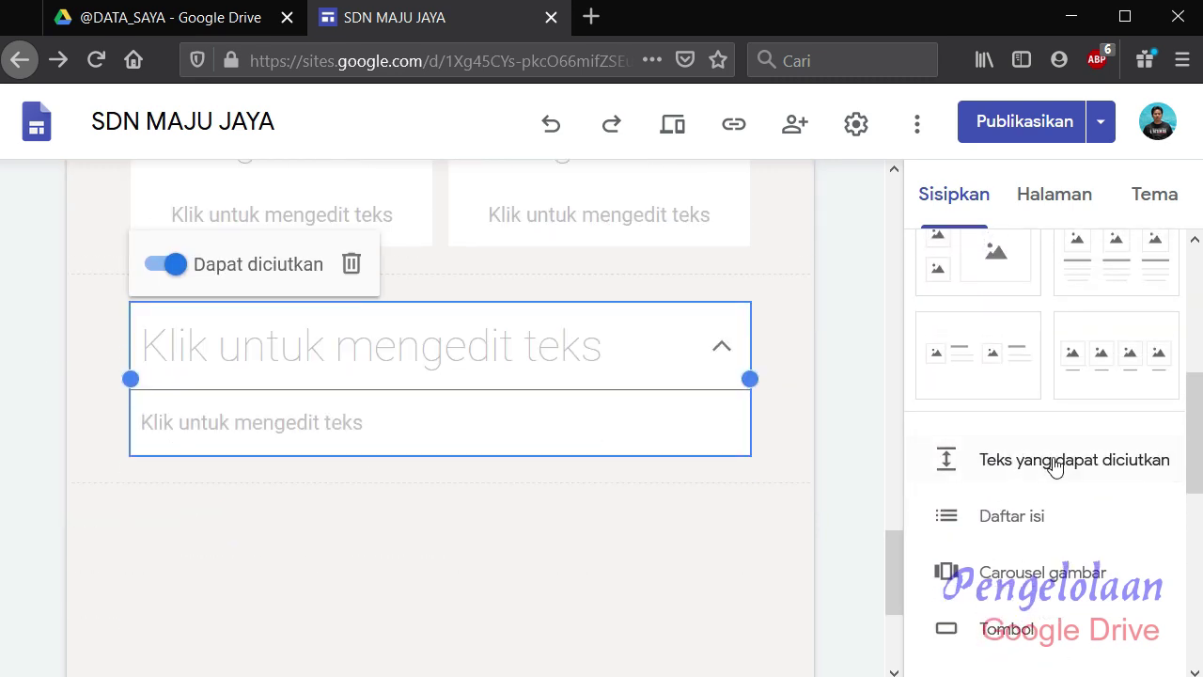
- Start a link in the collapsible group's heading and paste the copied Power Point presentation URL as its address
left_click(259, 325)
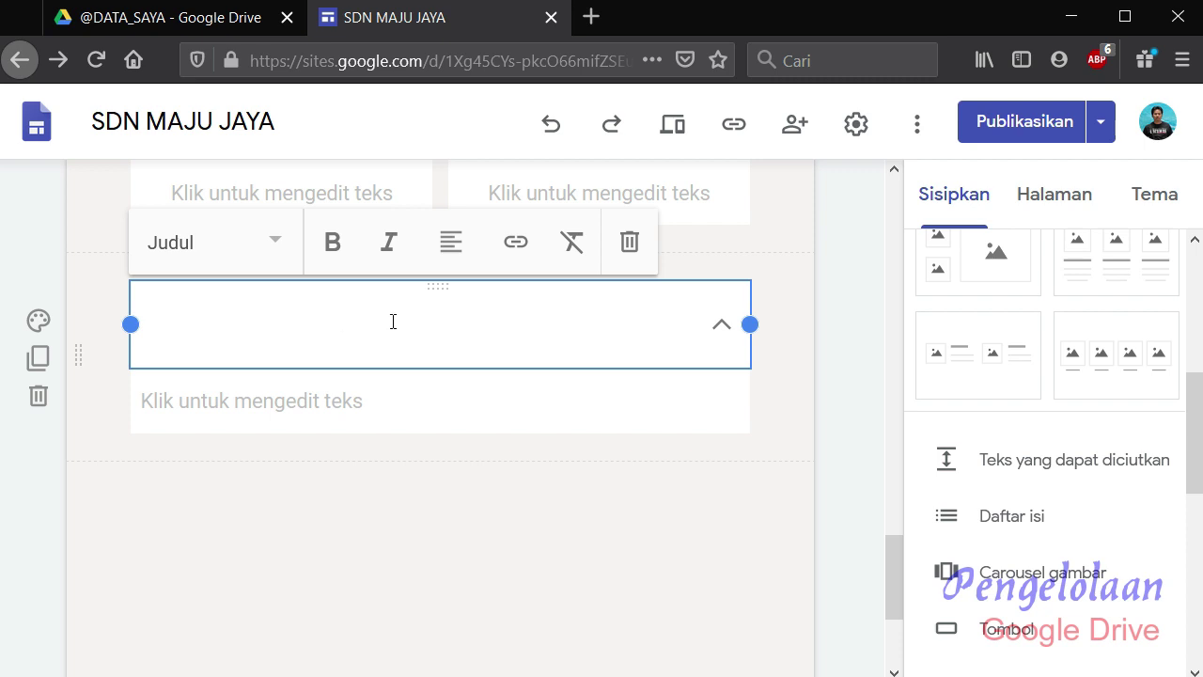
left_click(516, 244)
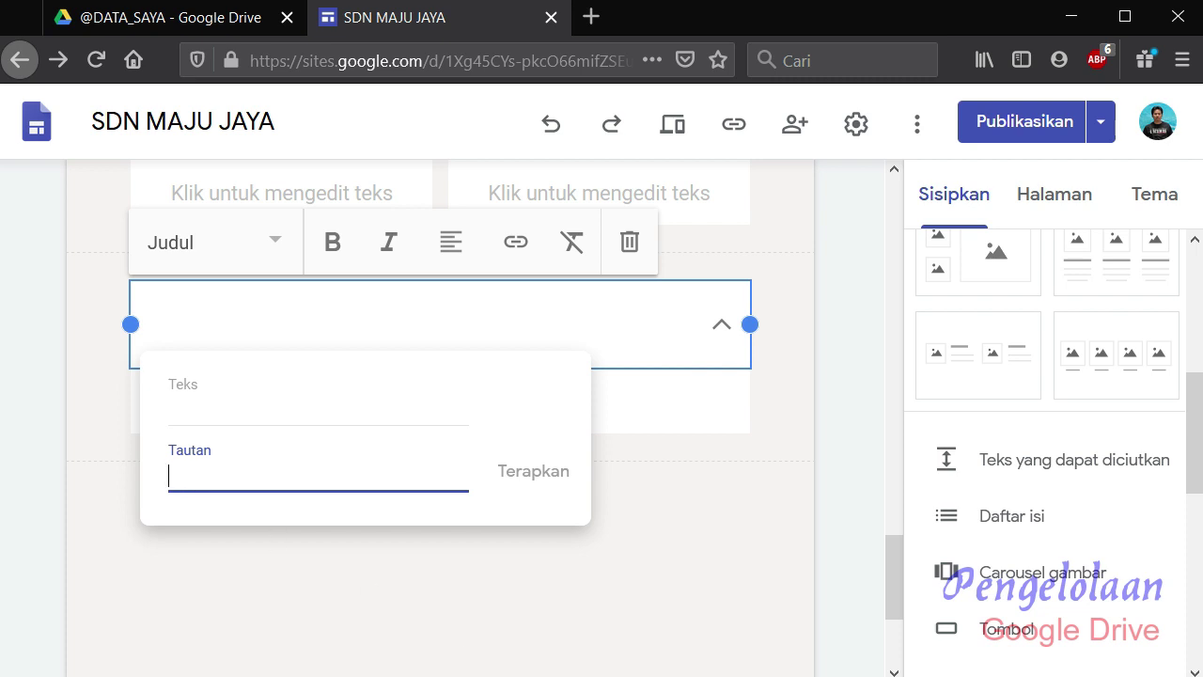
key("alt+Tab")
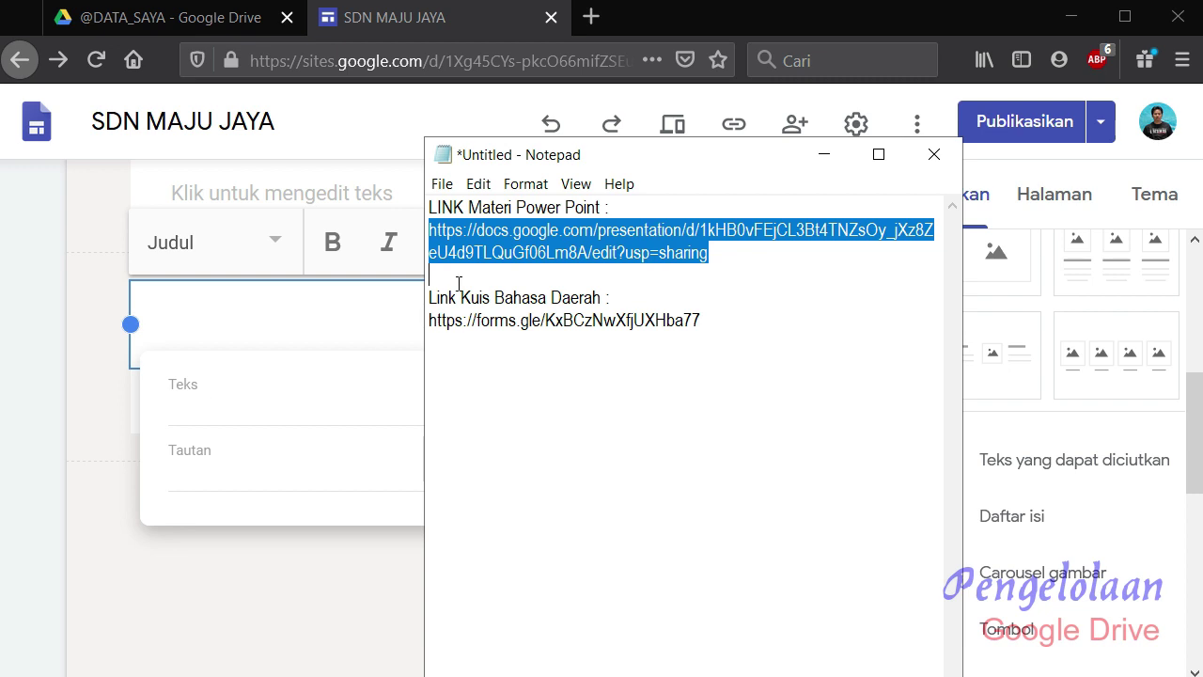
key("alt+Tab")
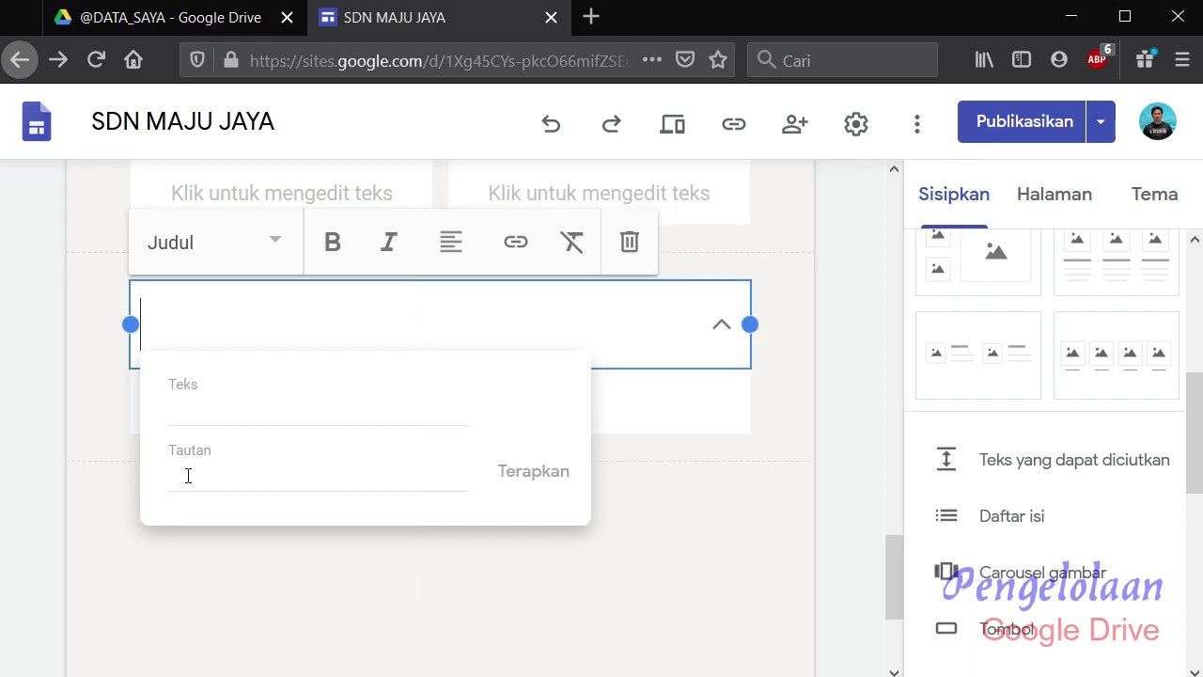
left_click(188, 476)
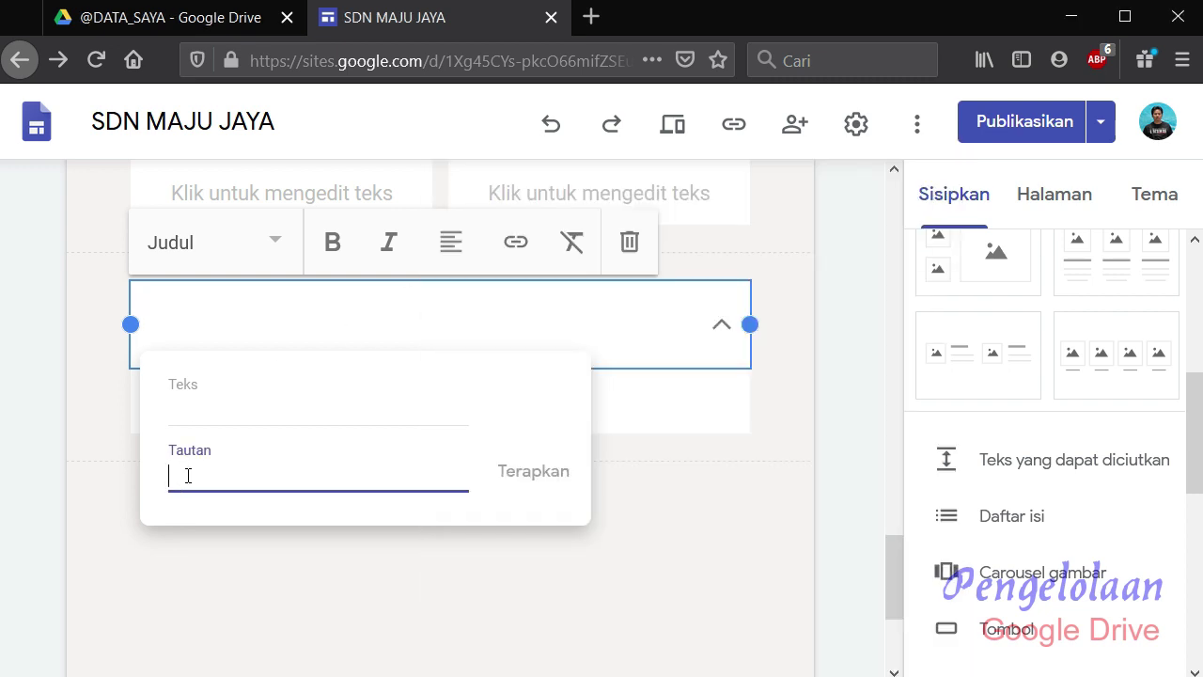
right_click(187, 476)
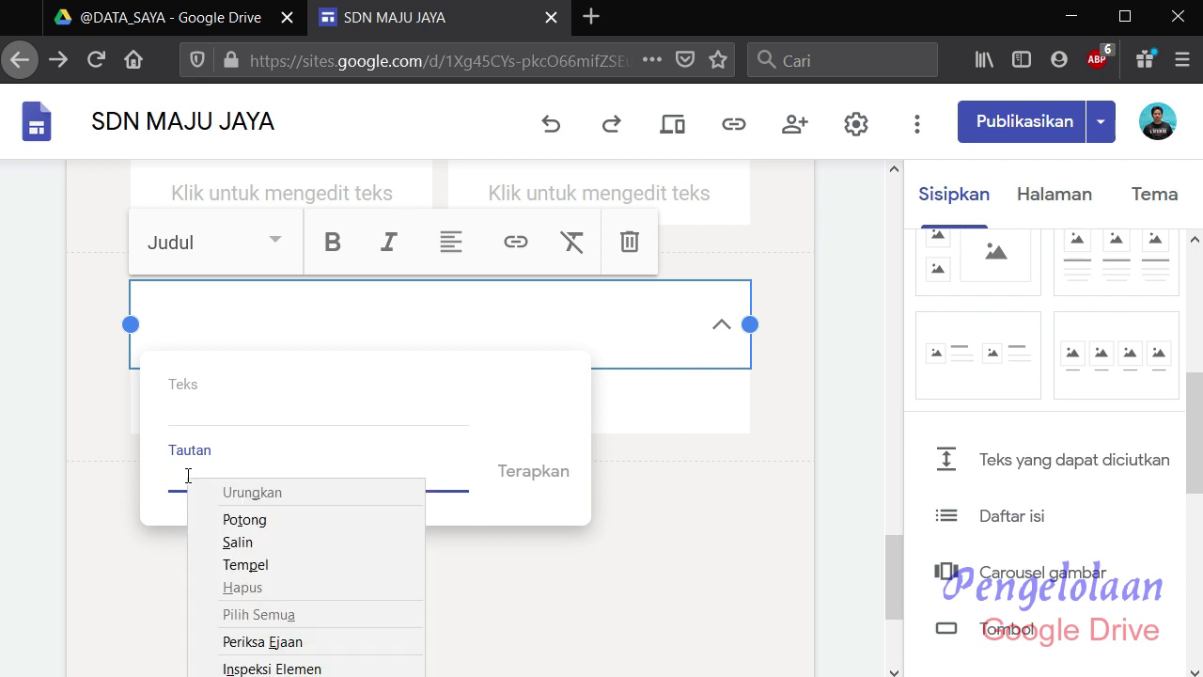
left_click(249, 565)
- Set the heading link's display text to "Materi Power Point" and apply the link
left_click(246, 406)
type("Materi Power Oint")
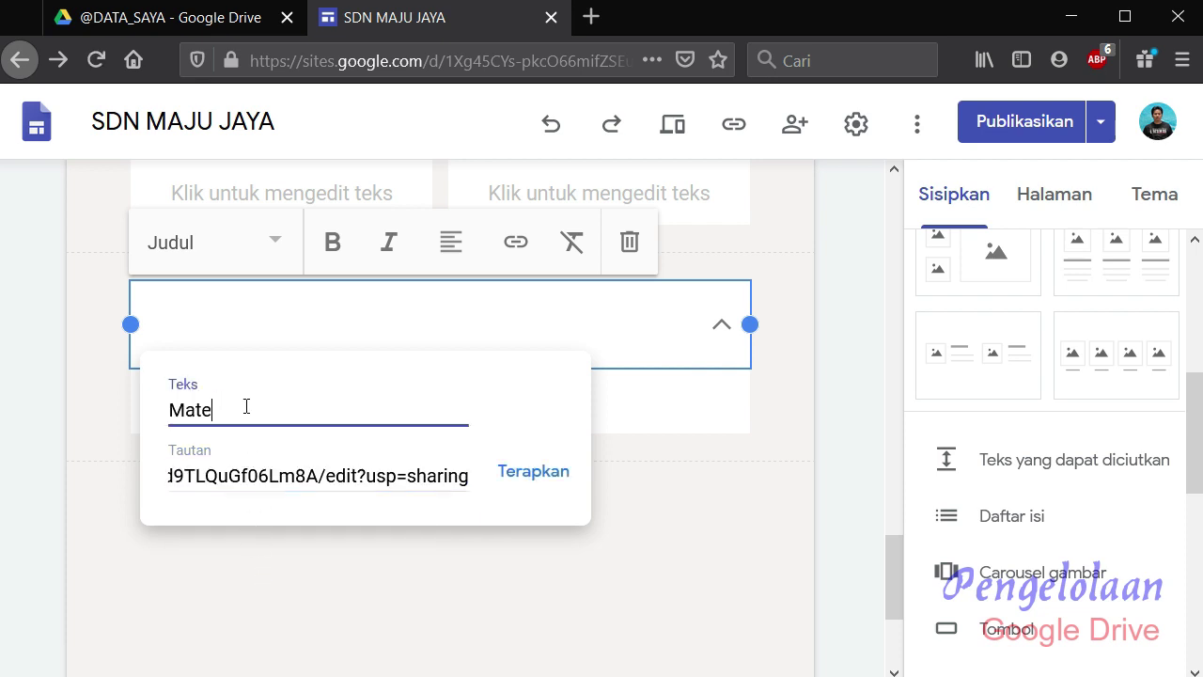
key("BackSpace")
key("BackSpace")
key("BackSpace")
key("BackSpace")
type("Point")
left_click(531, 473)
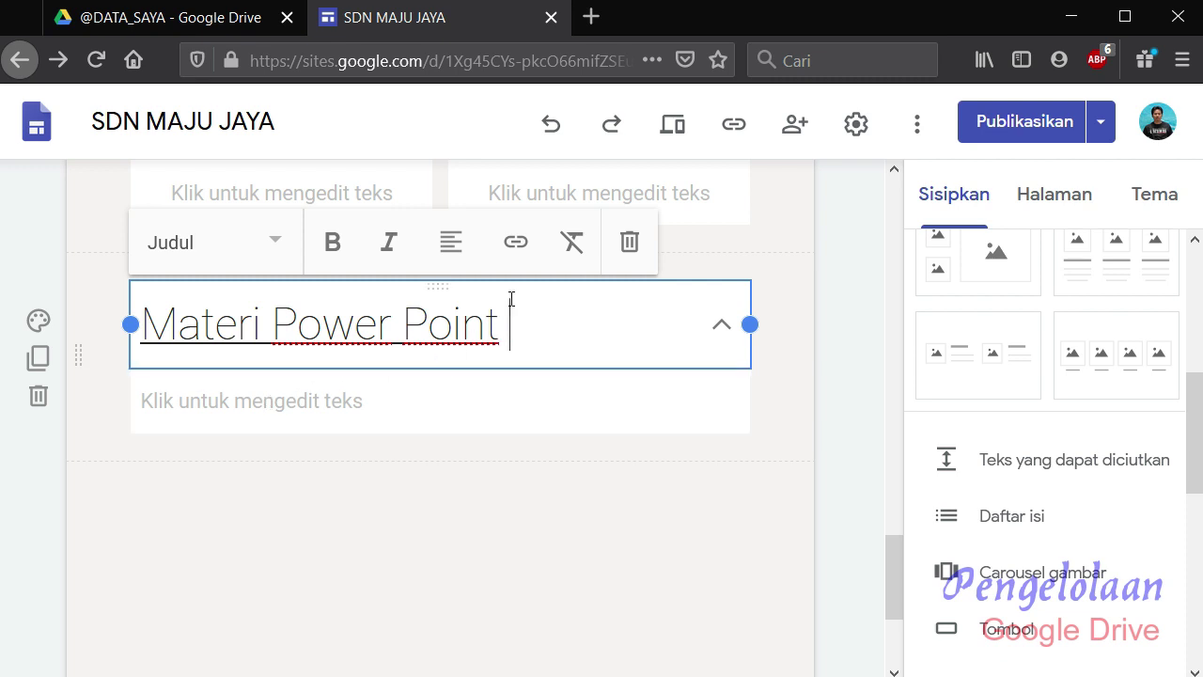
left_click(499, 553)
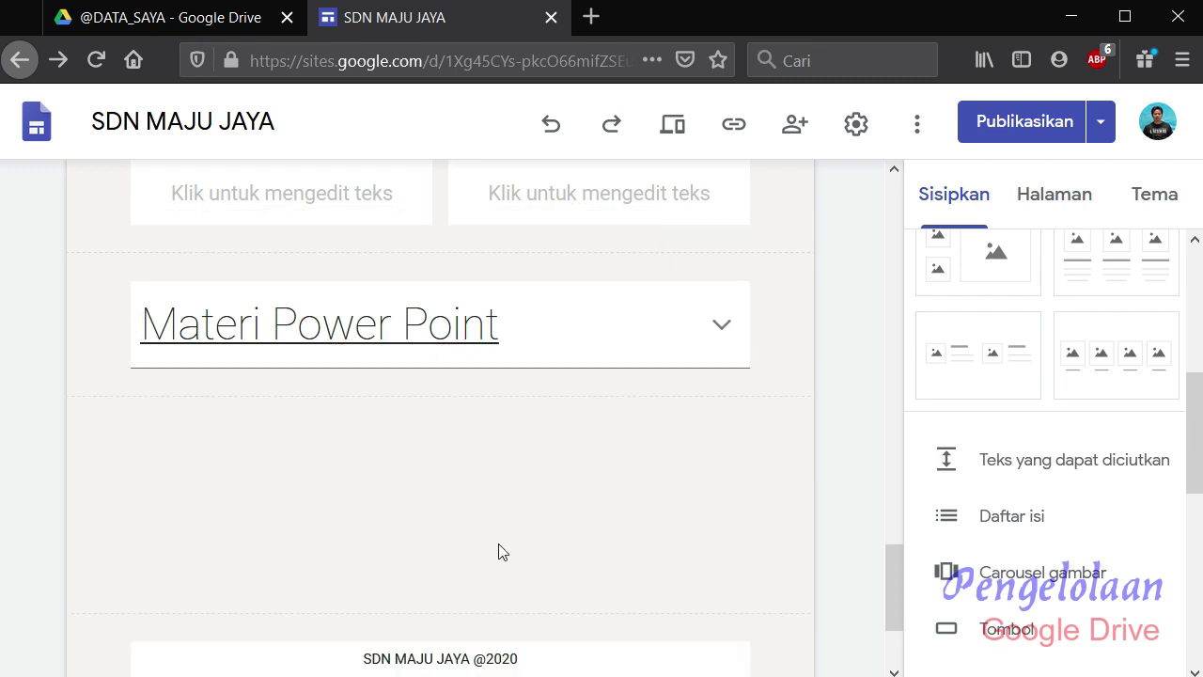
- Change the "Materi Power Point" heading to the normal text style (Teks normal) and centre it
scroll(805, 469, "up", 3)
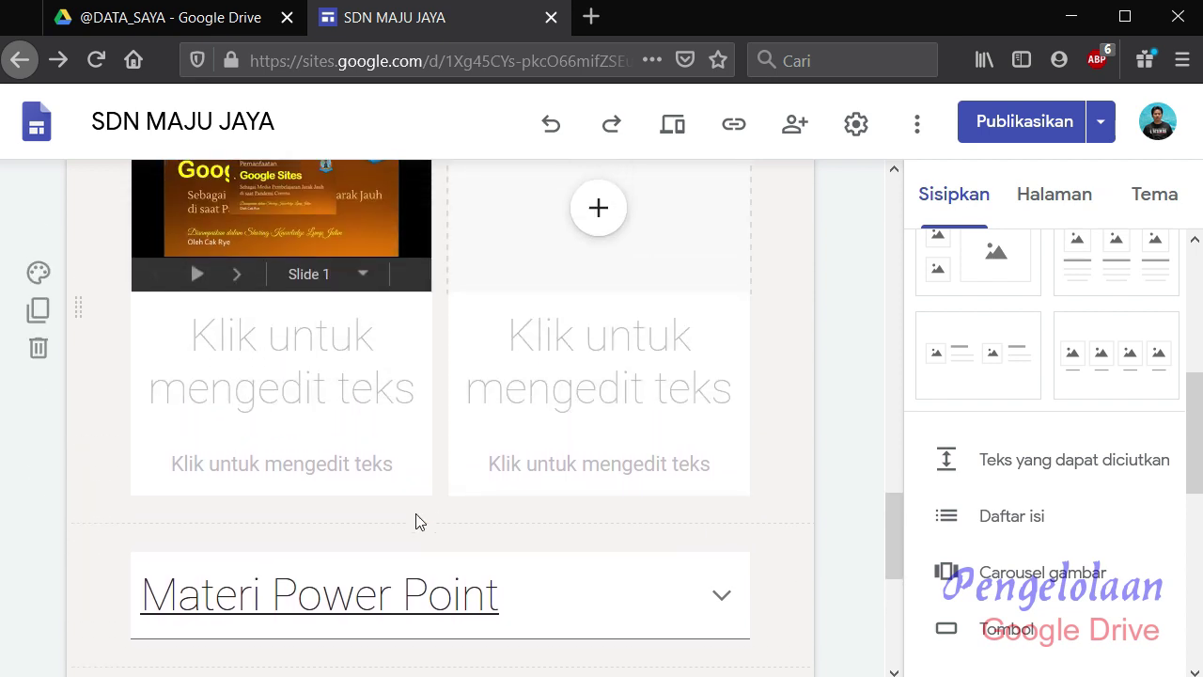
left_click(507, 596)
left_click_drag(507, 596, 120, 583)
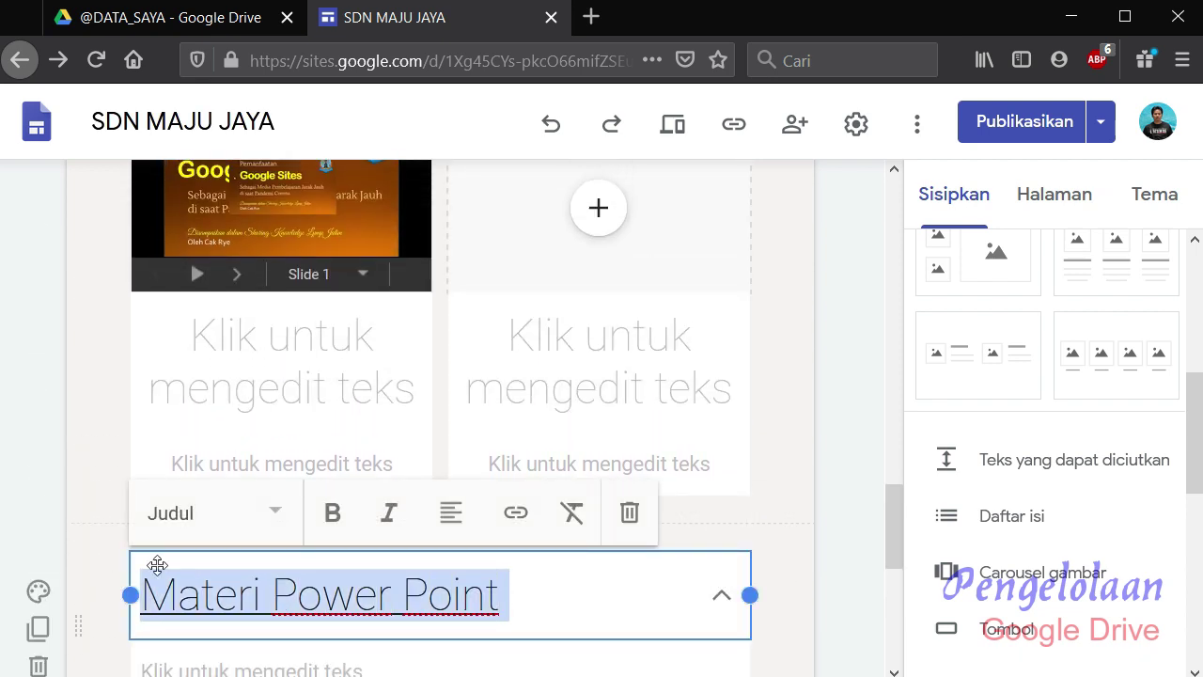
left_click(272, 515)
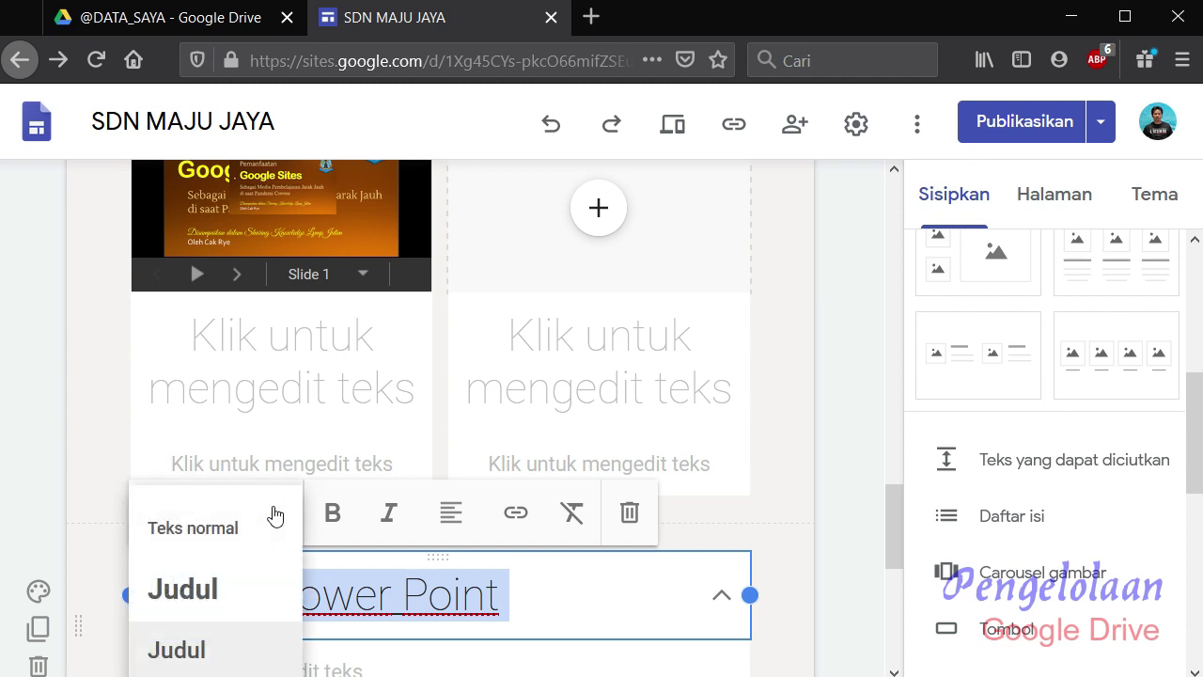
left_click(222, 532)
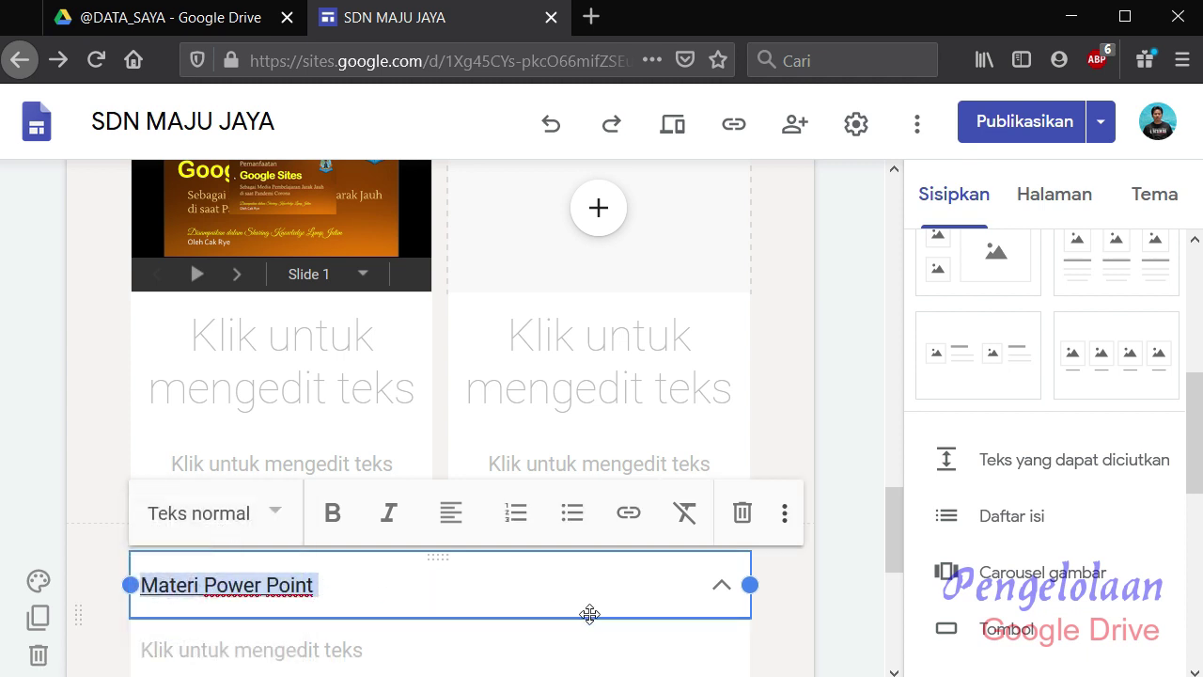
left_click(451, 517)
left_click(452, 595)
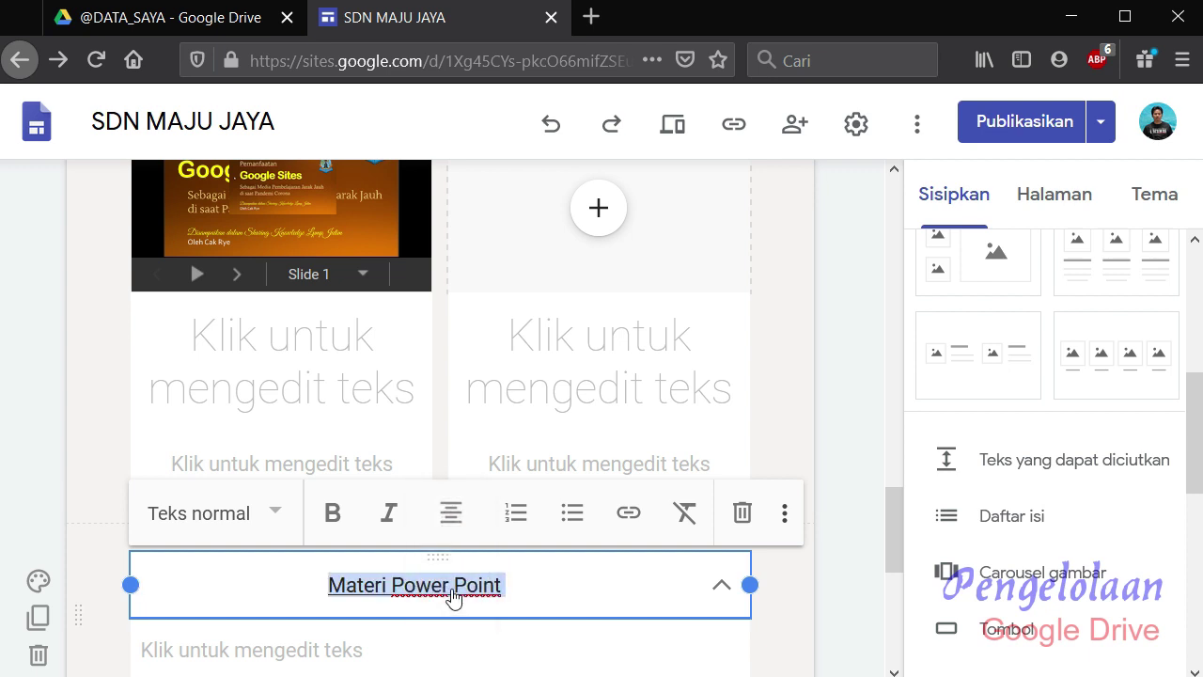
left_click(796, 601)
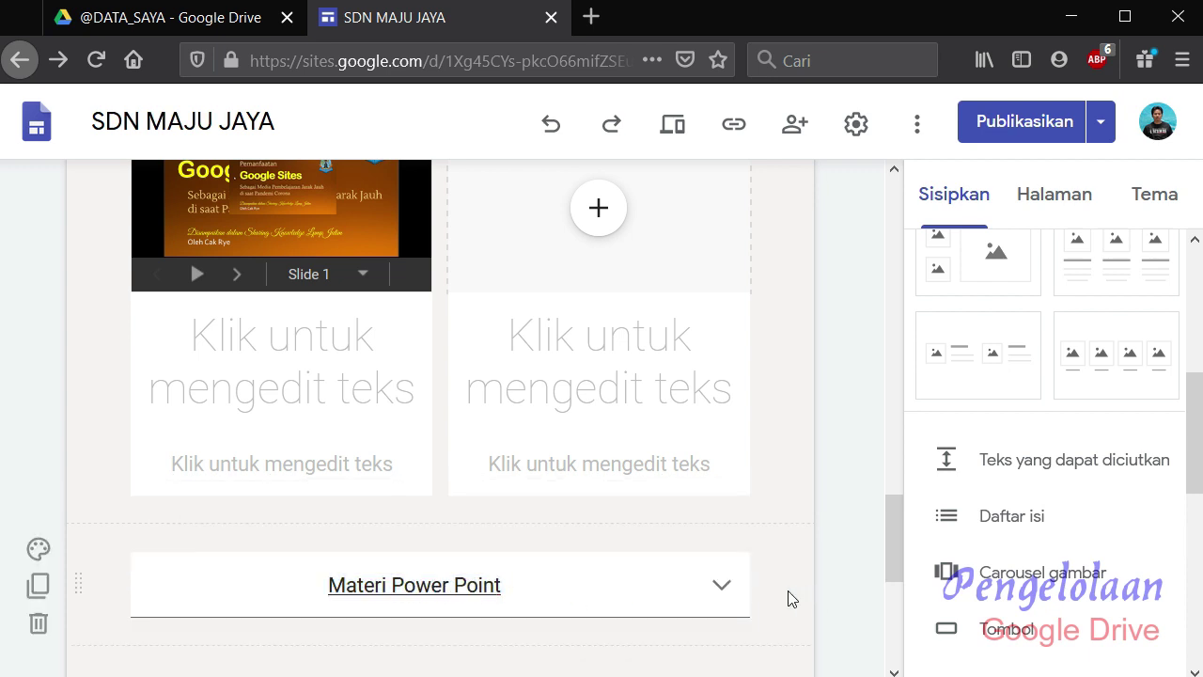
- Turn off the collapsible option (Dapat diciutkan) for the "Materi Power Point" text group
left_click(721, 586)
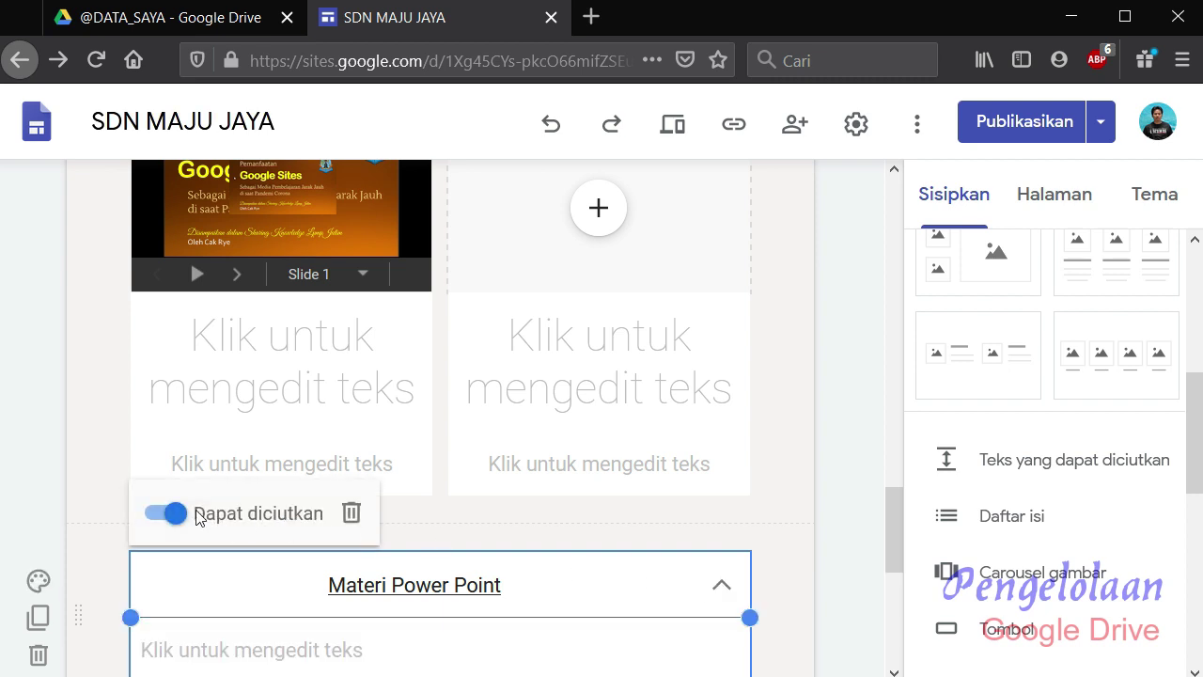
left_click(157, 515)
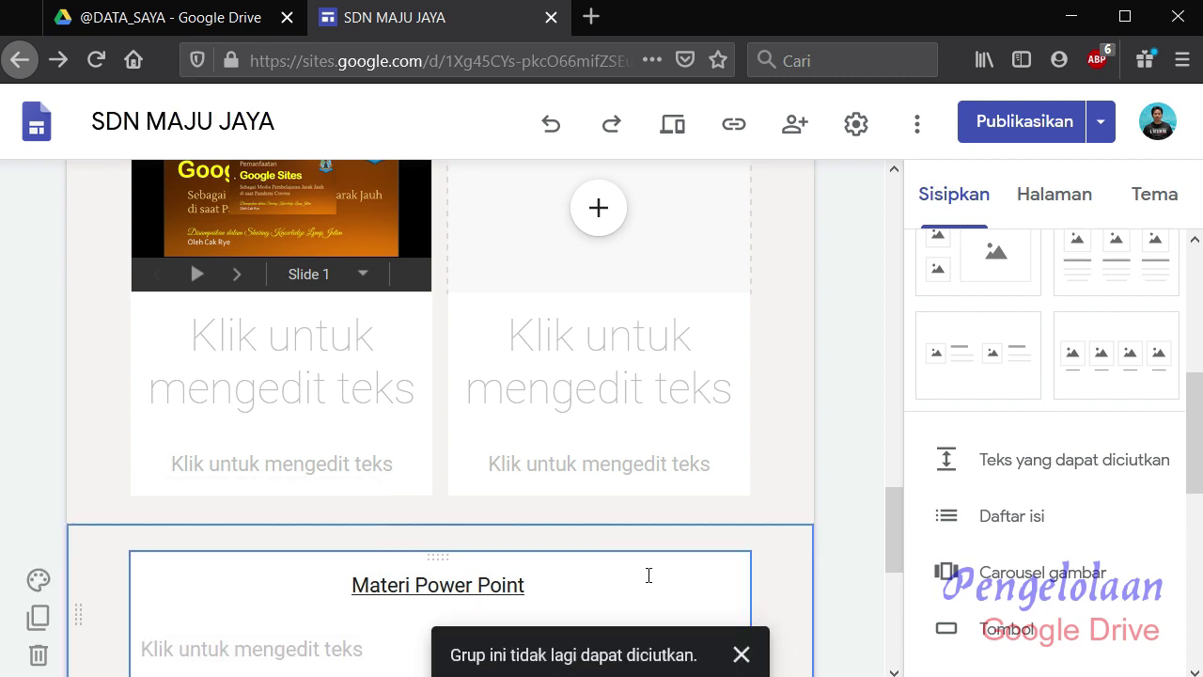
scroll(854, 531, "down", 2)
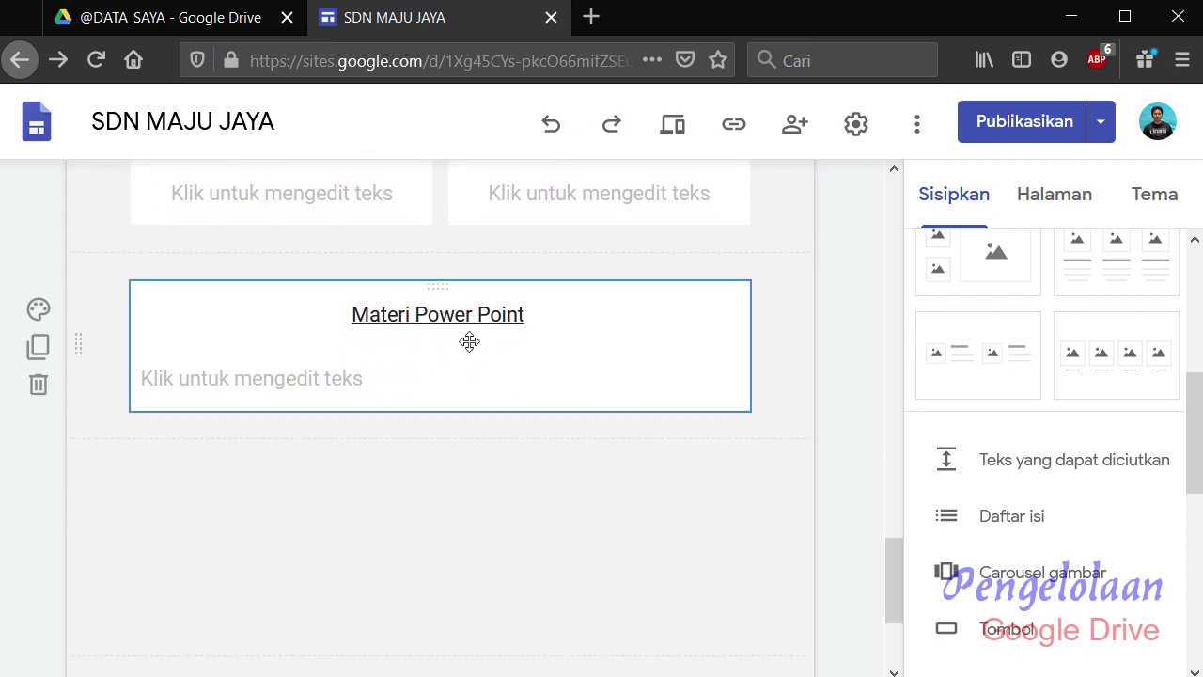
- Preview the site at tablet size and examine the page down to the "Materi Power Point" link
left_click(673, 128)
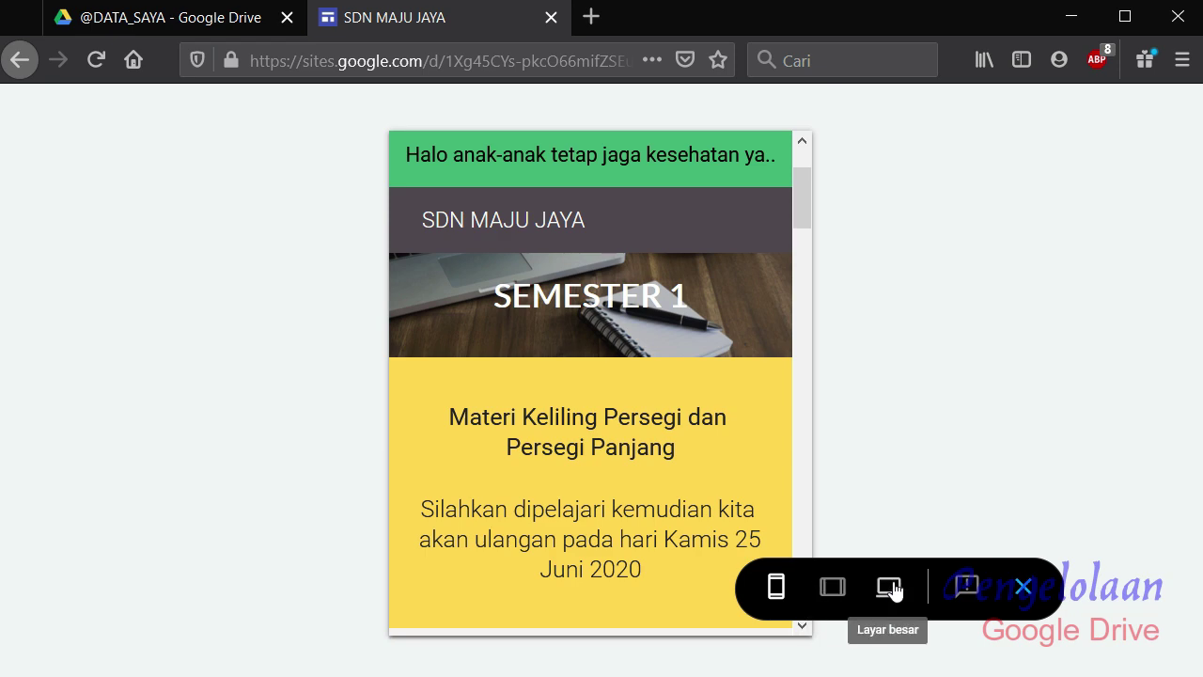
left_click(832, 586)
scroll(628, 326, "down", 3)
scroll(558, 453, "down", 8)
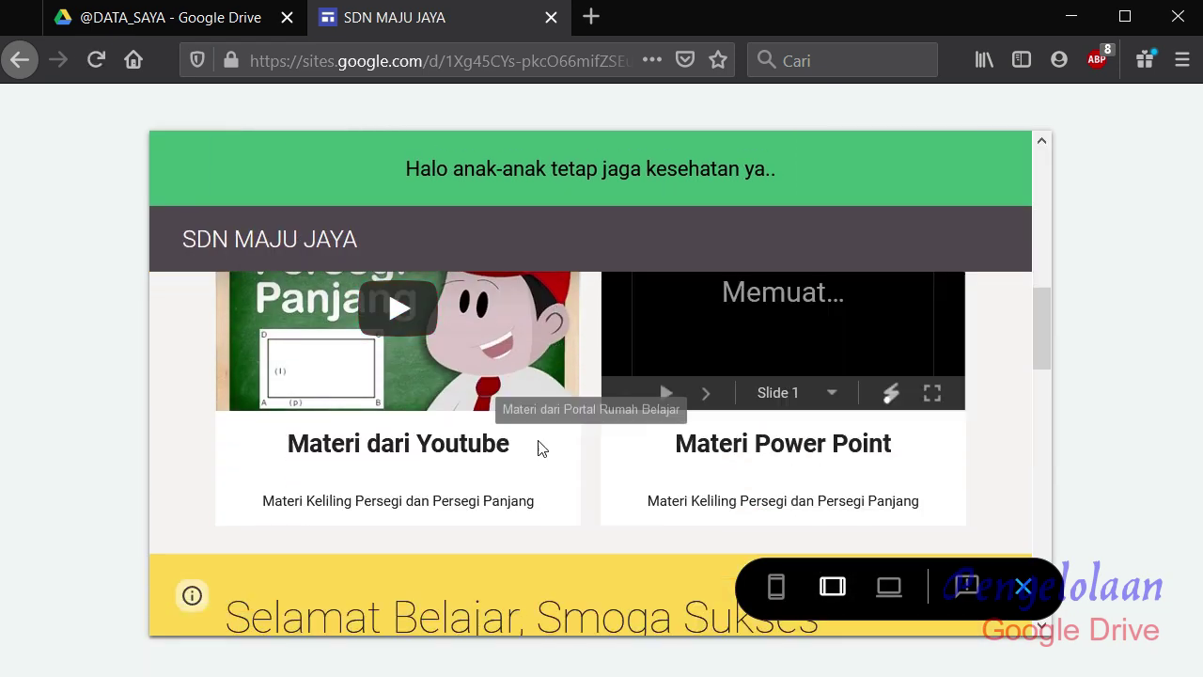
scroll(539, 442, "down", 6)
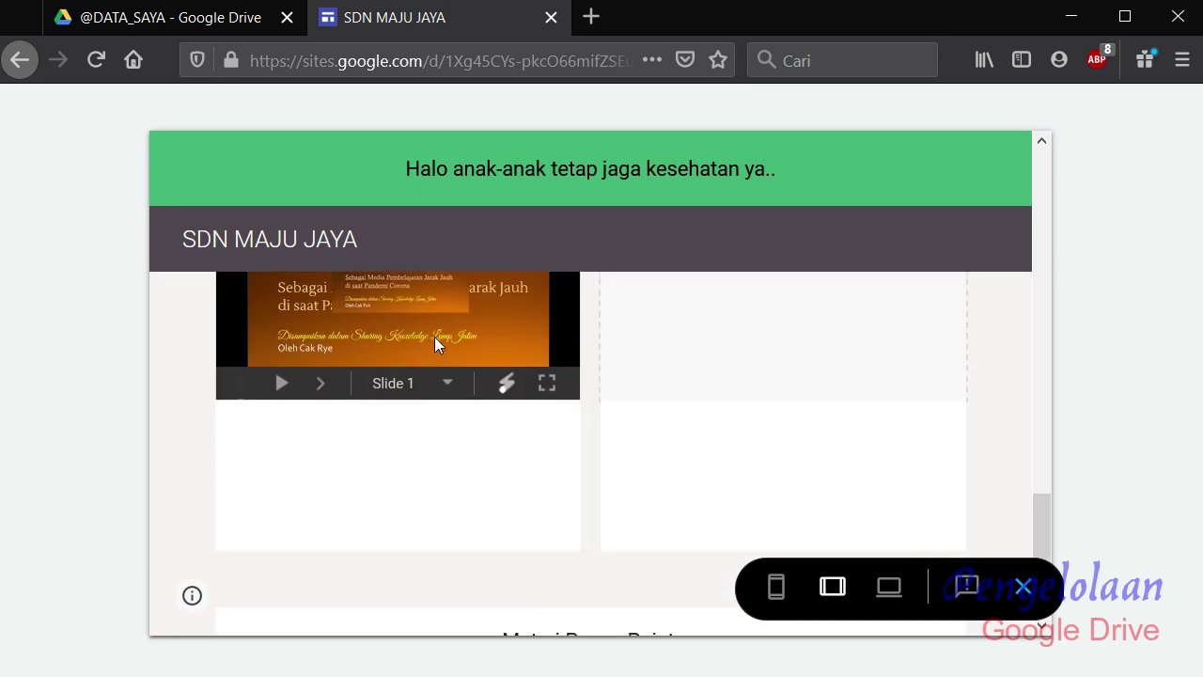
scroll(437, 338, "down", 3)
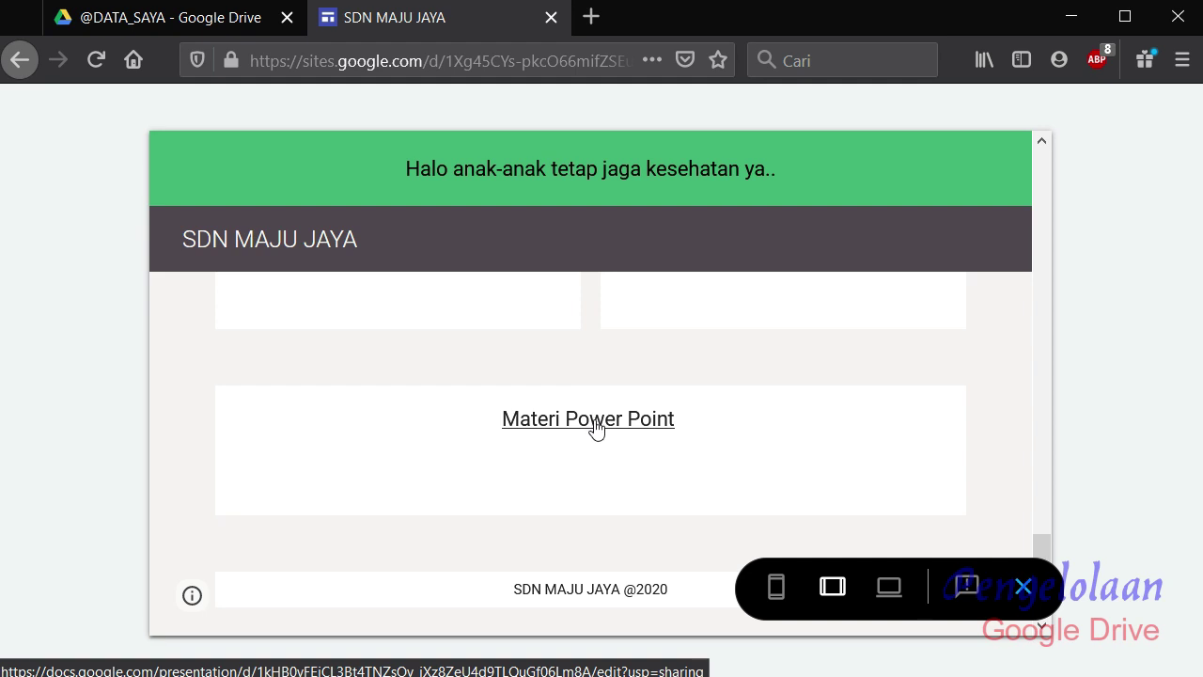
- Test the "Materi Power Point" link by viewing slides 2 and 3 of the opened presentation, and return to the site editor
left_click(596, 420)
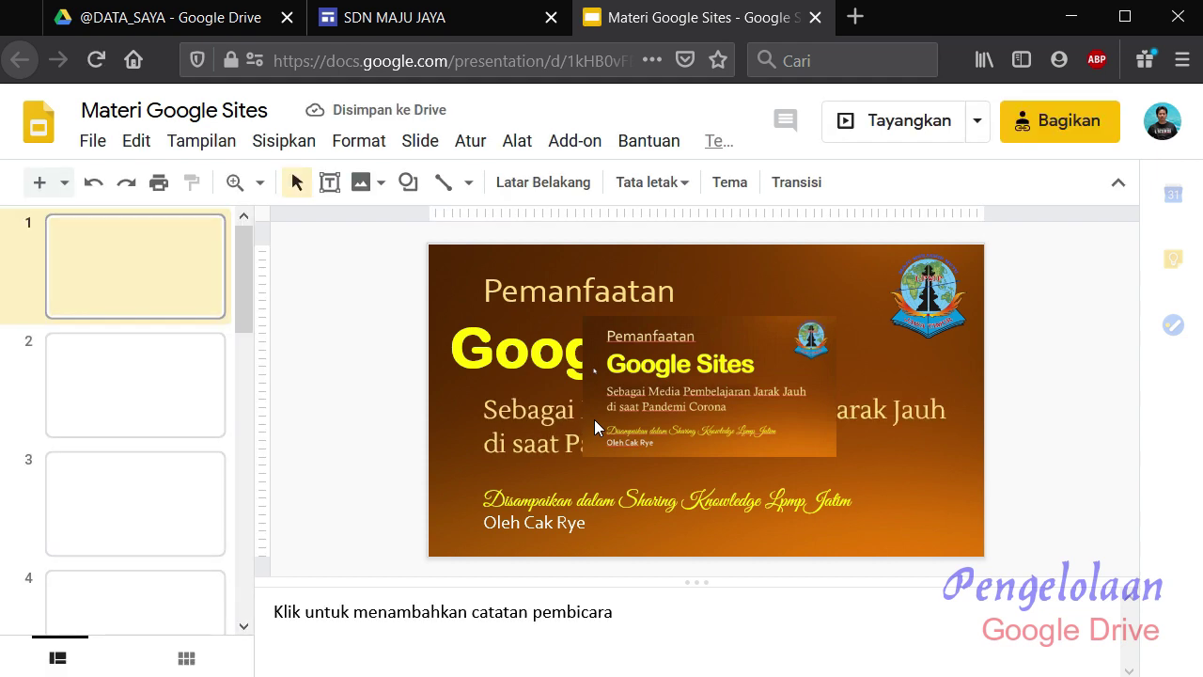
left_click(162, 385)
left_click(162, 480)
left_click(160, 414)
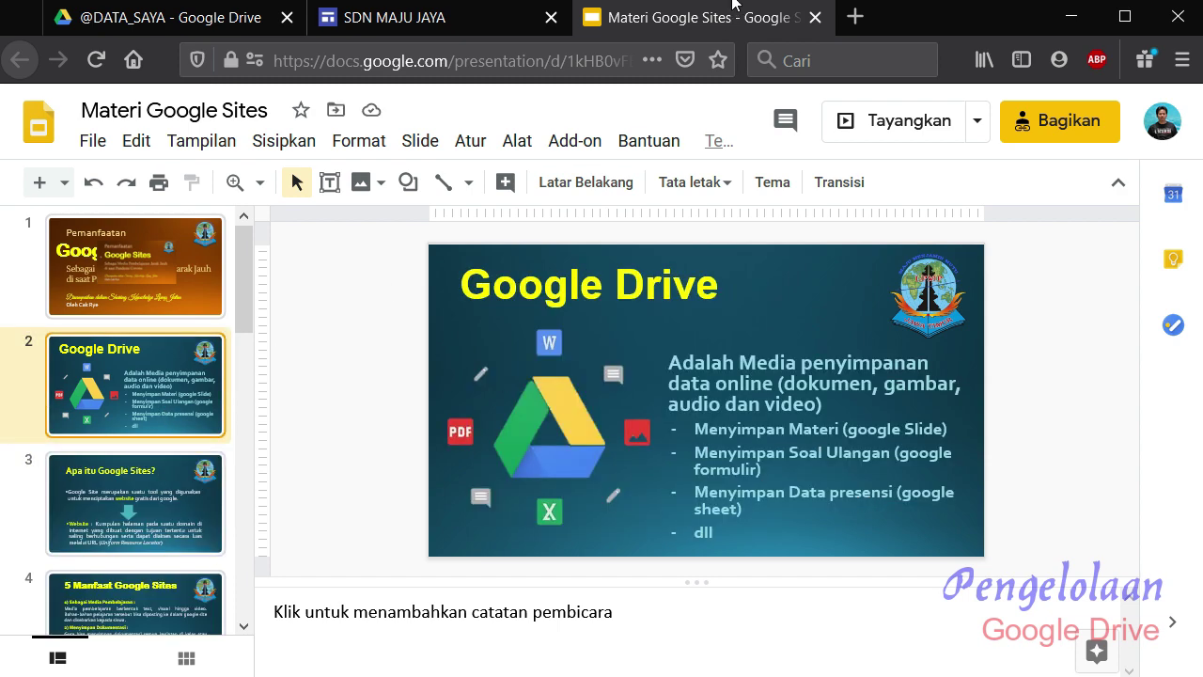
left_click(815, 17)
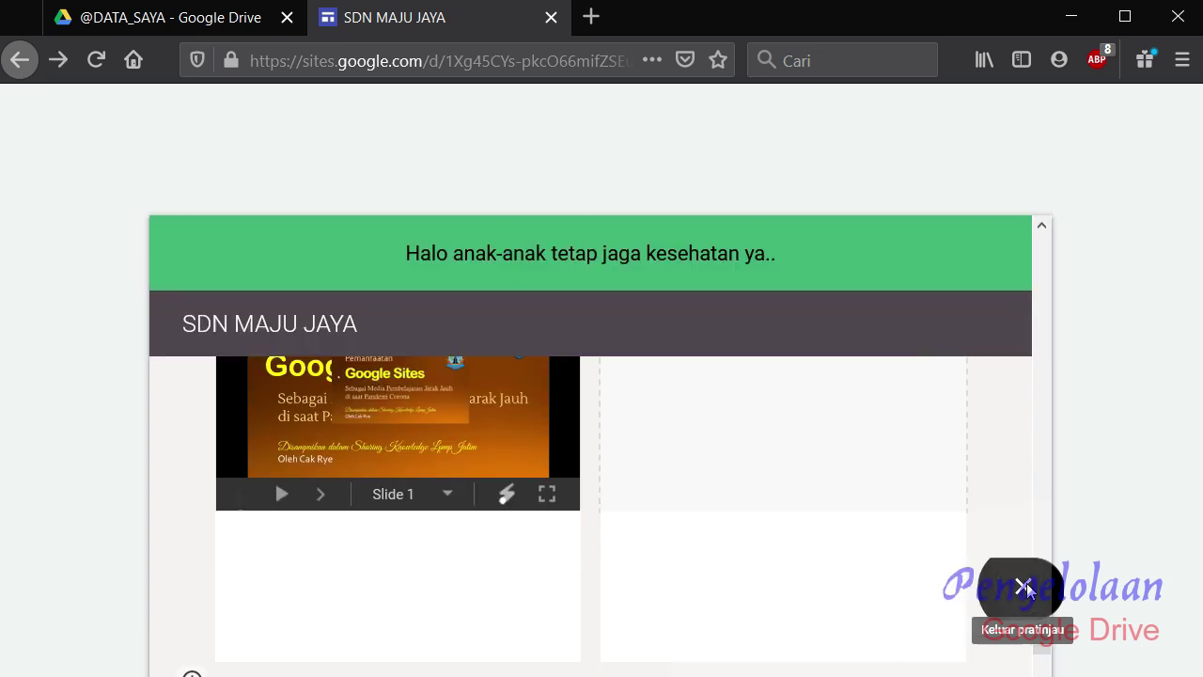
left_click(1023, 589)
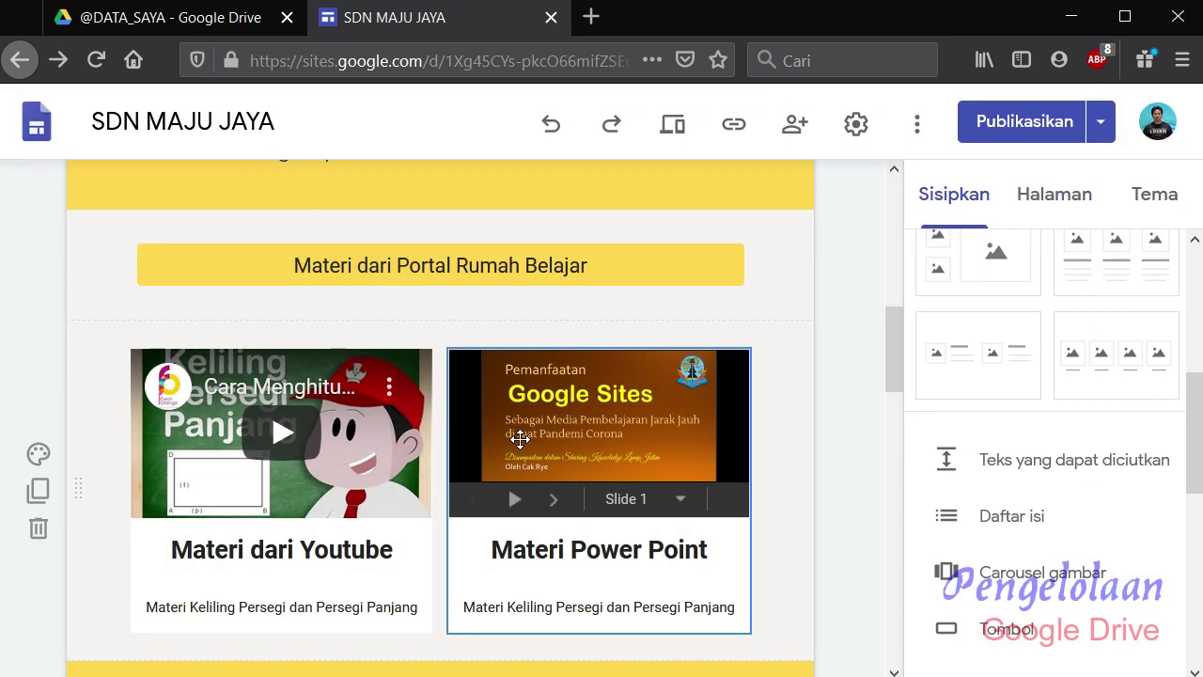
- Enter "Silahkan dipelajari anaka-anak, minggu ke dua bulan Juli kita ulangan" in the text area under the "Materi Power Point" link
left_click_drag(894, 361, 887, 577)
left_click(362, 447)
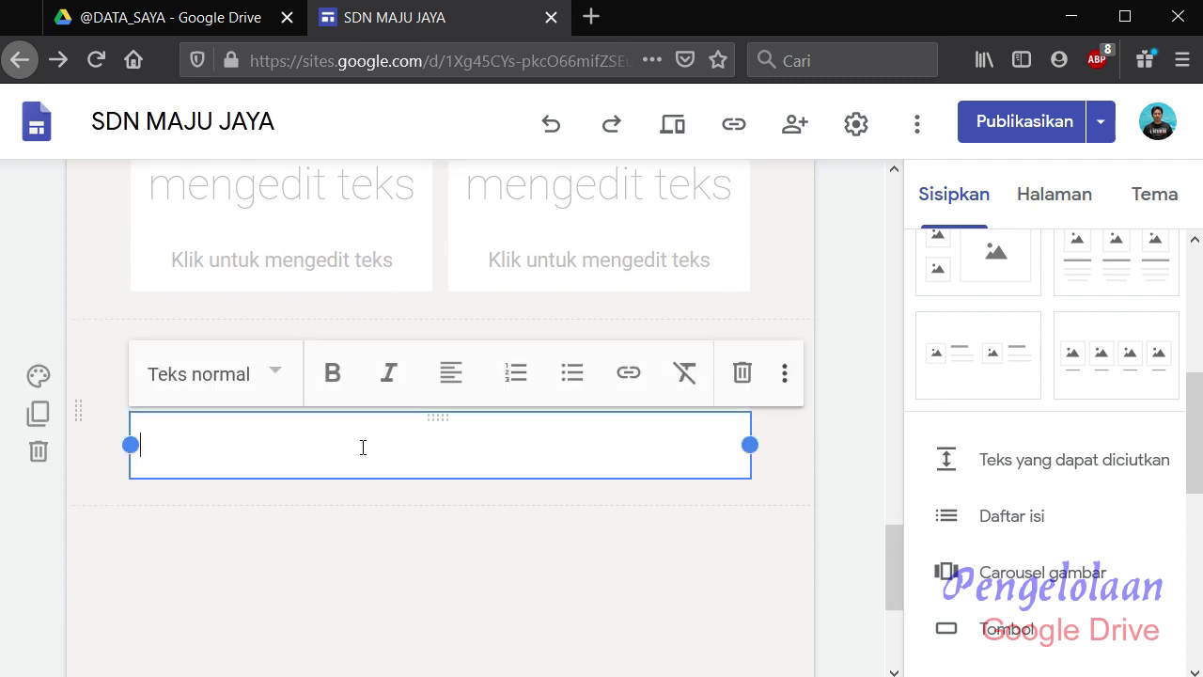
type("Silahkan dipelajari ana")
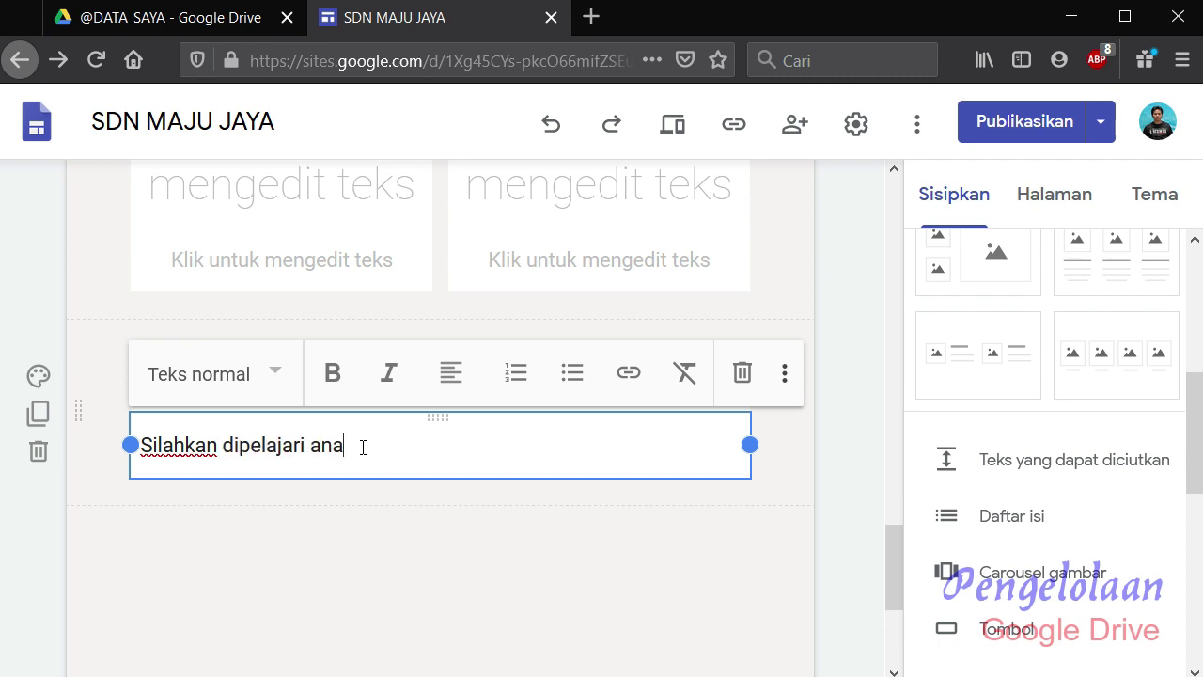
type("ka-anak, minggu ke dua bulan")
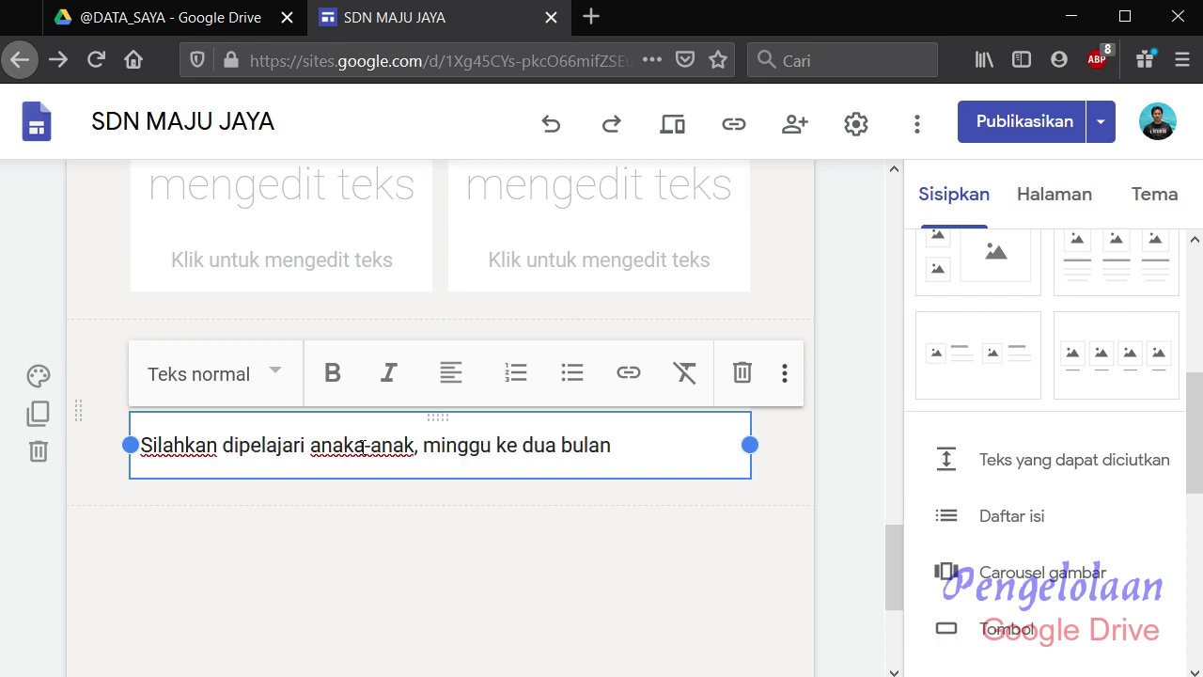
type(" Juli kita ulangan")
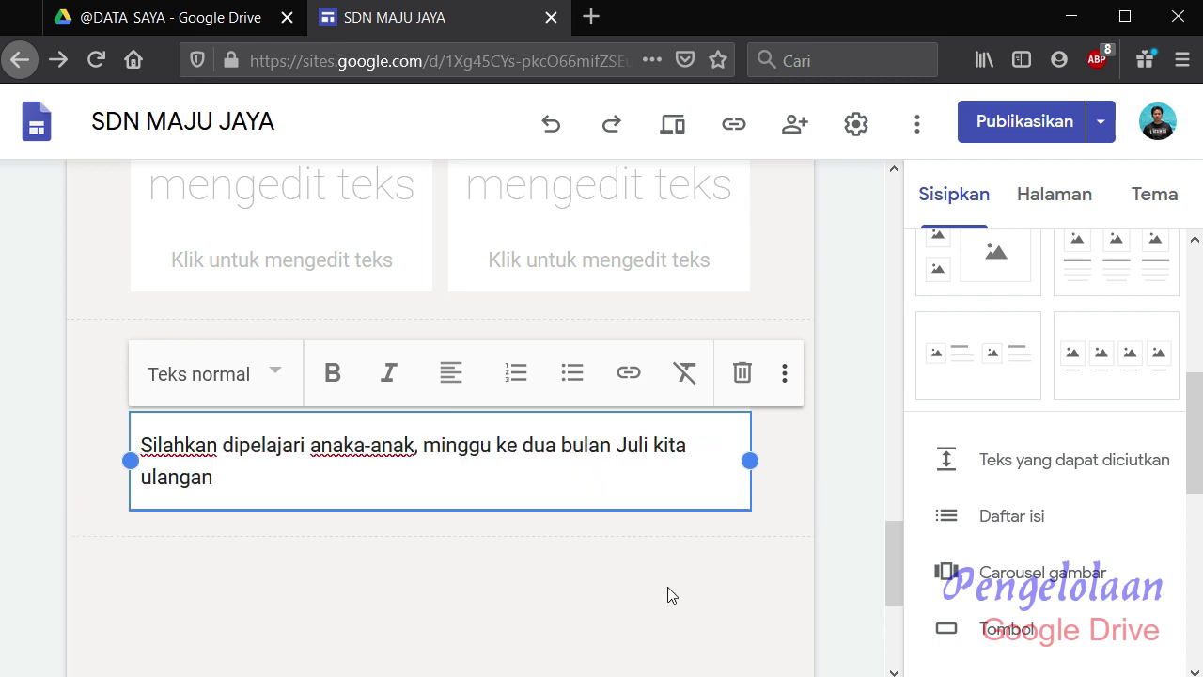
- Centre-align the "Silahkan dipelajari anaka-anak, minggu ke dua bulan Juli kita ulangan" text under the "Materi Power Point" link
left_click(620, 599)
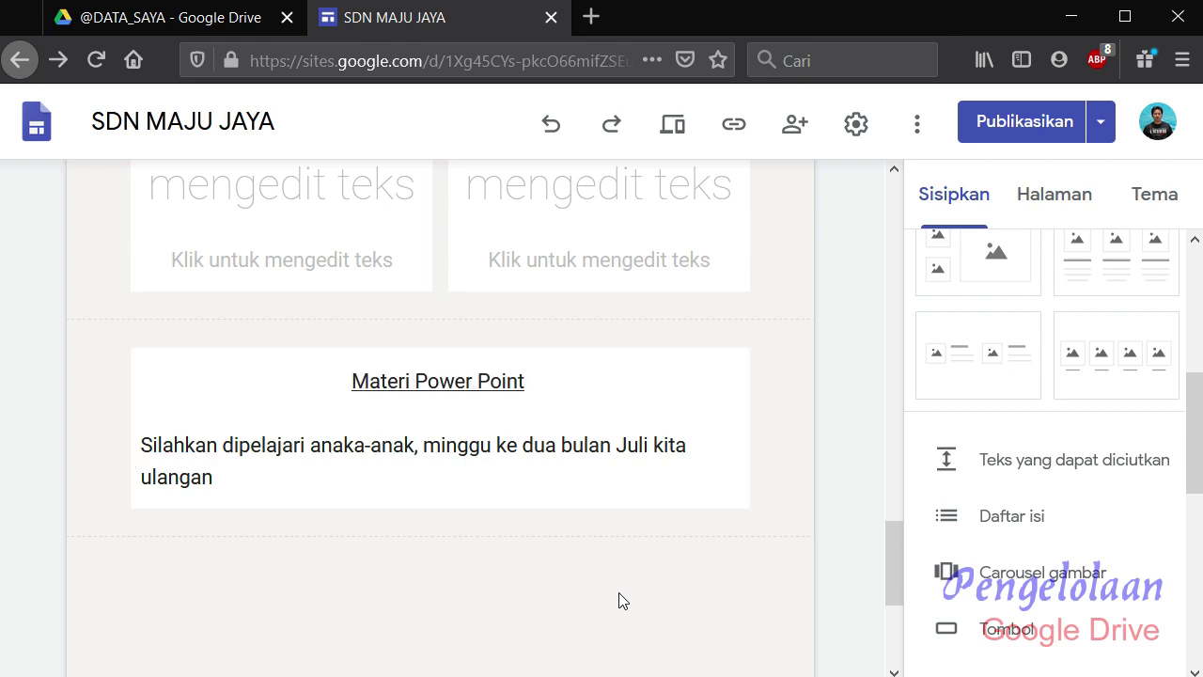
left_click(577, 456)
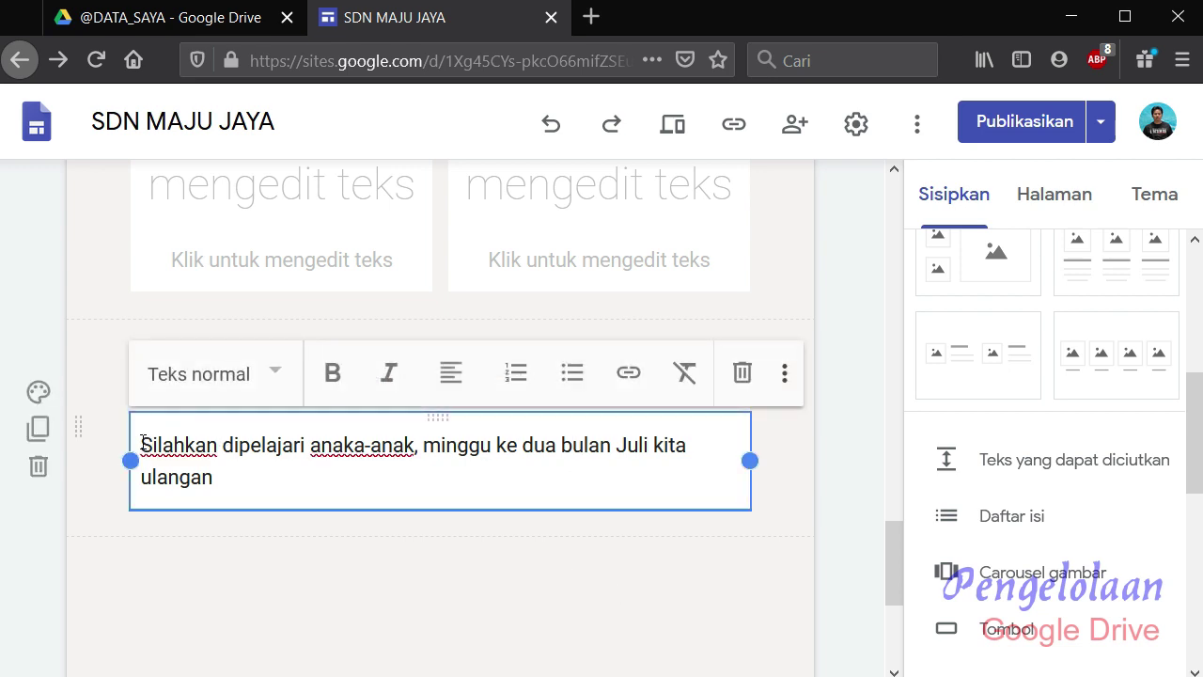
left_click_drag(143, 442, 213, 473)
left_click(451, 383)
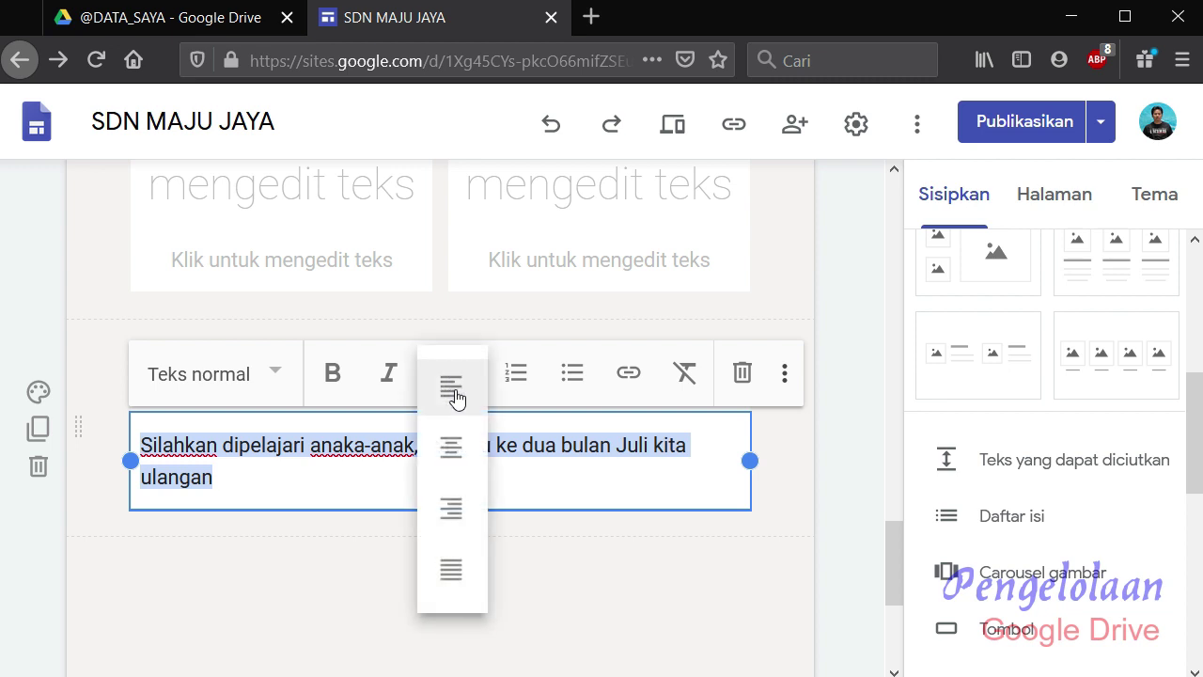
left_click(451, 449)
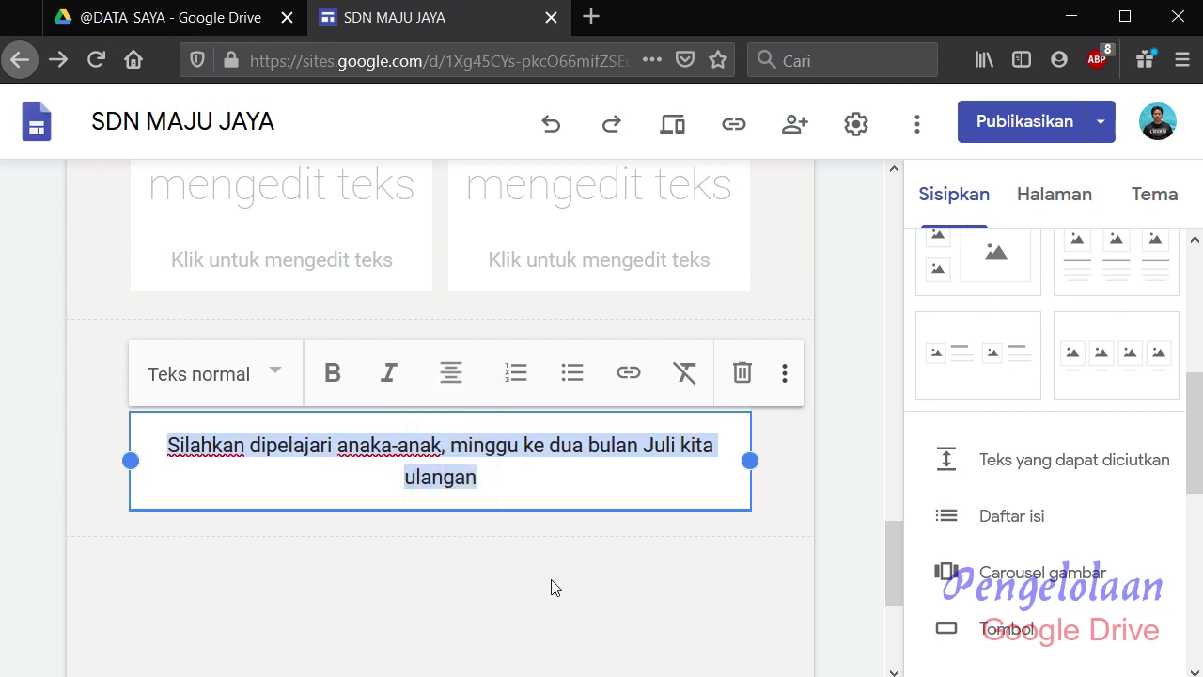
left_click(567, 584)
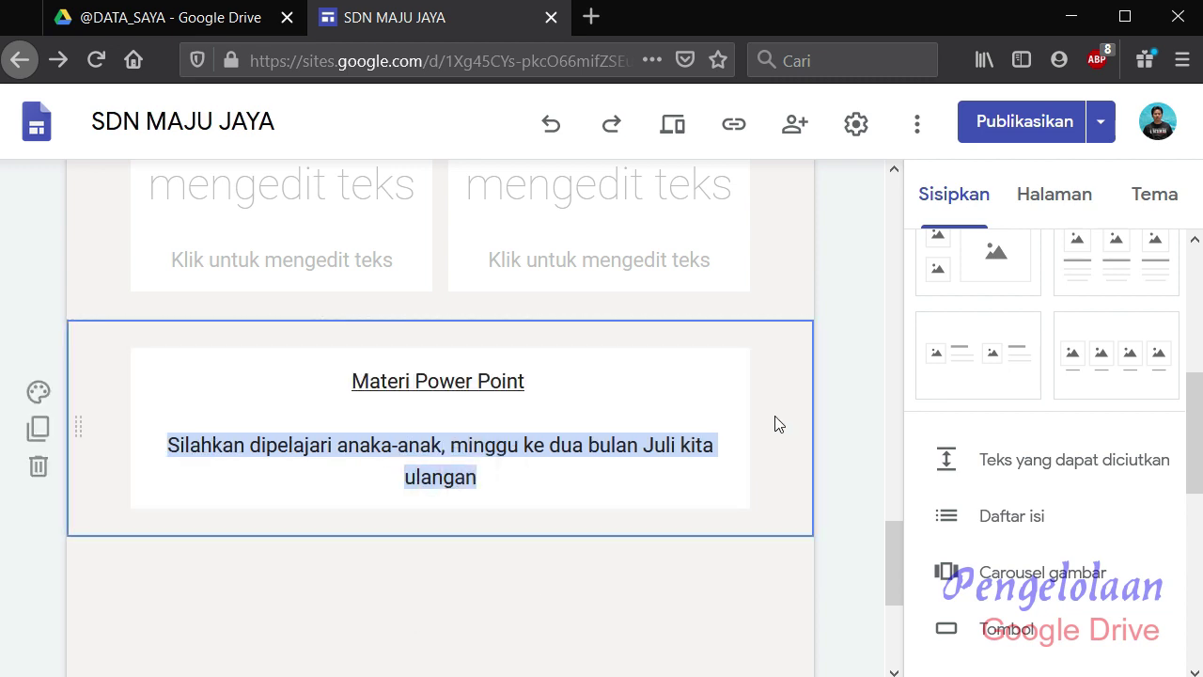
left_click(832, 318)
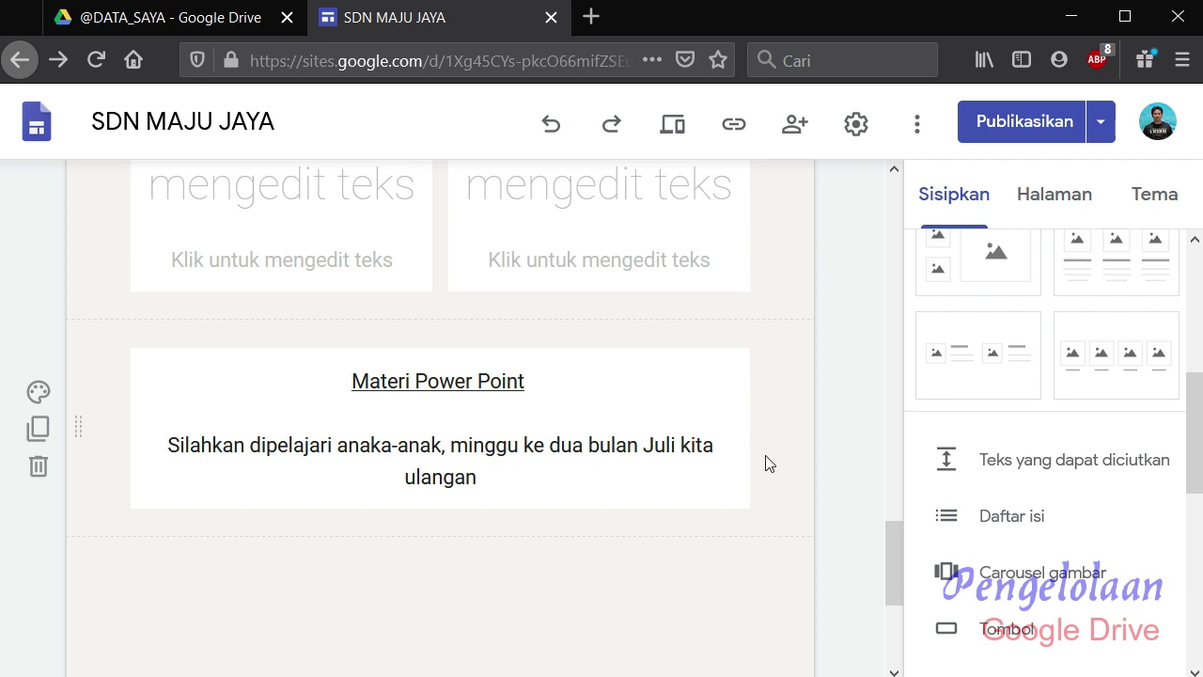
- Review the page in the editor from the "Materi Power Point" text block back up to the header banner
scroll(766, 463, "up", 3)
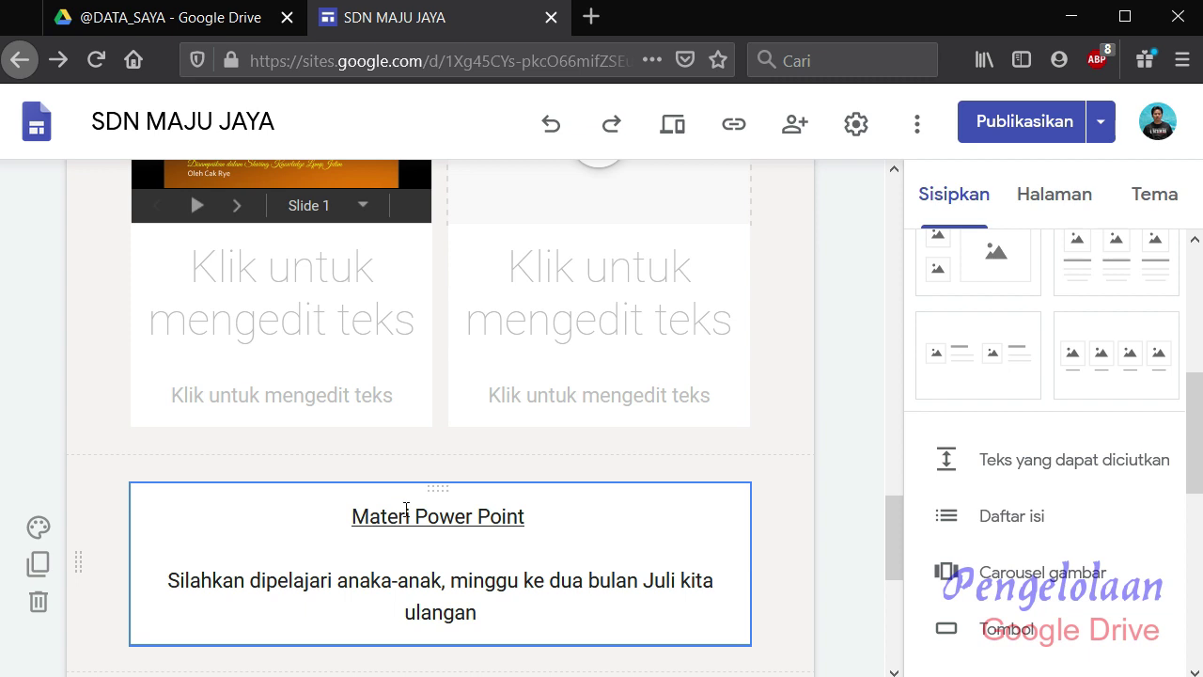
scroll(797, 428, "up", 10)
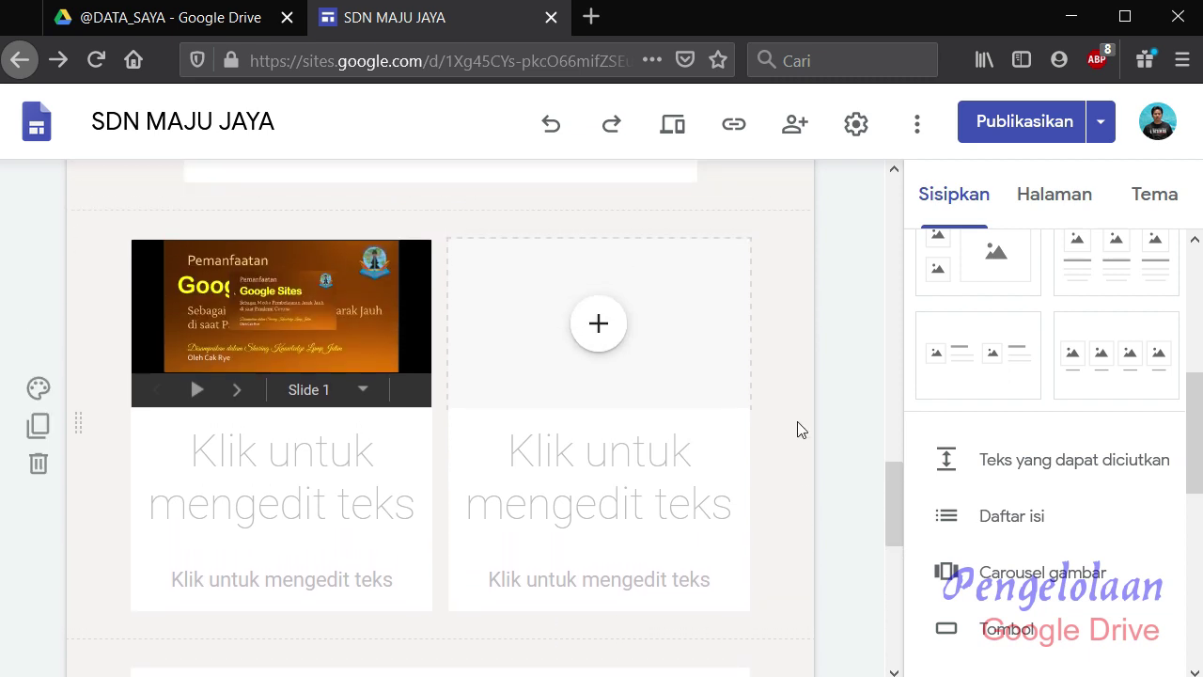
scroll(797, 428, "up", 10)
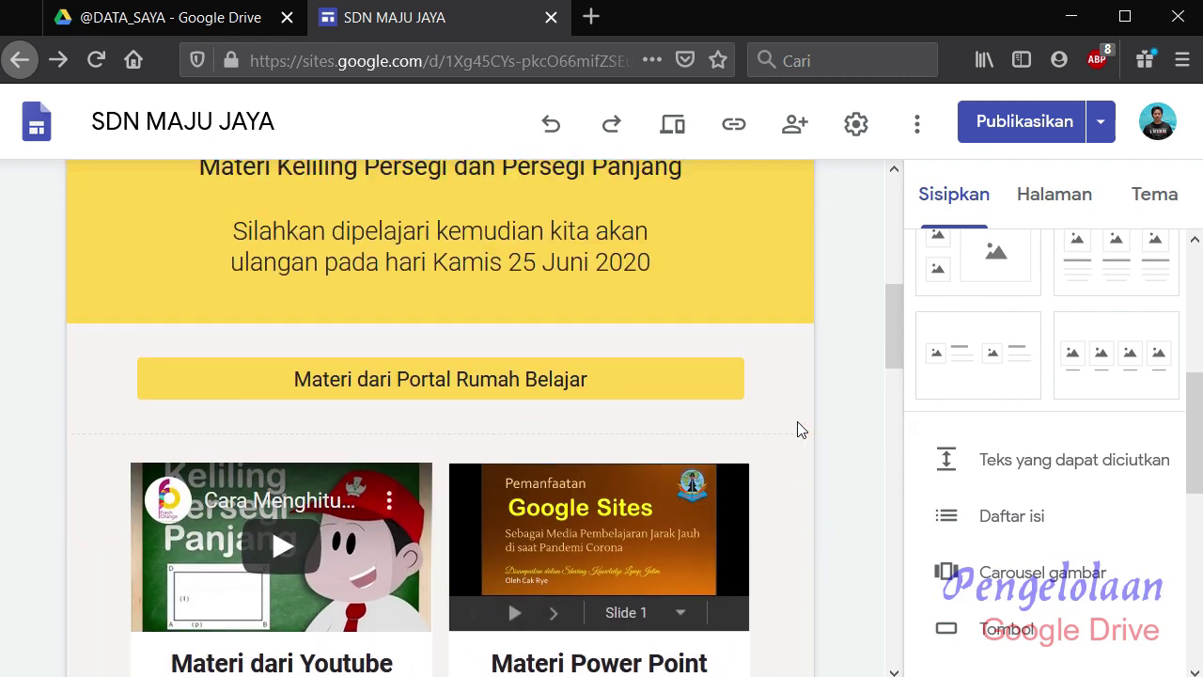
scroll(797, 428, "down", 10)
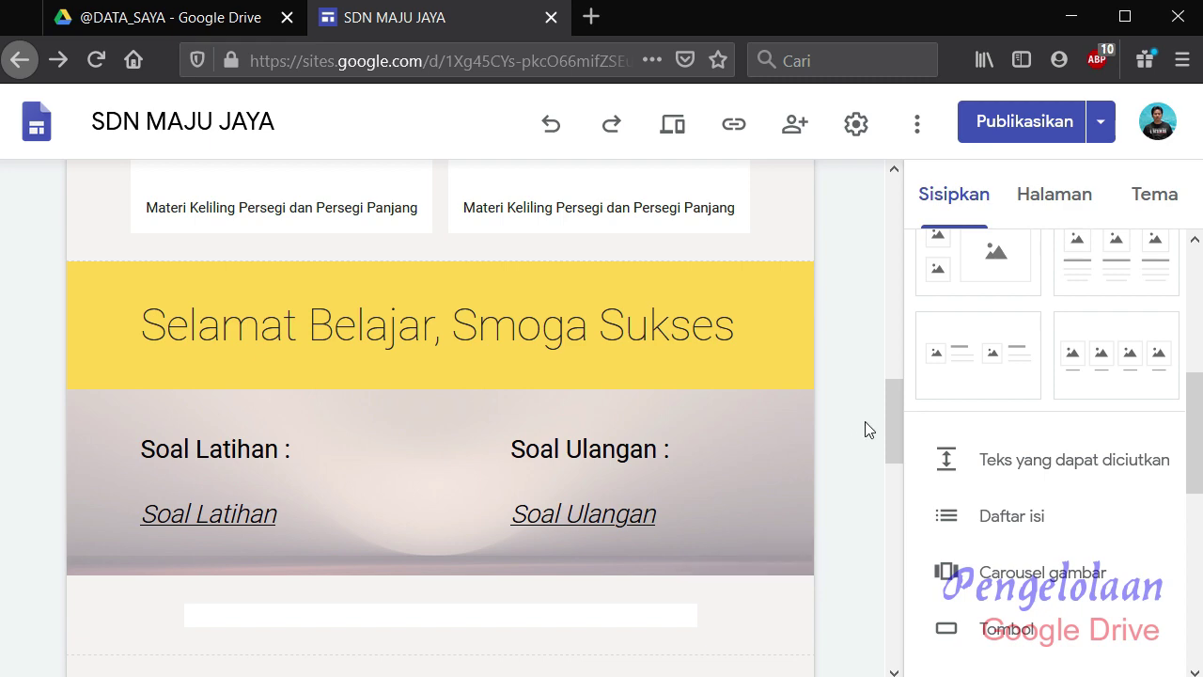
left_click_drag(891, 412, 891, 190)
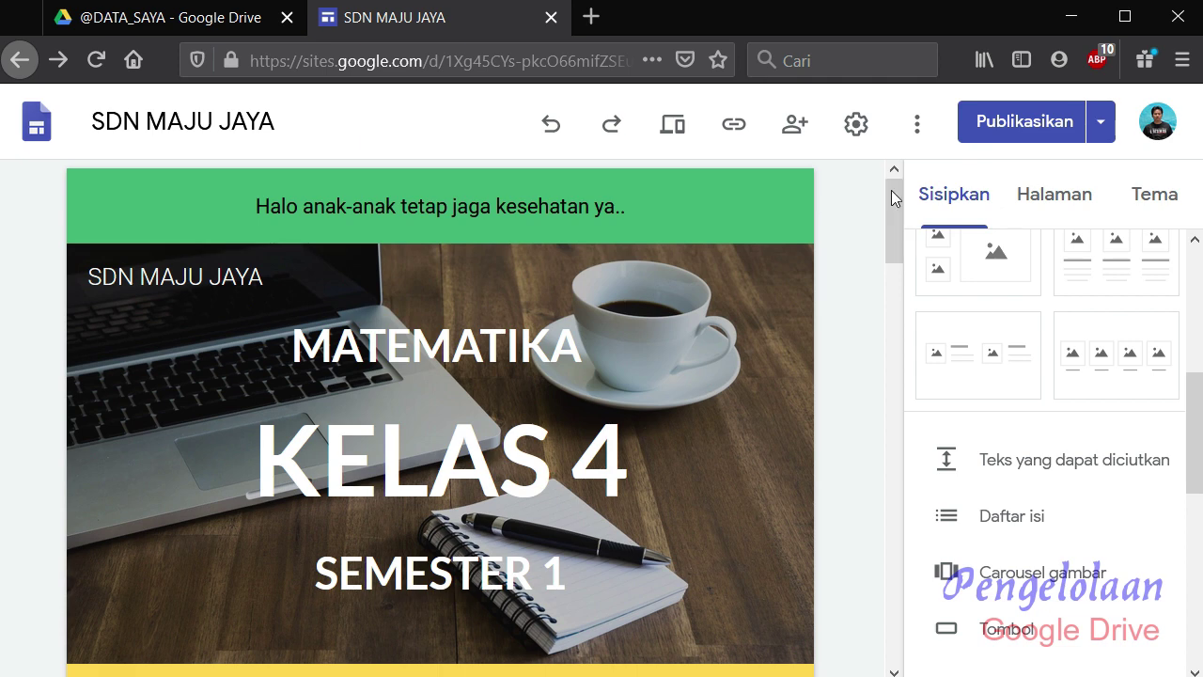
- Compare the draft of Halaman Muka with the currently published version and publish the changes
left_click(1030, 122)
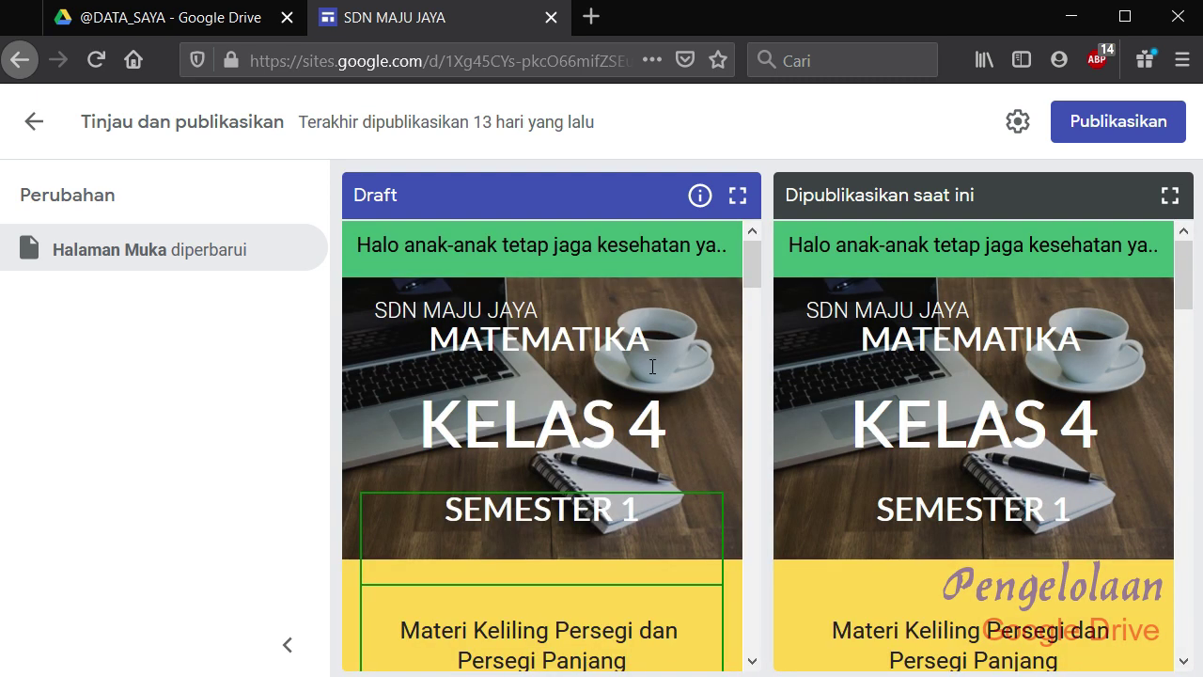
scroll(557, 361, "down", 15)
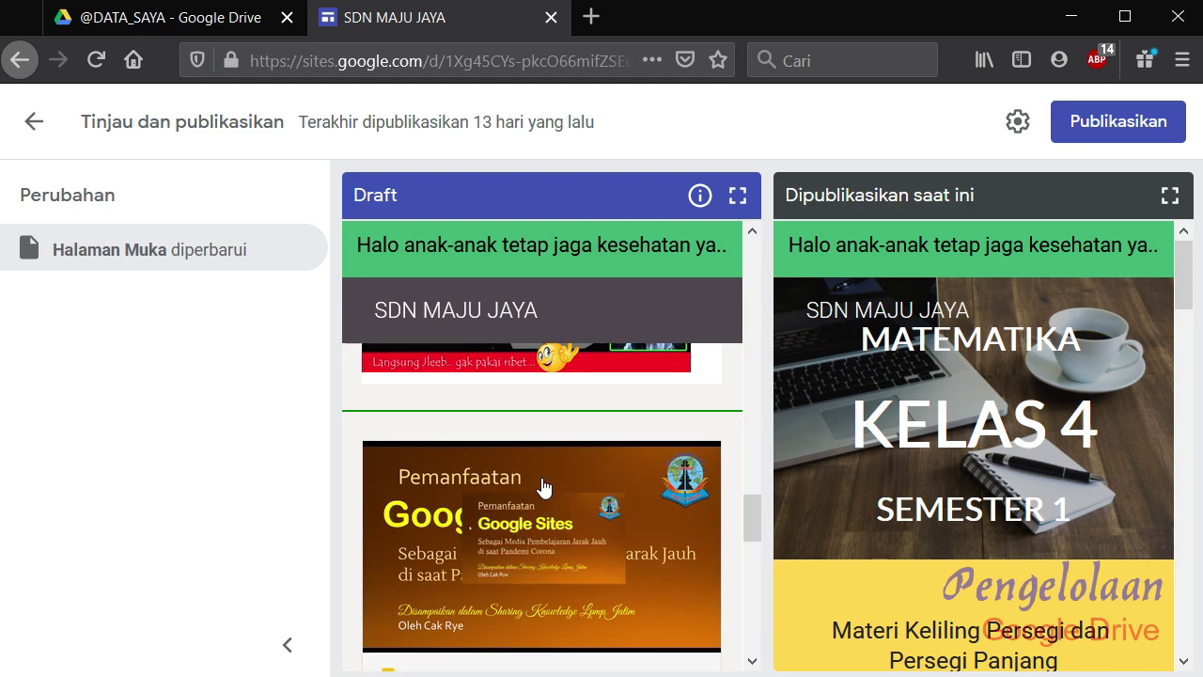
scroll(547, 442, "up", 5)
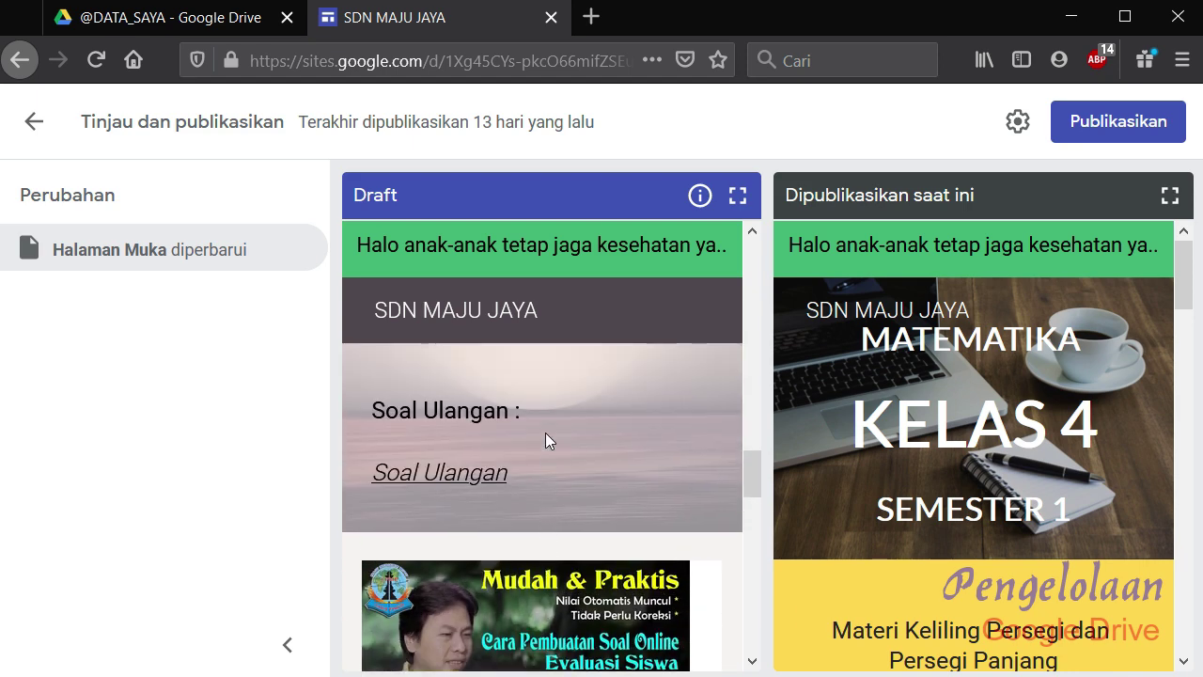
scroll(545, 439, "down", 5)
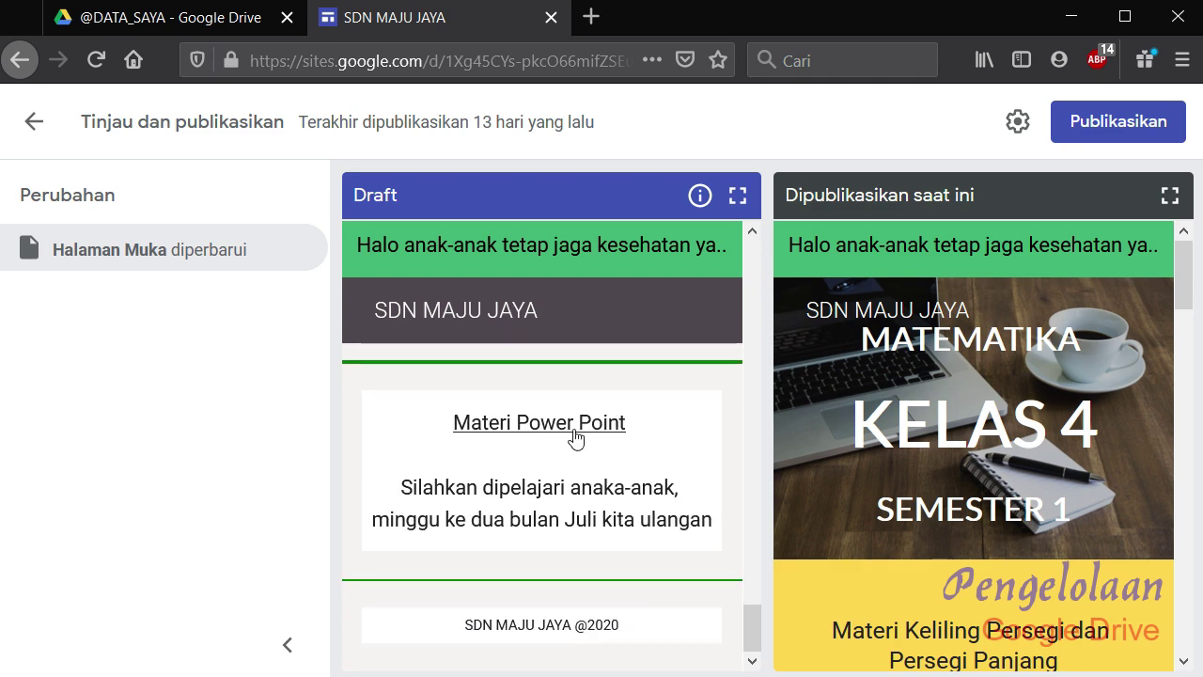
scroll(1053, 451, "down", 10)
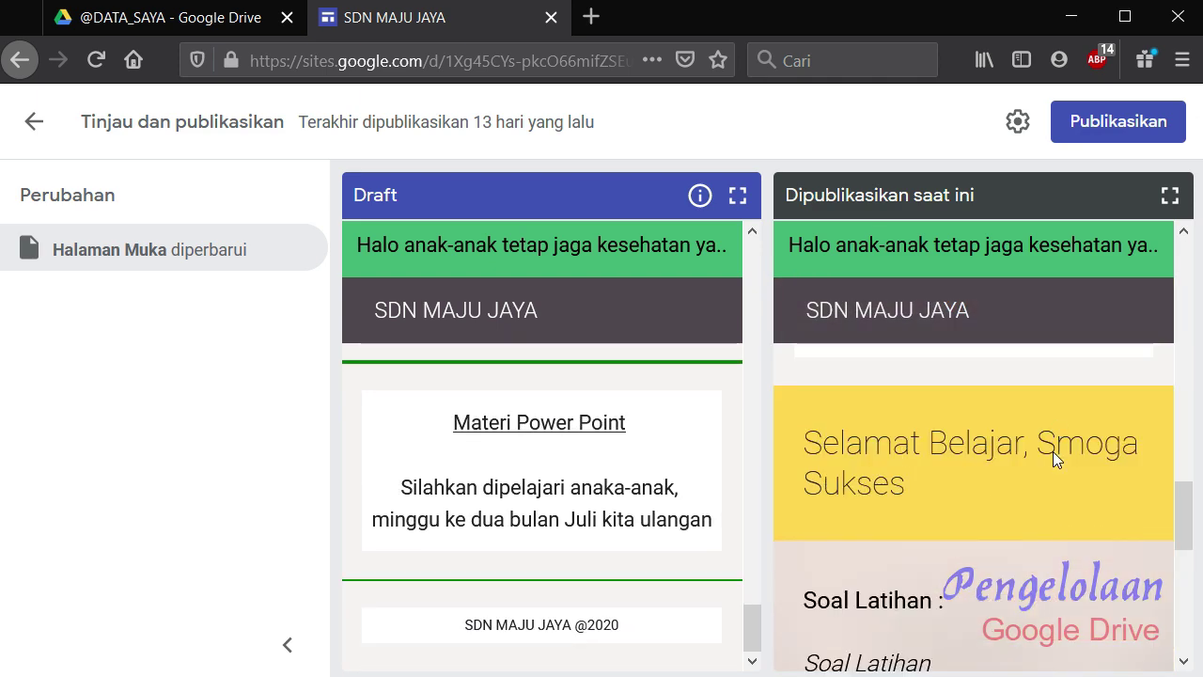
scroll(1053, 451, "up", 4)
scroll(1052, 451, "down", 1)
scroll(1052, 451, "up", 1)
scroll(1052, 451, "up", 7)
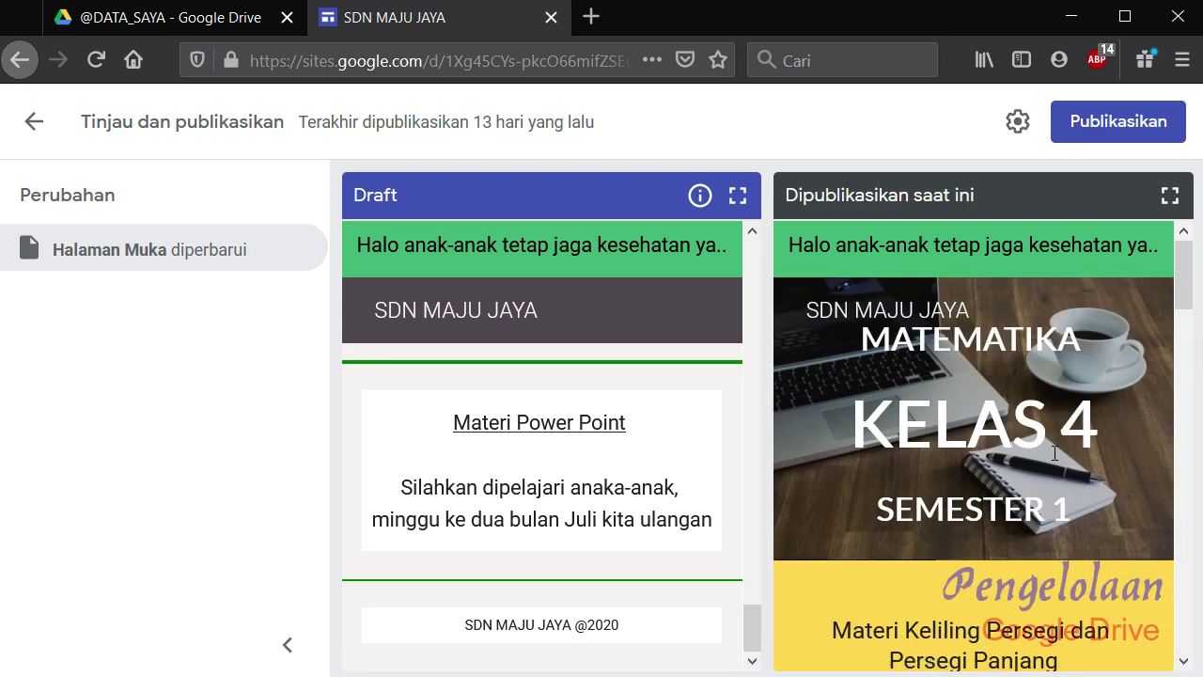
left_click(1116, 120)
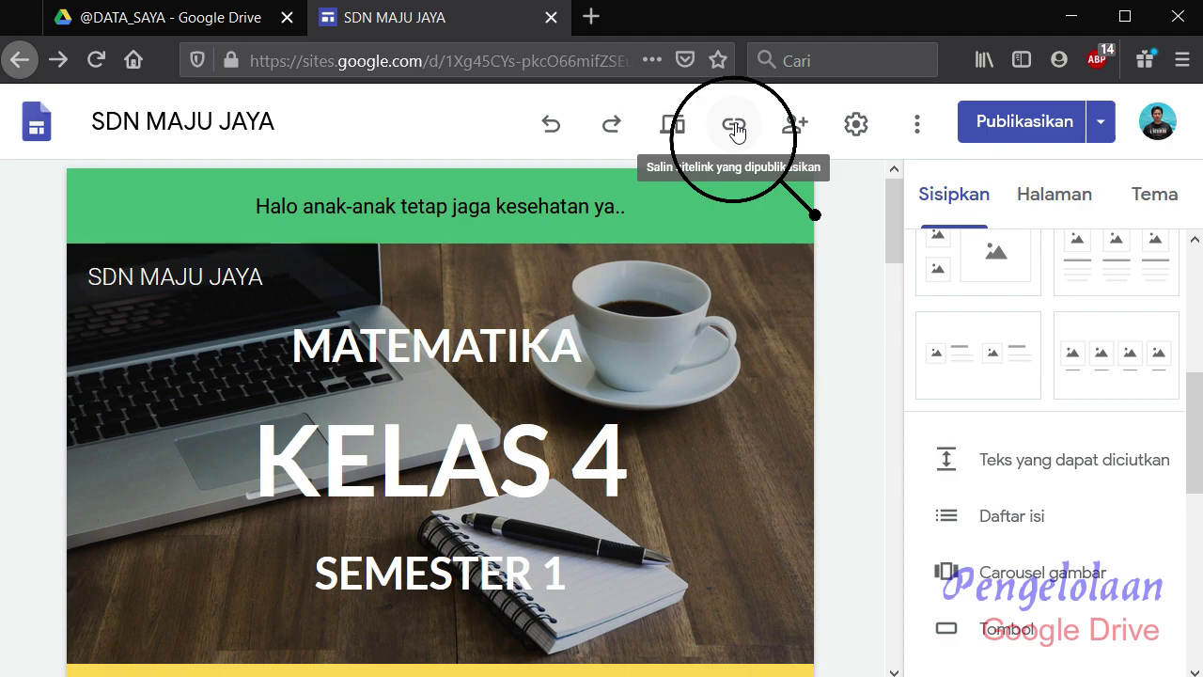
left_click(735, 130)
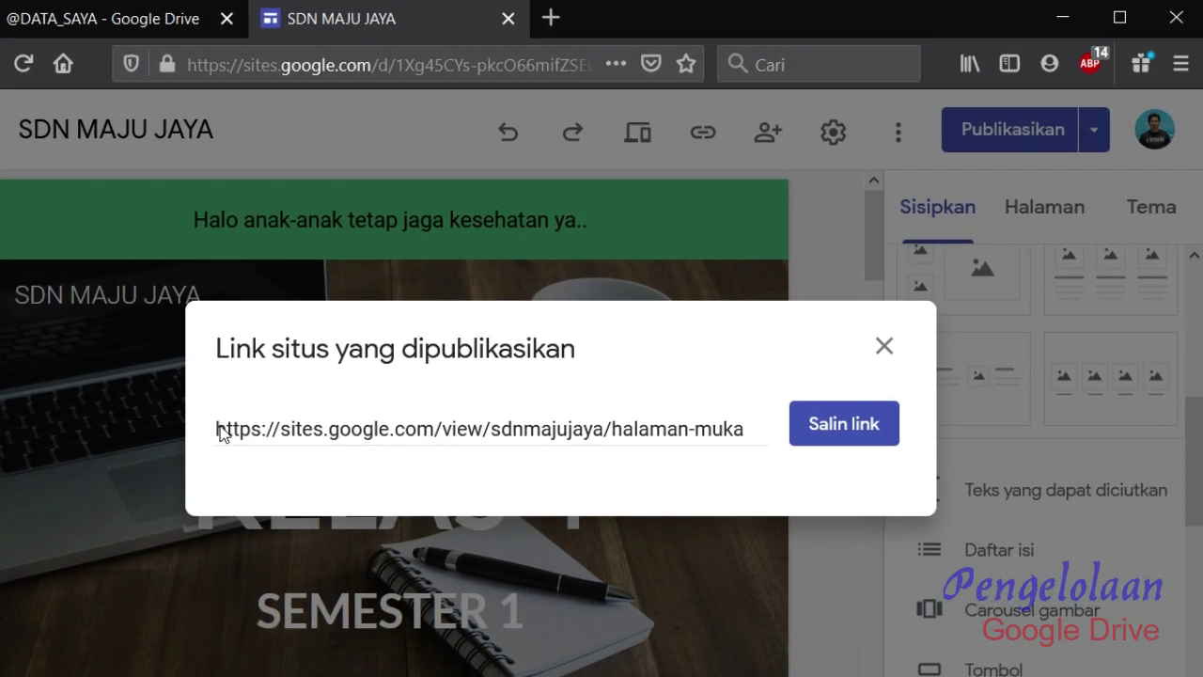
left_click_drag(210, 435, 749, 478)
key("ctrl+c")
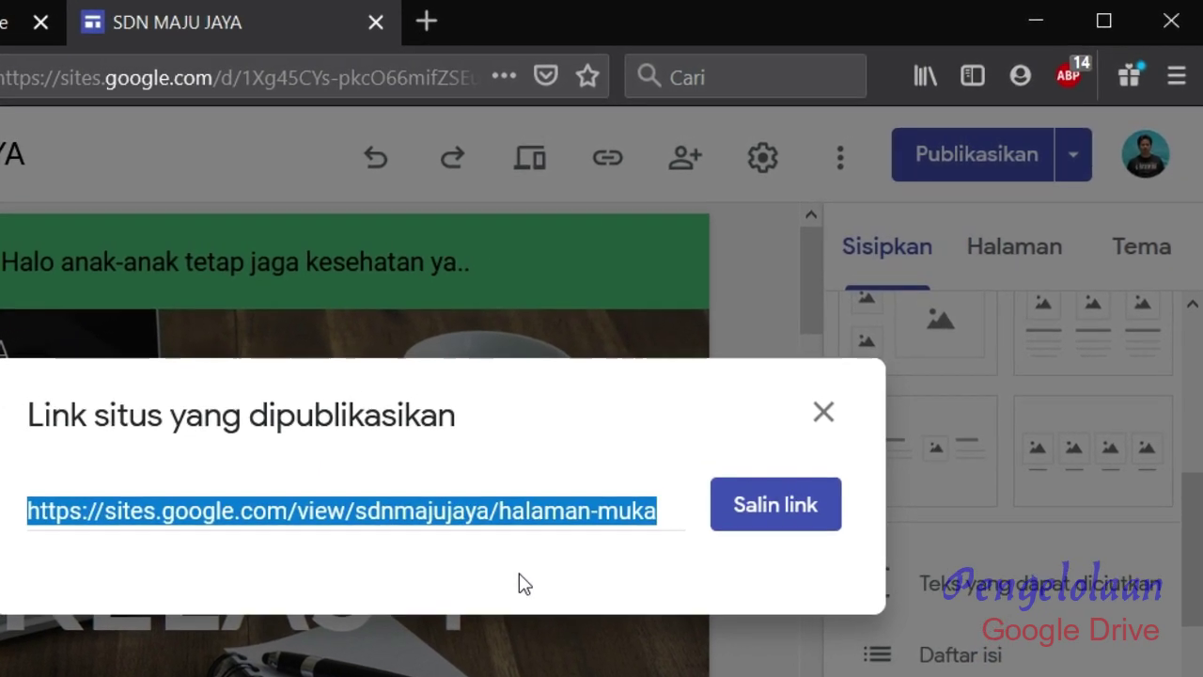
left_click(787, 523)
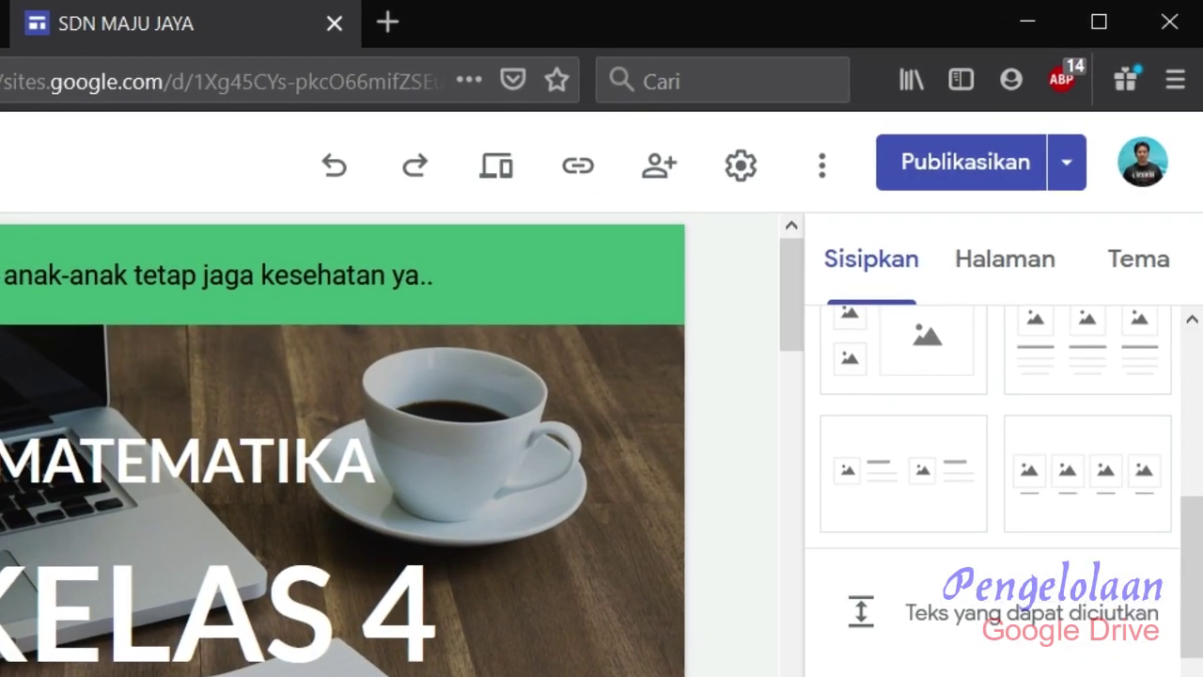
- Switch to Notepad and add the heading "Link Web Sekolahku :" below the quiz link, with the copied site link beneath it
key("alt+Tab")
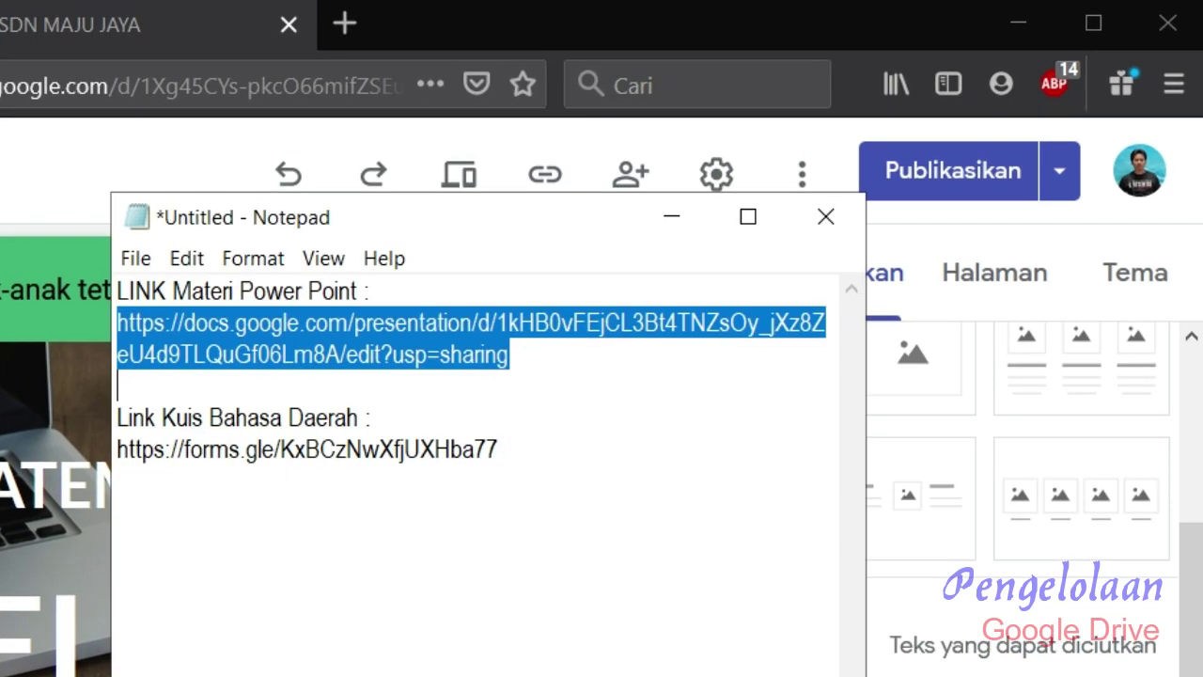
left_click(410, 534)
type("WEB")
key("BackSpace")
key("BackSpace")
key("BackSpace")
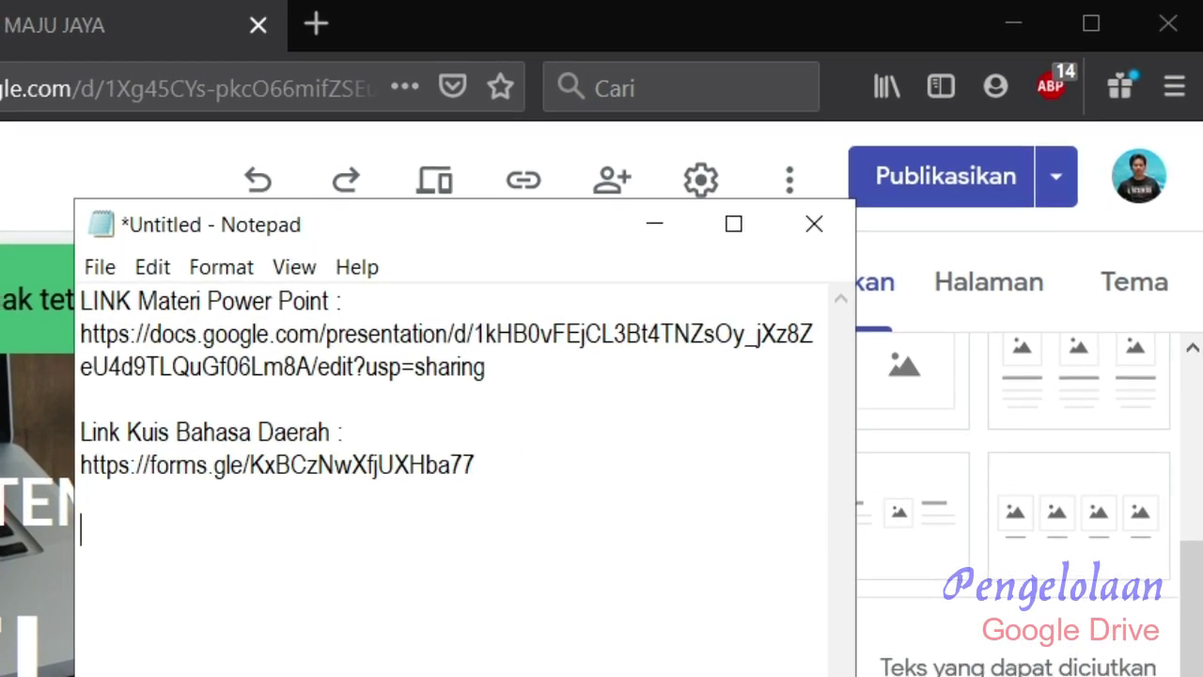
type("Link Web Sekolahku :")
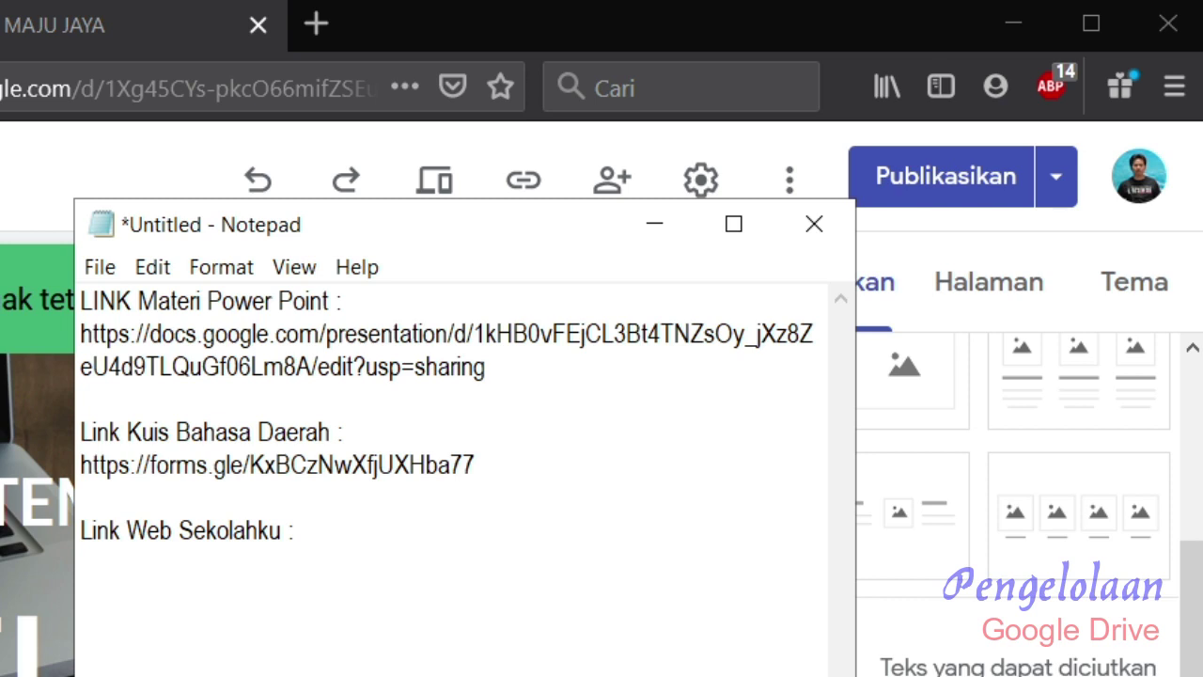
key("Return")
key("ctrl+v")
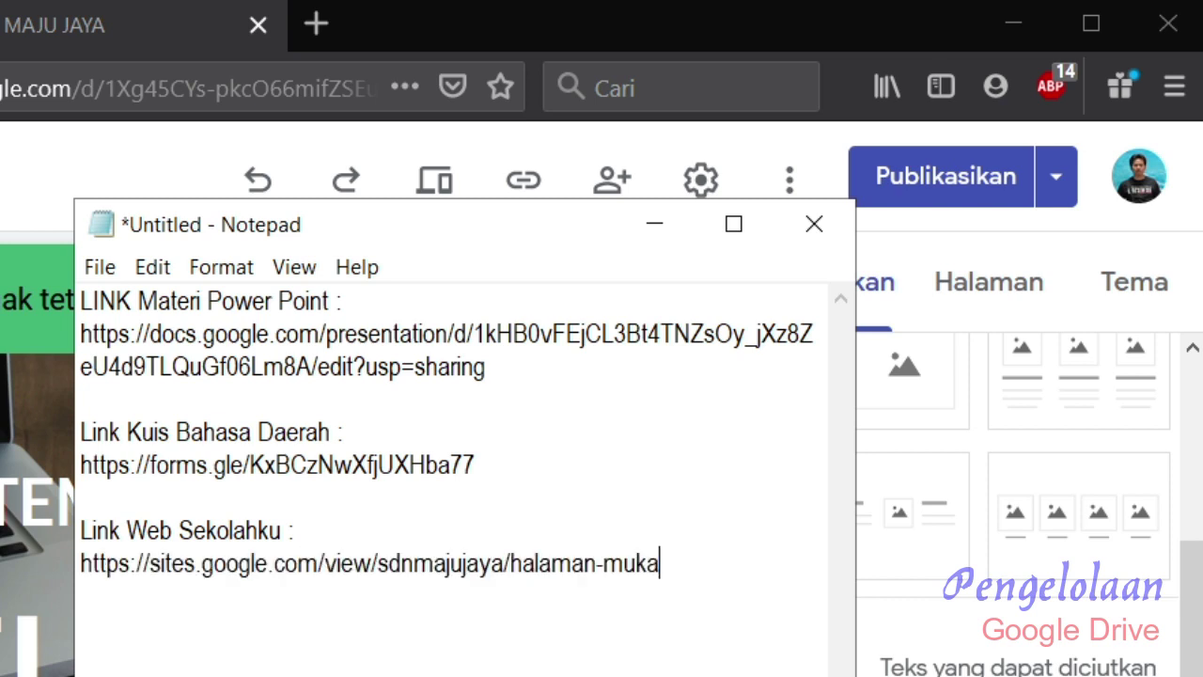
- Copy the school site link from the Notepad note and return to the site editor in the browser
left_click_drag(662, 564, 56, 554)
key("ctrl+c")
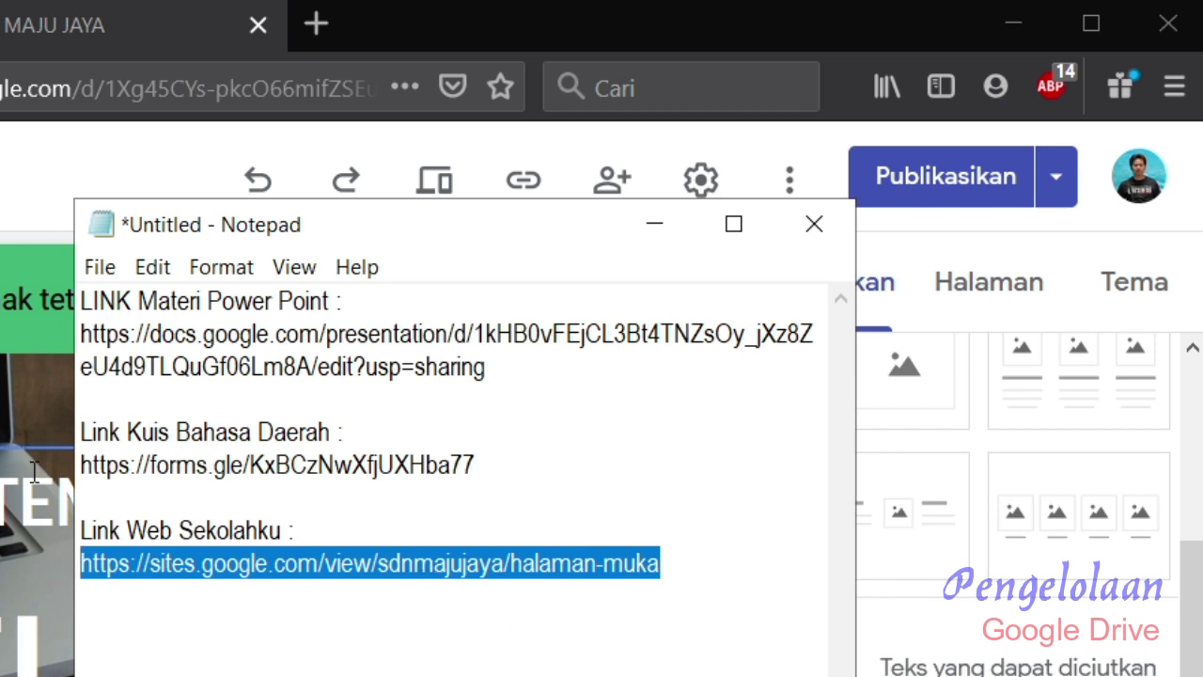
left_click(102, 32)
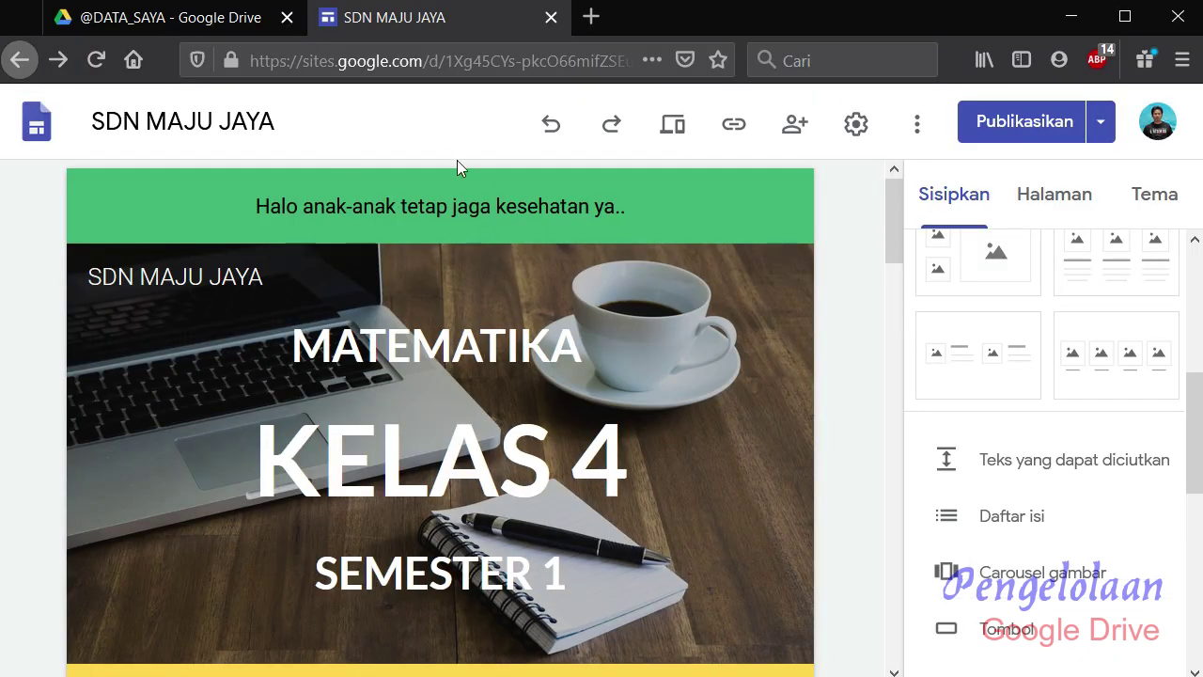
- Preview the site at tablet size, look through its sections, and return to the editor
left_click(674, 125)
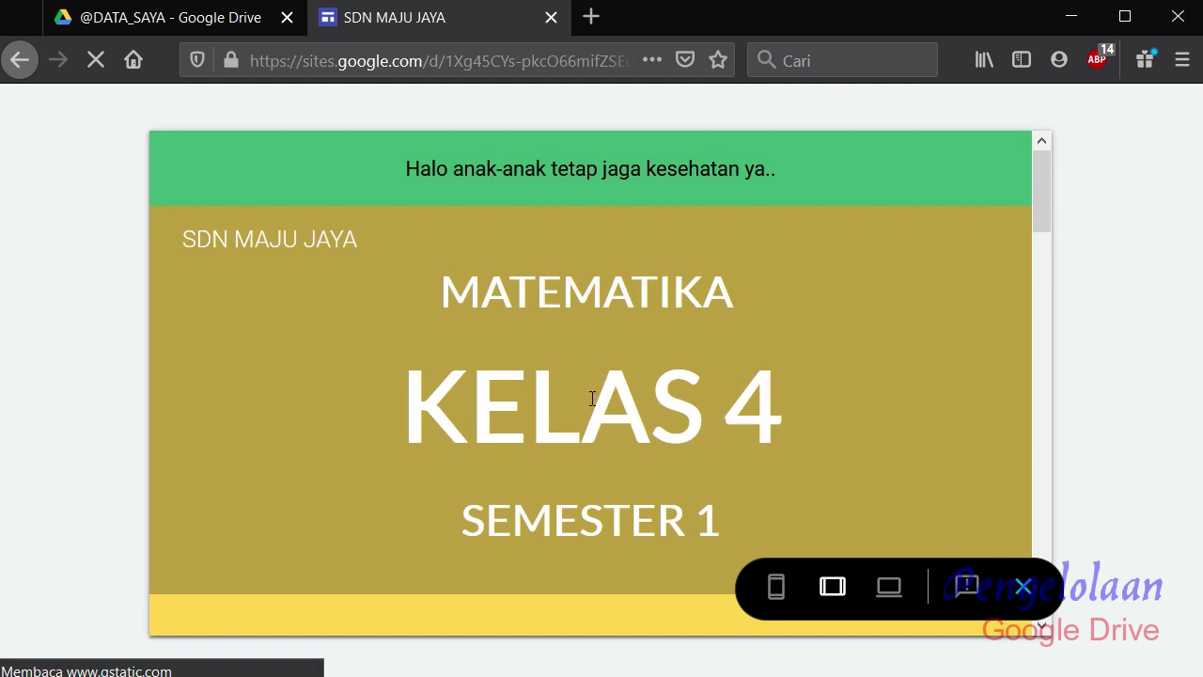
scroll(590, 404, "down", 6)
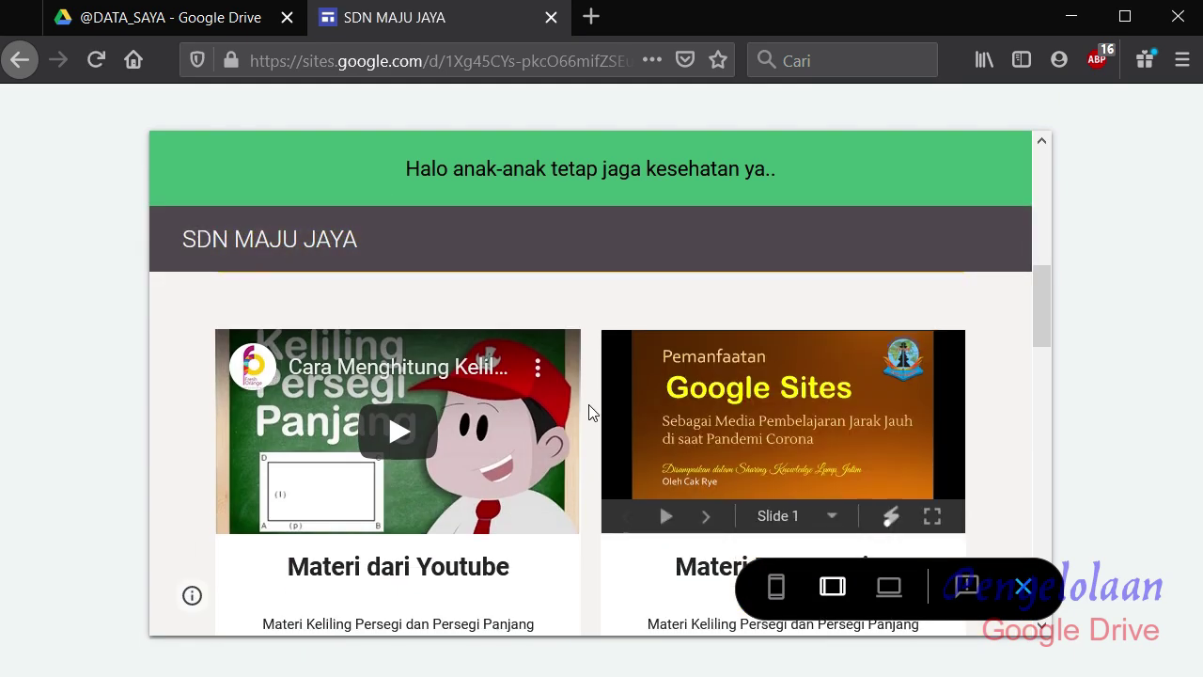
scroll(588, 404, "down", 6)
scroll(588, 413, "down", 8)
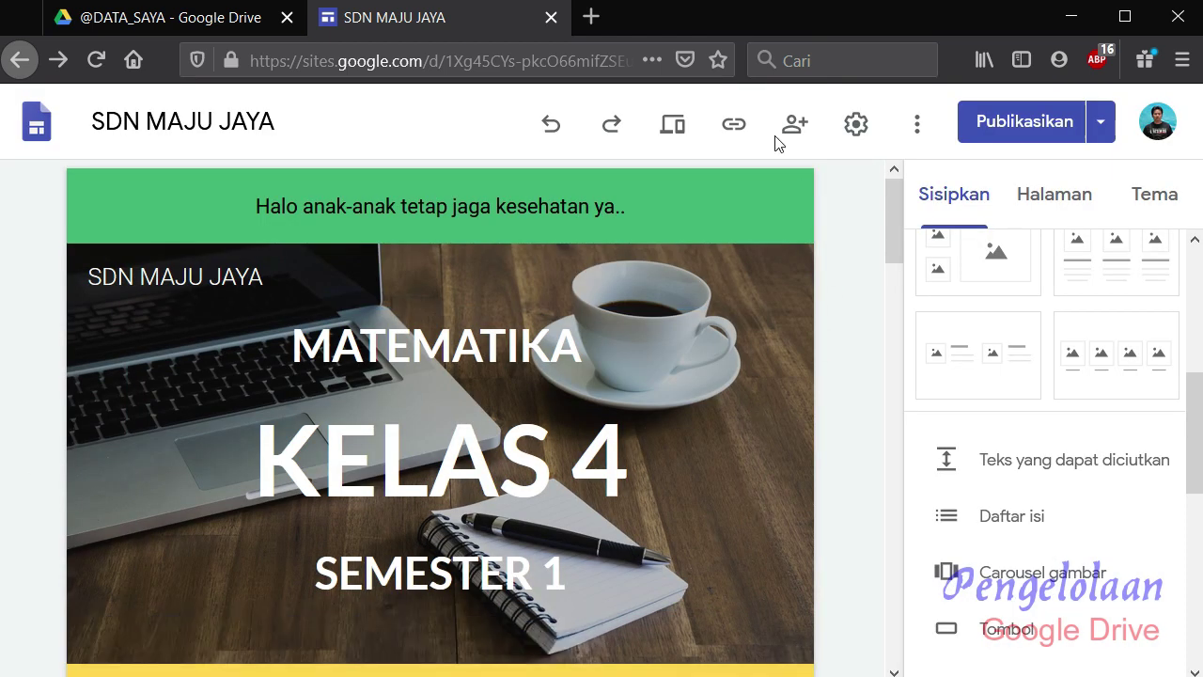
left_click(591, 18)
right_click(408, 59)
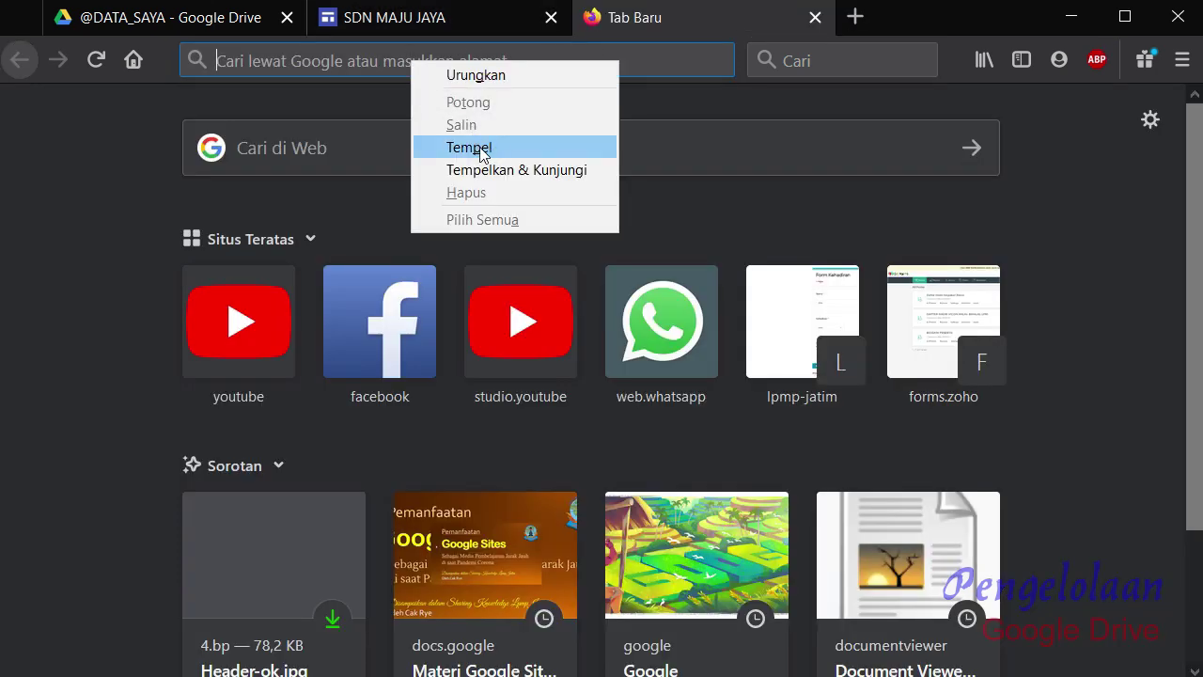
left_click(460, 20)
left_click(467, 26)
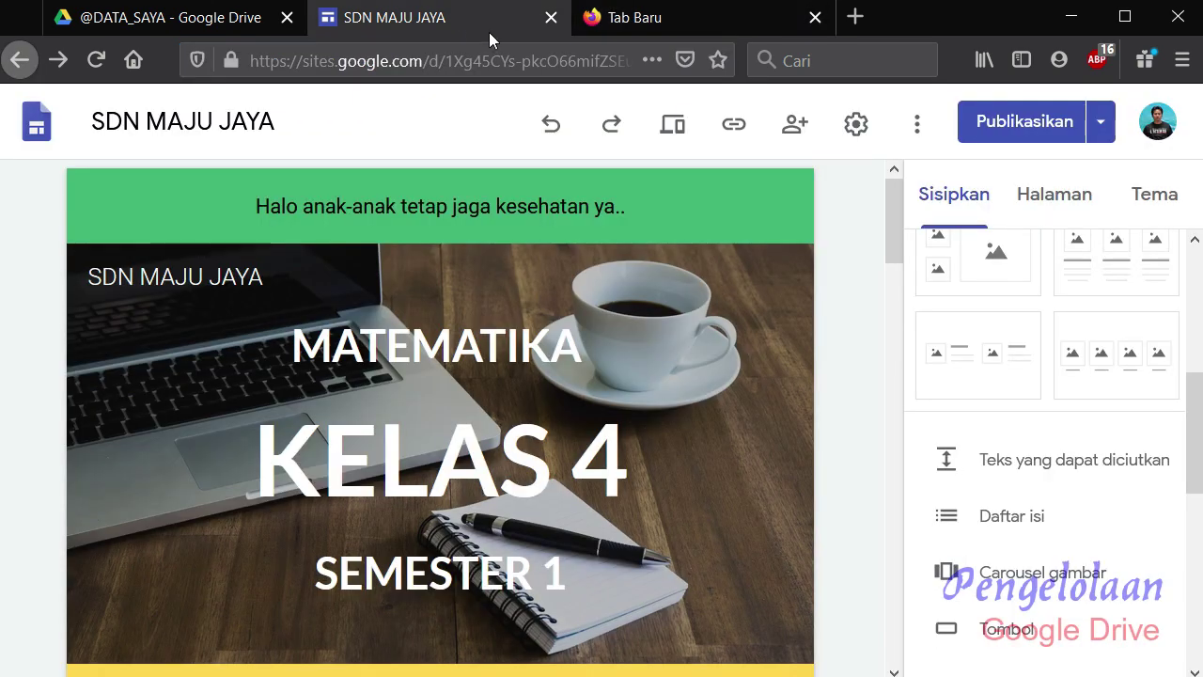
left_click(672, 23)
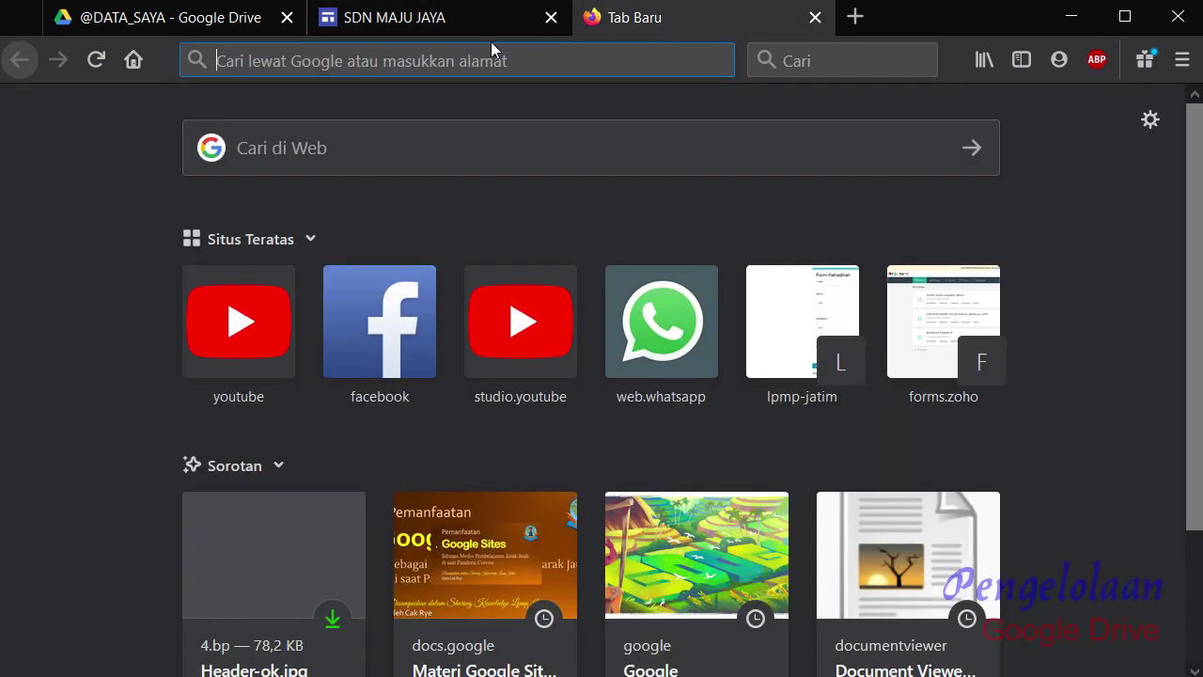
right_click(427, 59)
left_click(505, 148)
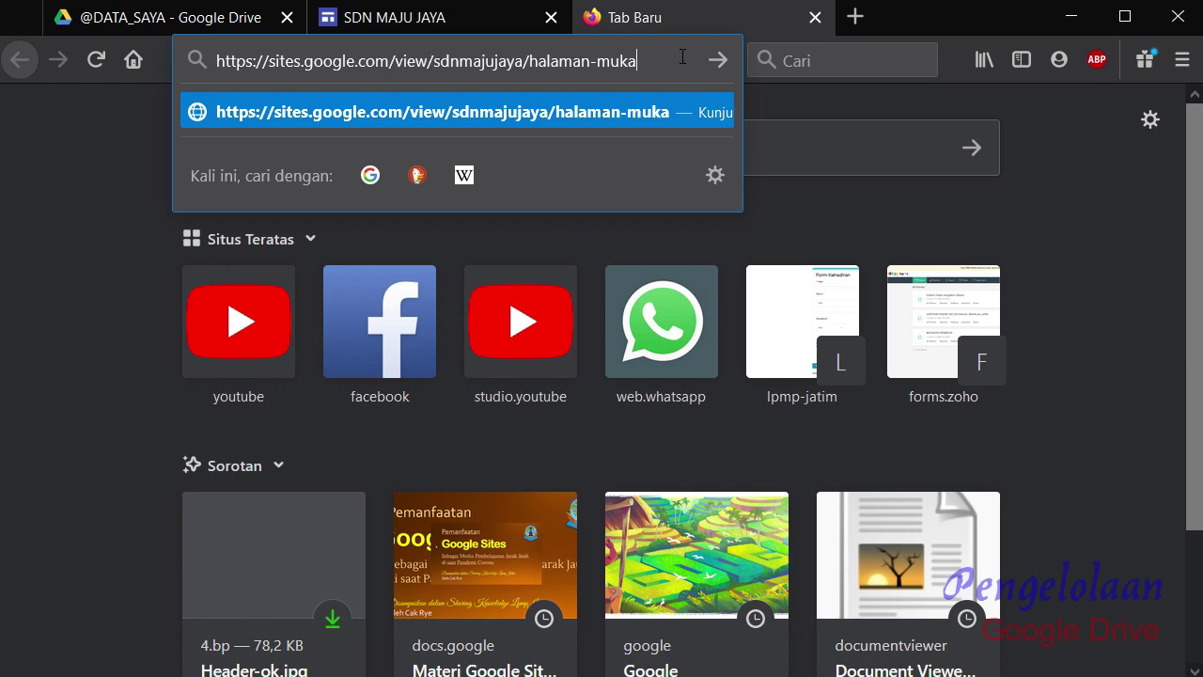
key("Return")
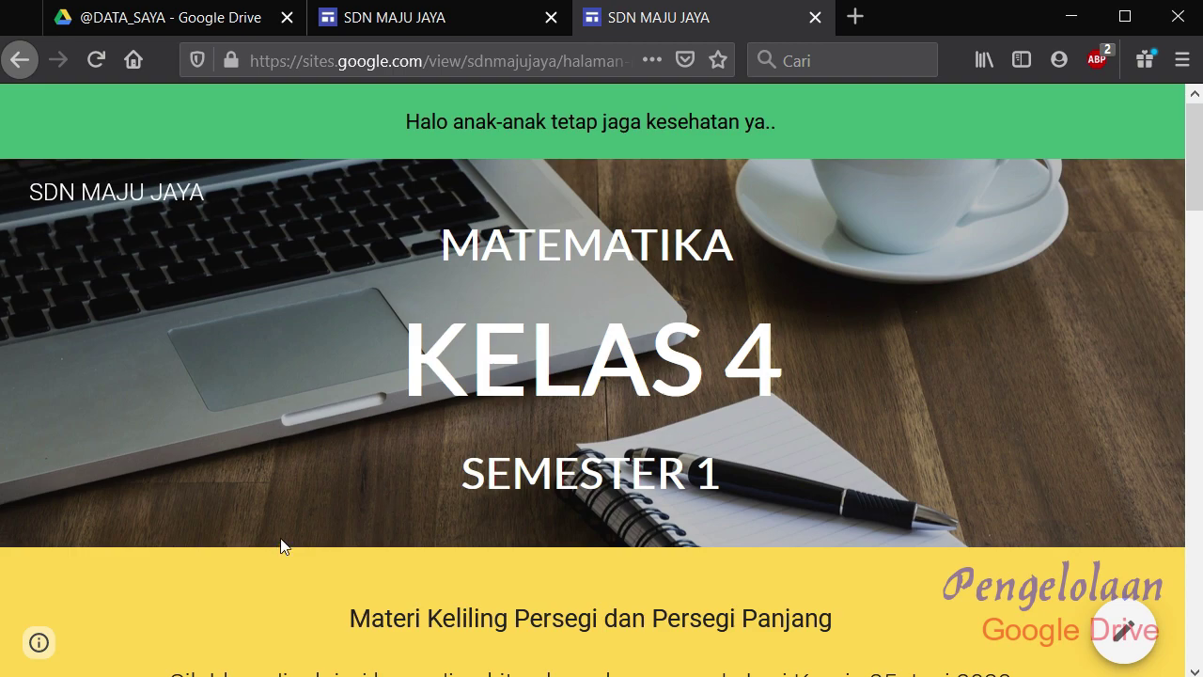
- Look down the published page and start playing the slide presentation embedded near its end
scroll(337, 503, "down", 15)
scroll(336, 498, "down", 10)
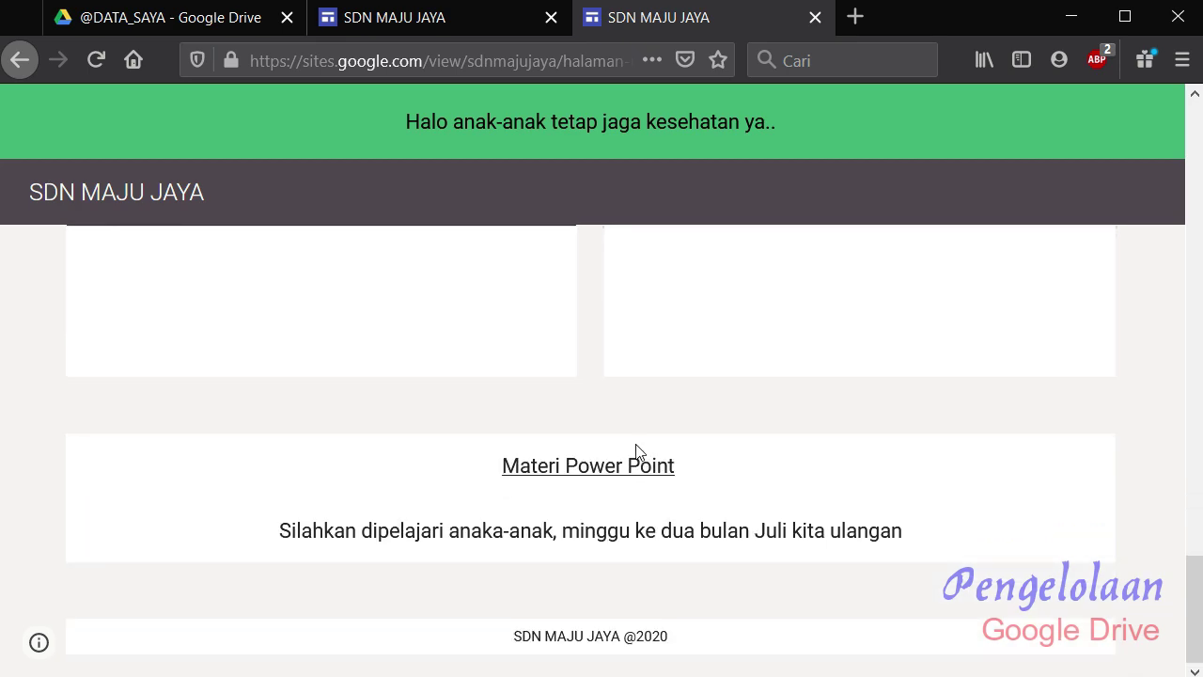
scroll(328, 382, "up", 4)
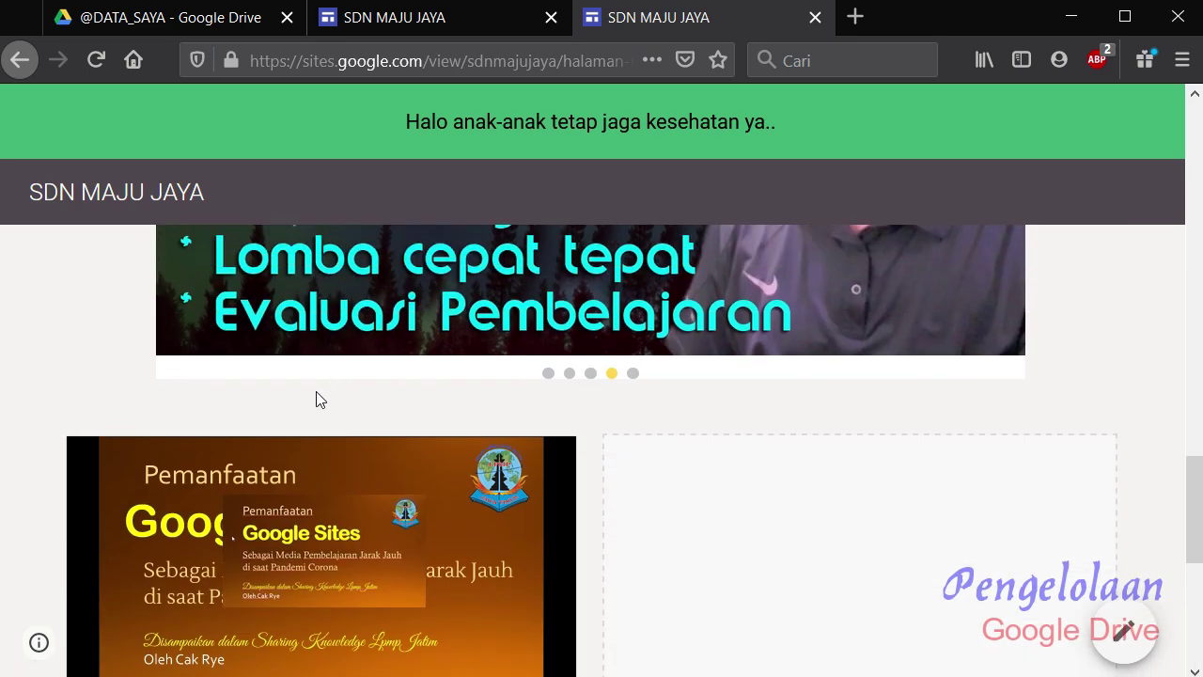
scroll(330, 477, "down", 3)
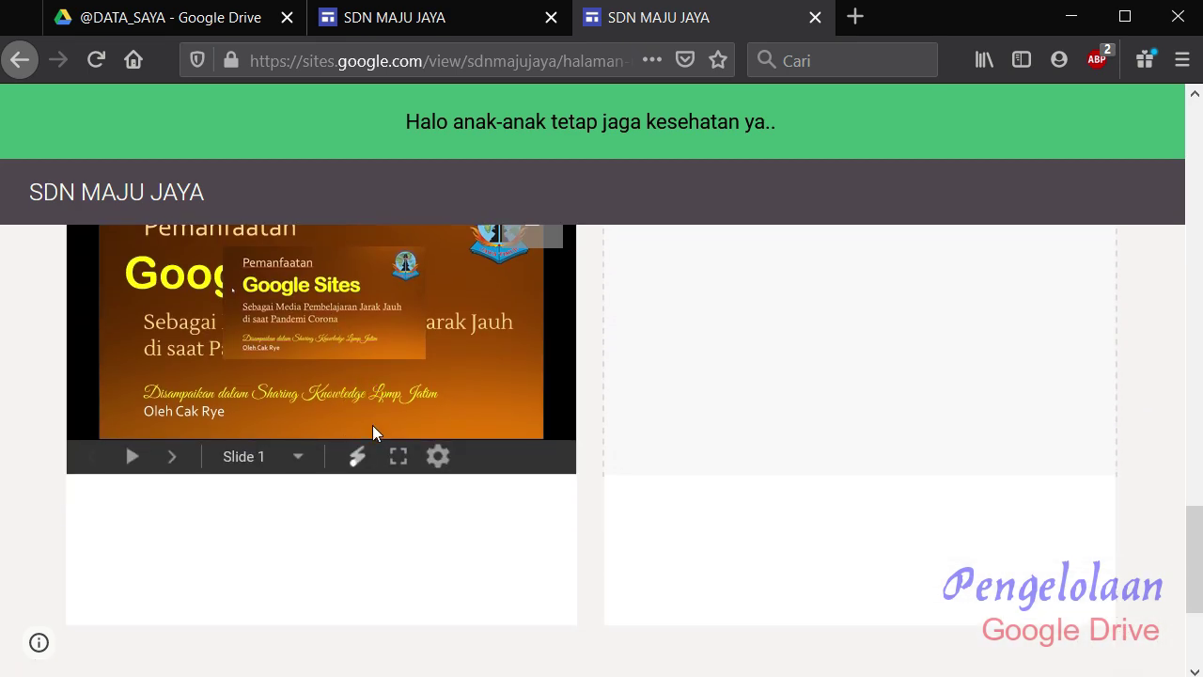
scroll(328, 461, "up", 2)
left_click(135, 581)
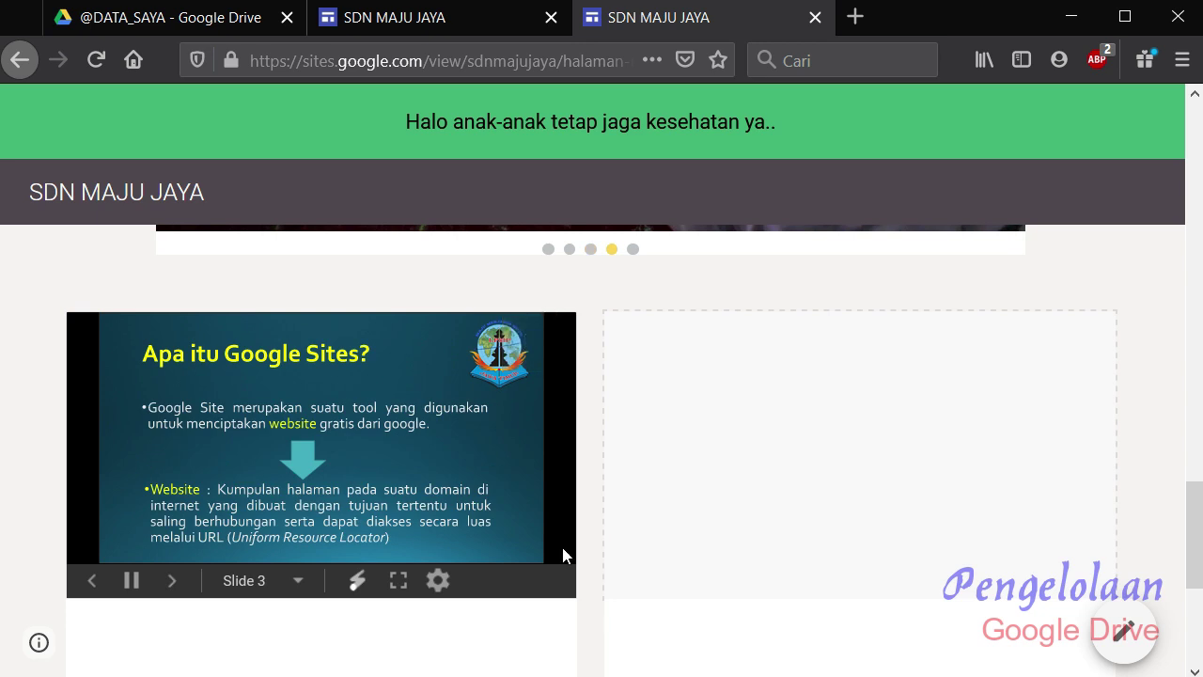
- View the embedded presentation in full screen, return to the page and pause the playback
left_click(399, 582)
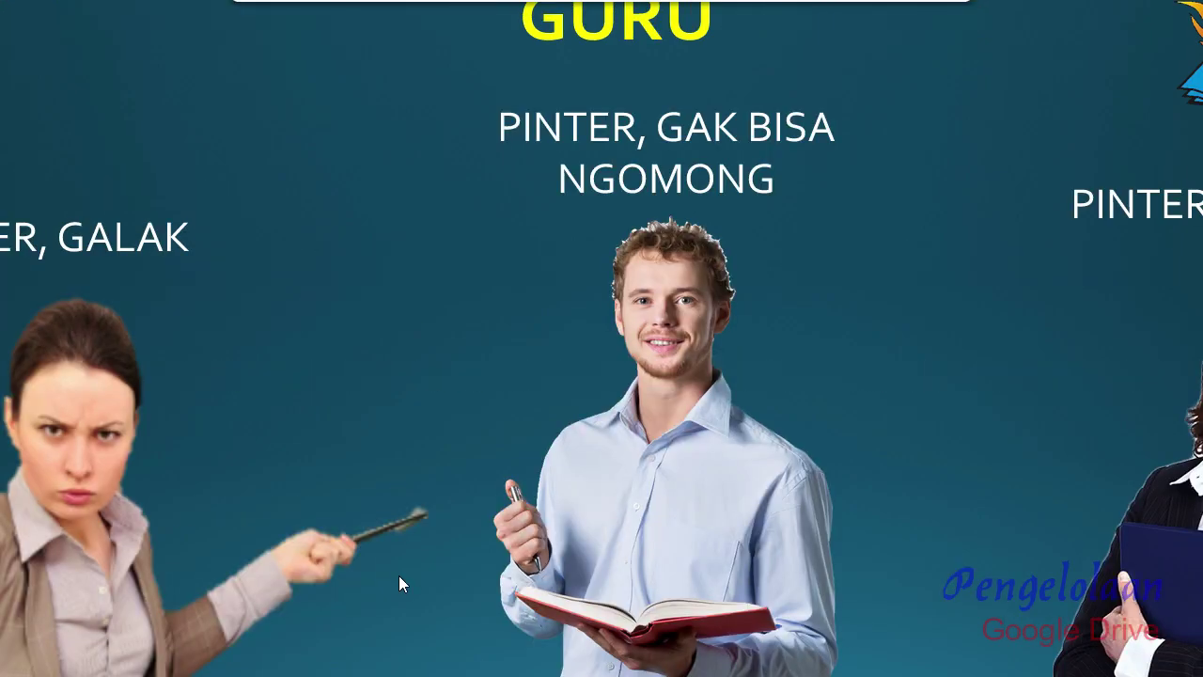
key("Escape")
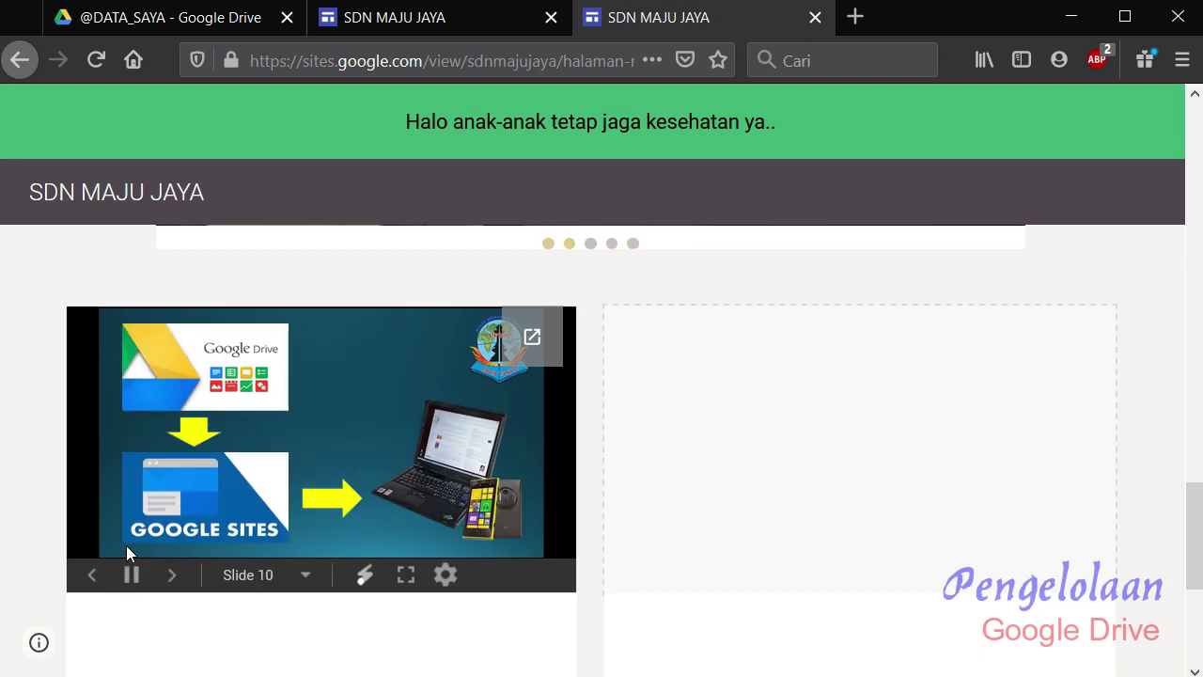
left_click(131, 576)
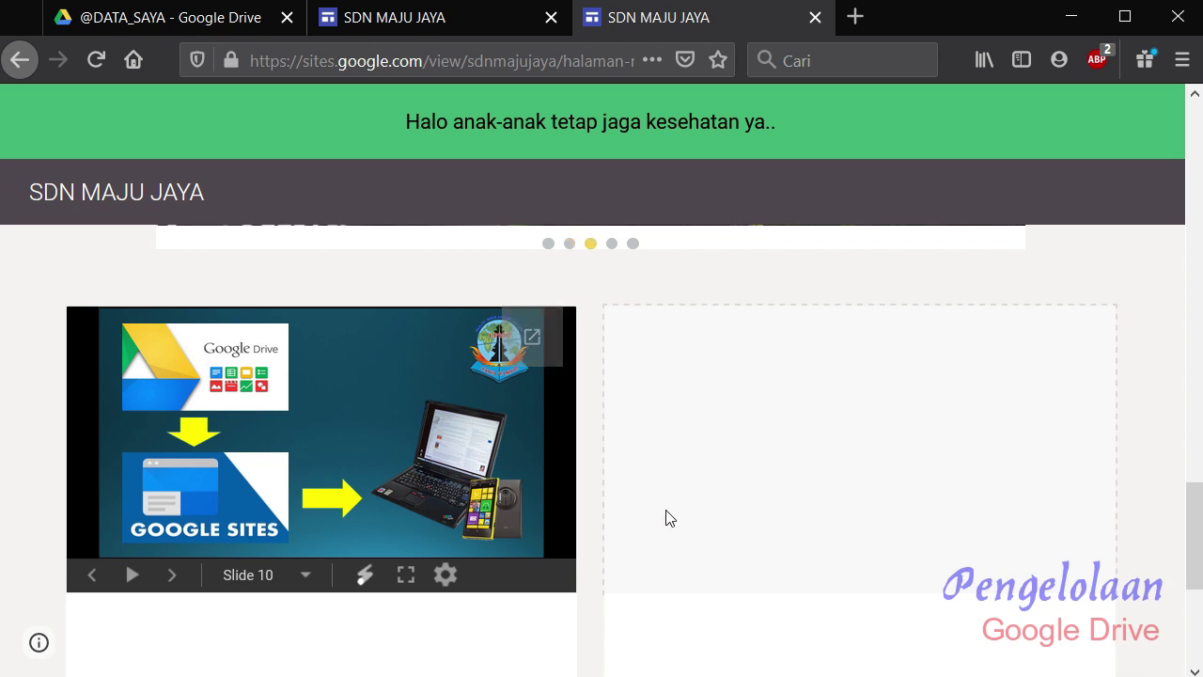
- Test the "Materi Power Point" link near the page's end by opening its presentation
scroll(666, 518, "down", 4)
scroll(667, 517, "down", 1)
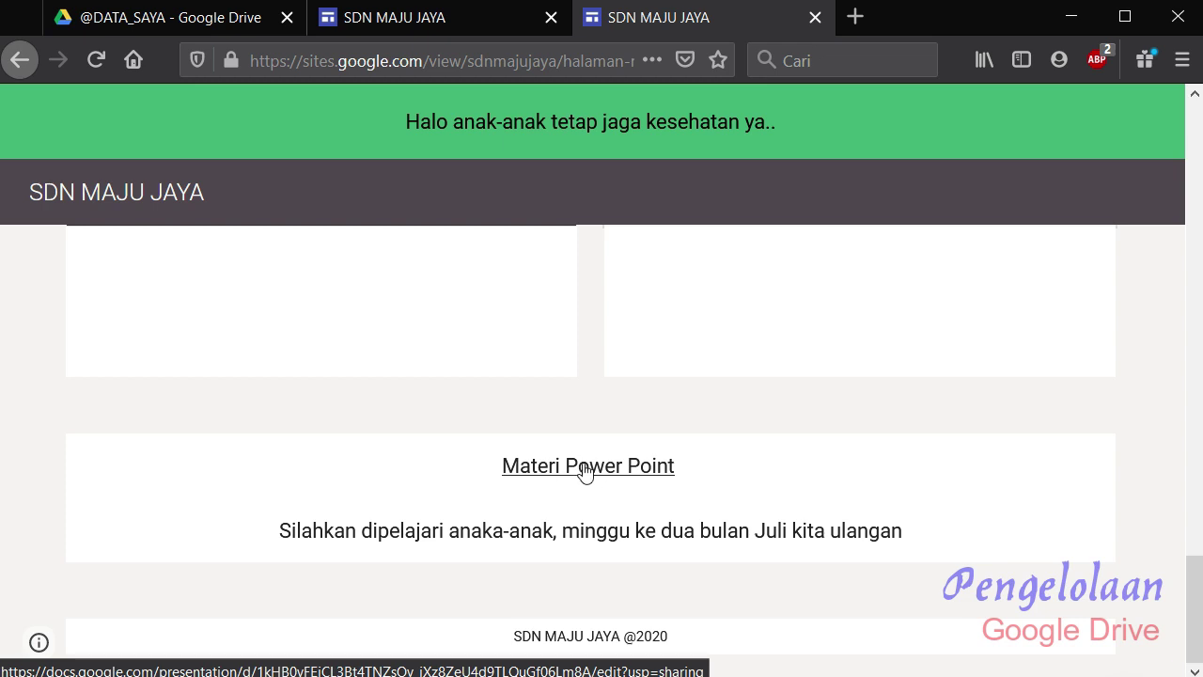
left_click(584, 470)
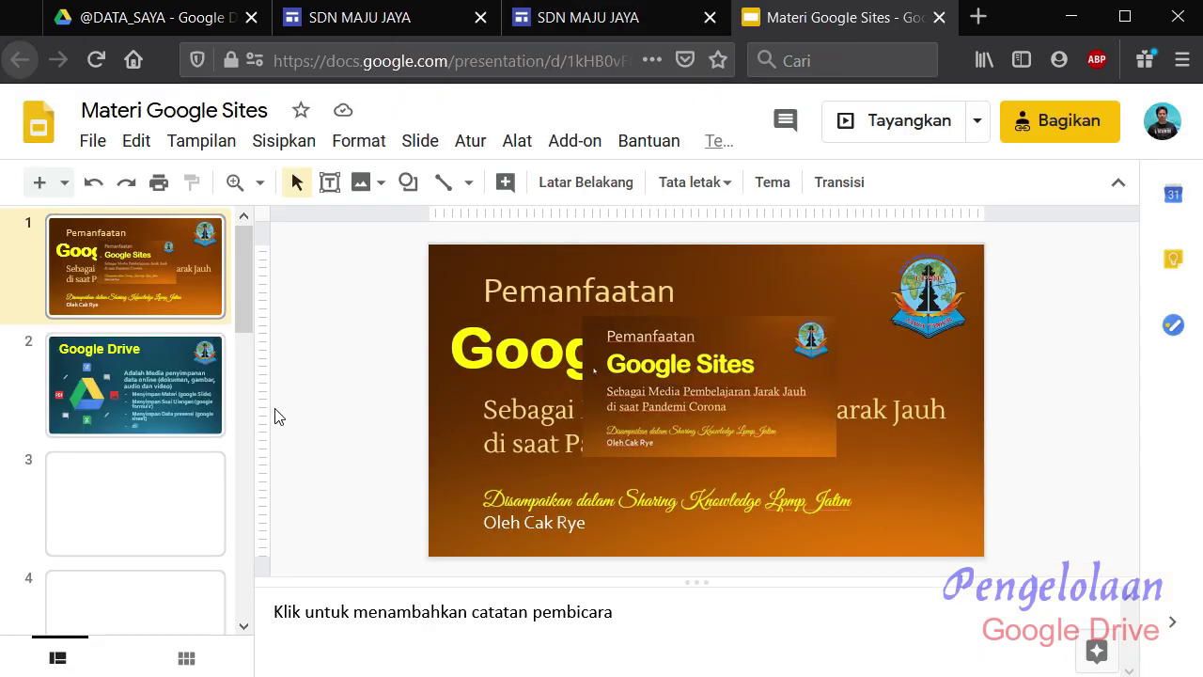
- Look through the first three slides of the Materi Google Sites presentation and close it to return to the published site
left_click(178, 402)
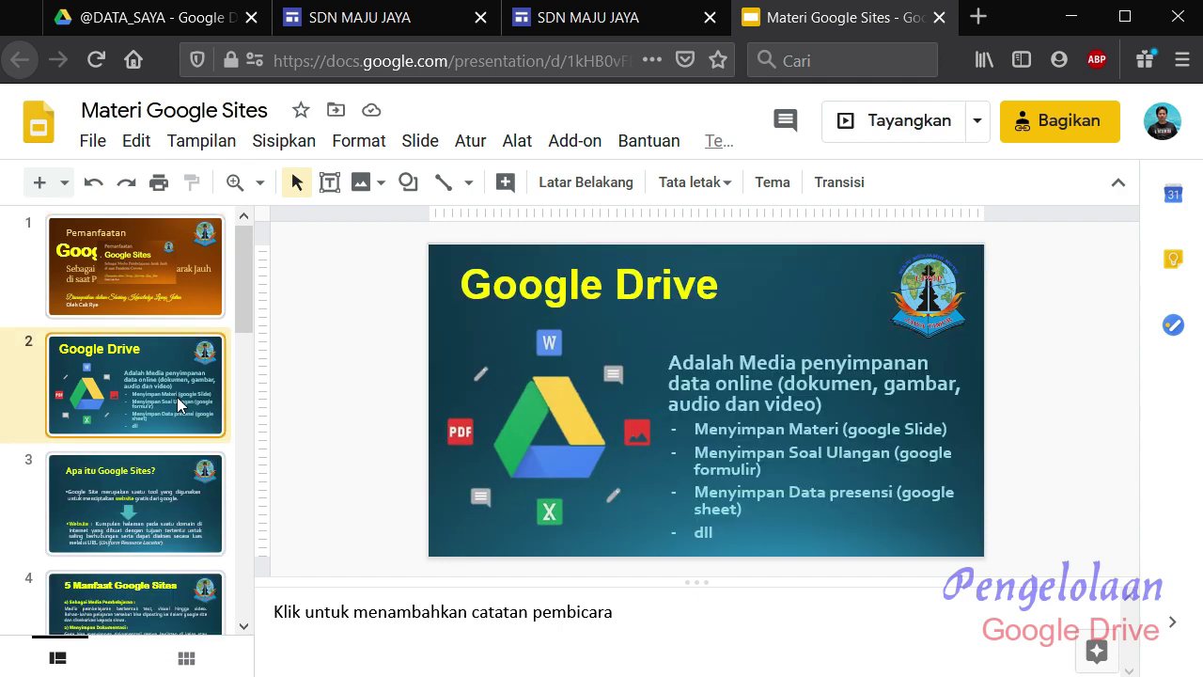
left_click(154, 512)
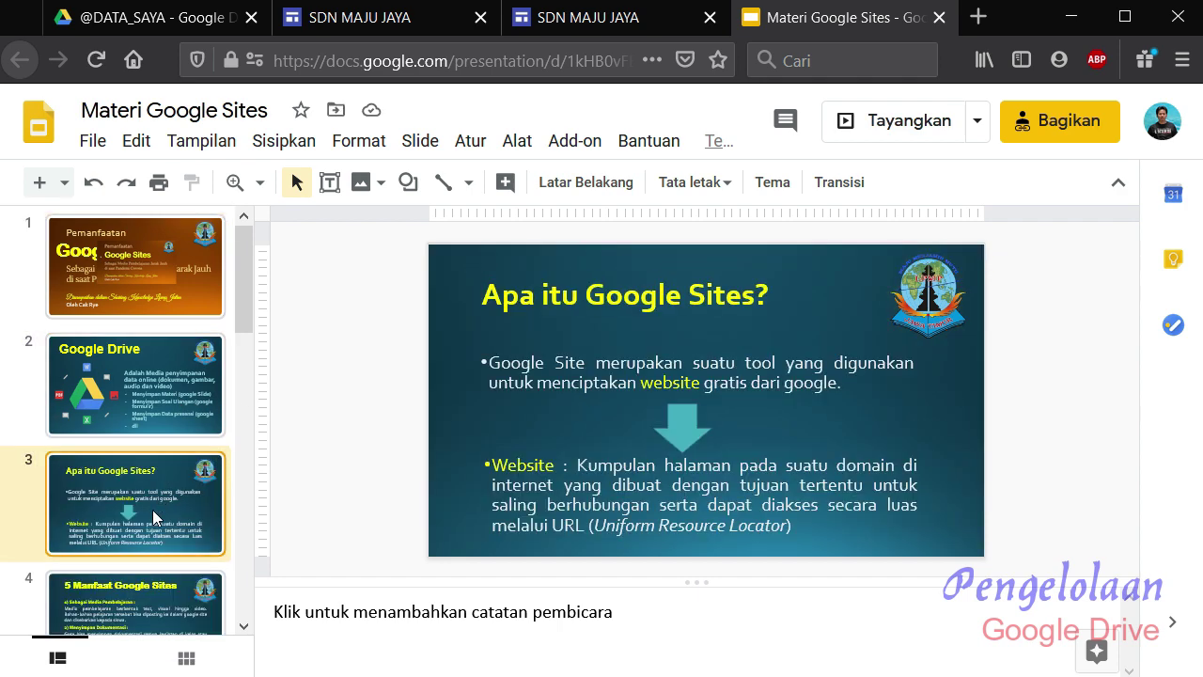
left_click(156, 385)
left_click(158, 305)
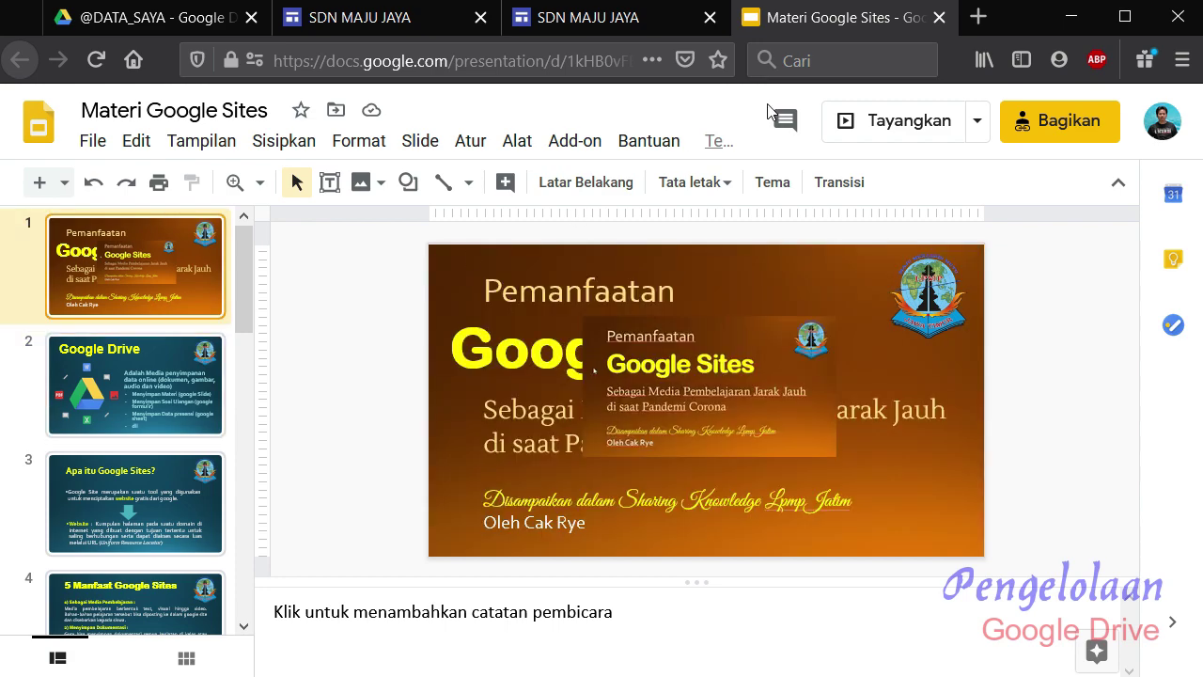
left_click(938, 17)
scroll(687, 442, "up", 20)
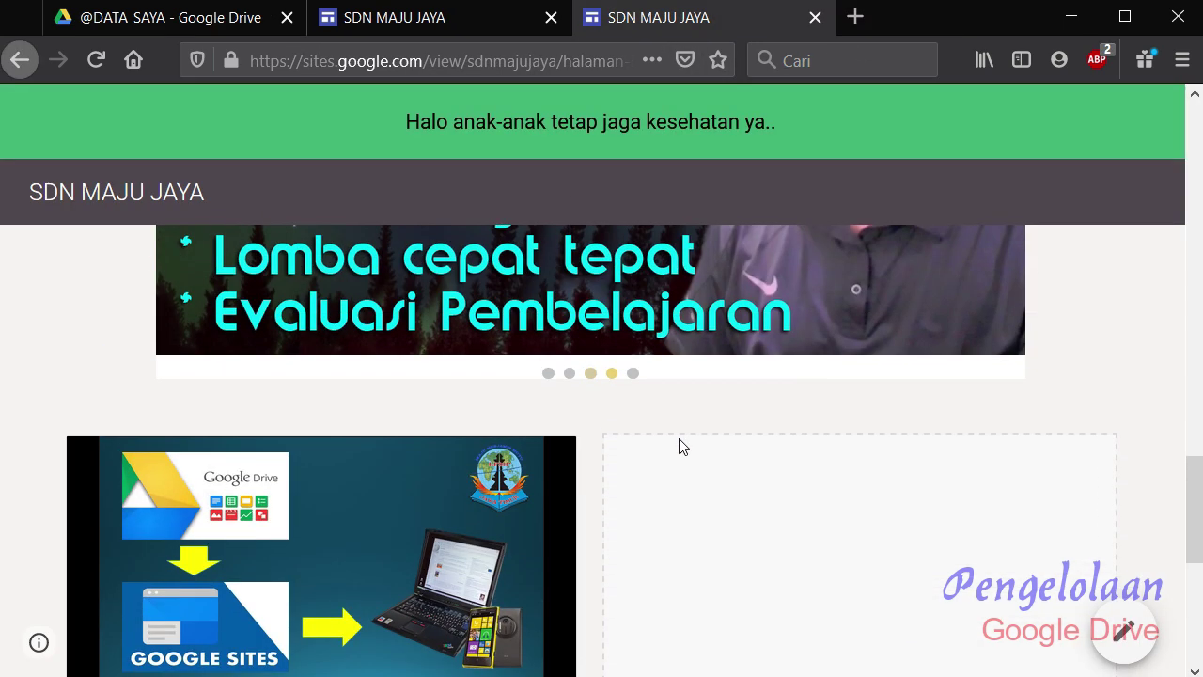